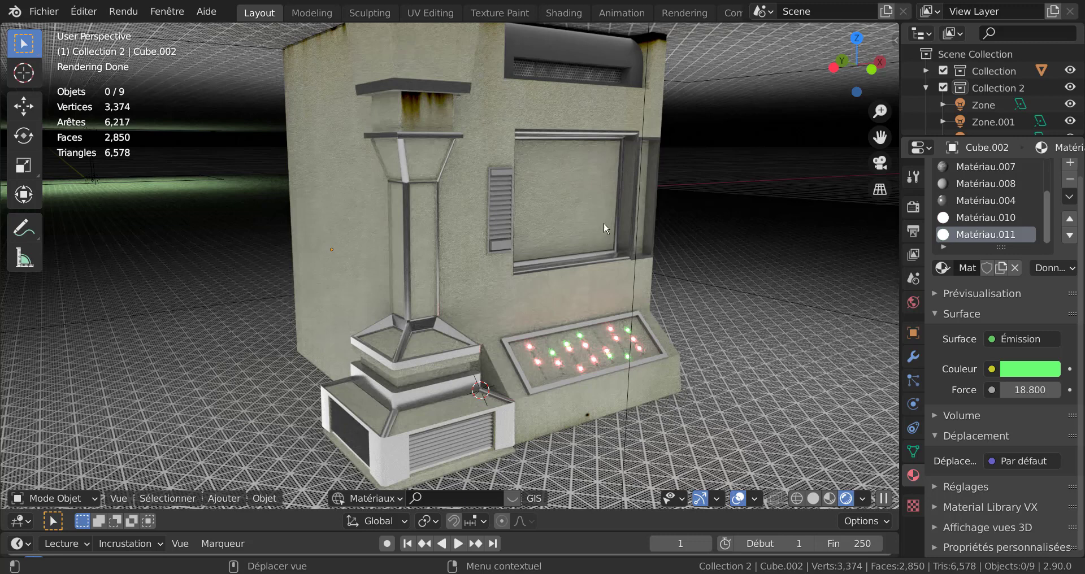
# Step: Switch the viewport from rendered to solid shading to work on the wall console's lower part
pyautogui.click(412, 185)
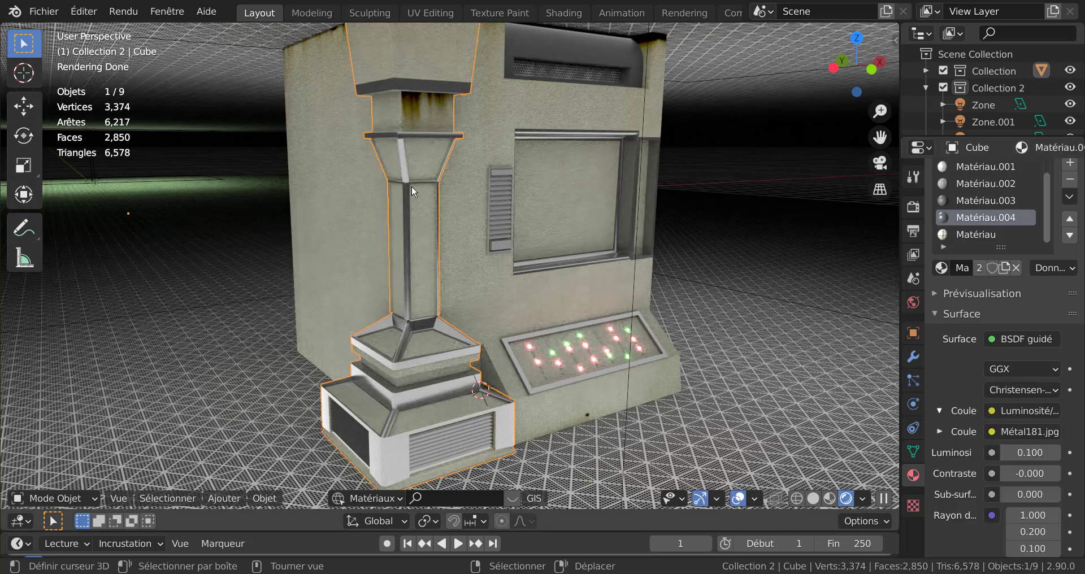
pyautogui.click(608, 391)
pyautogui.moveTo(759, 418); pyautogui.dragTo(686, 418, button='middle')
pyautogui.click(729, 419)
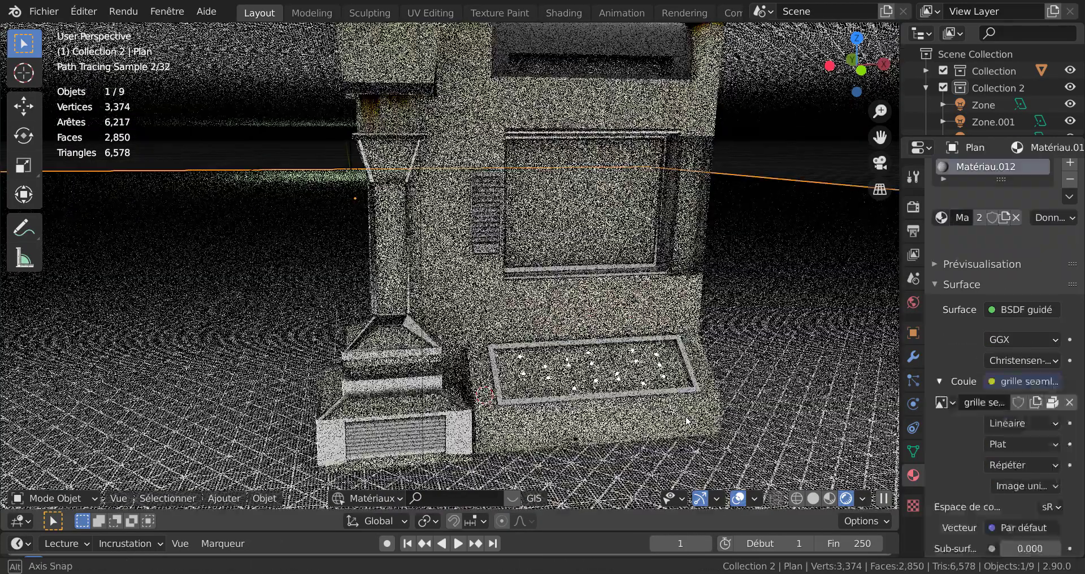
pyautogui.click(830, 498)
pyautogui.moveTo(575, 406)
pyautogui.mouseDown(button='middle')
pyautogui.moveTo(633, 398)
pyautogui.moveTo(653, 408)
pyautogui.mouseUp(button='middle')
pyautogui.scroll(5, 652, 409)
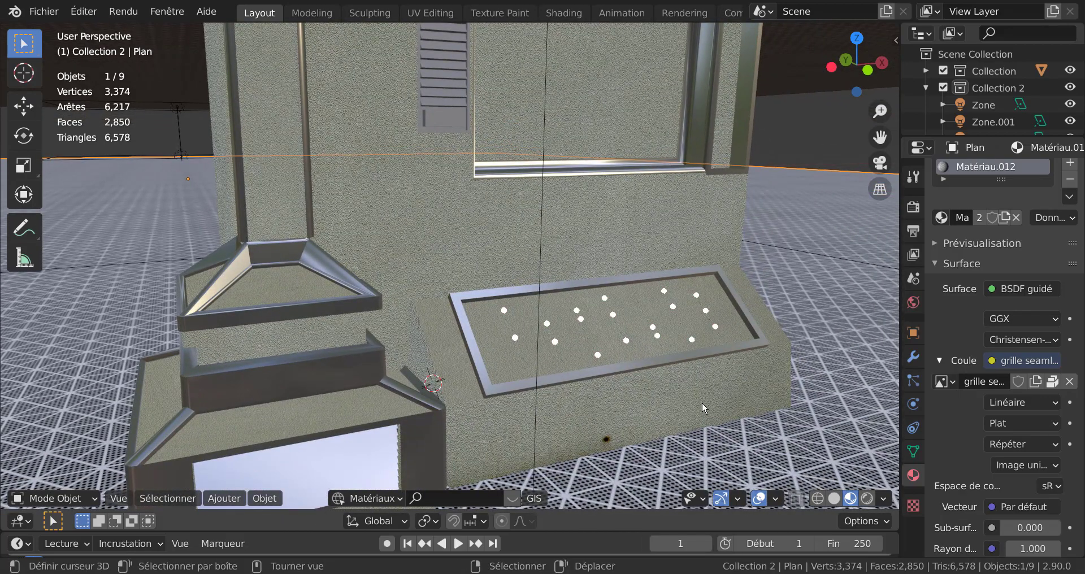
pyautogui.click(834, 498)
pyautogui.moveTo(791, 475)
pyautogui.mouseDown(button='middle')
pyautogui.moveTo(669, 407)
pyautogui.moveTo(697, 395)
pyautogui.mouseUp(button='middle')
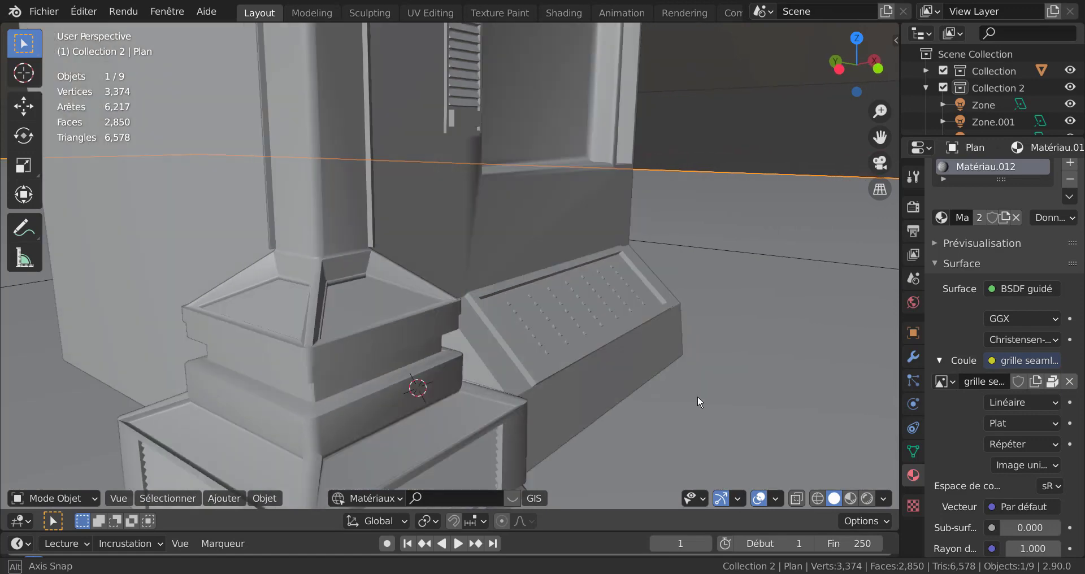
# Step: Examine the sloped button panel up close, comparing its solid and material preview shading
pyautogui.scroll(5, 697, 394)
pyautogui.moveTo(538, 387); pyautogui.dragTo(732, 382, button='middle')
pyautogui.scroll(-3, 707, 346)
pyautogui.scroll(2, 682, 378)
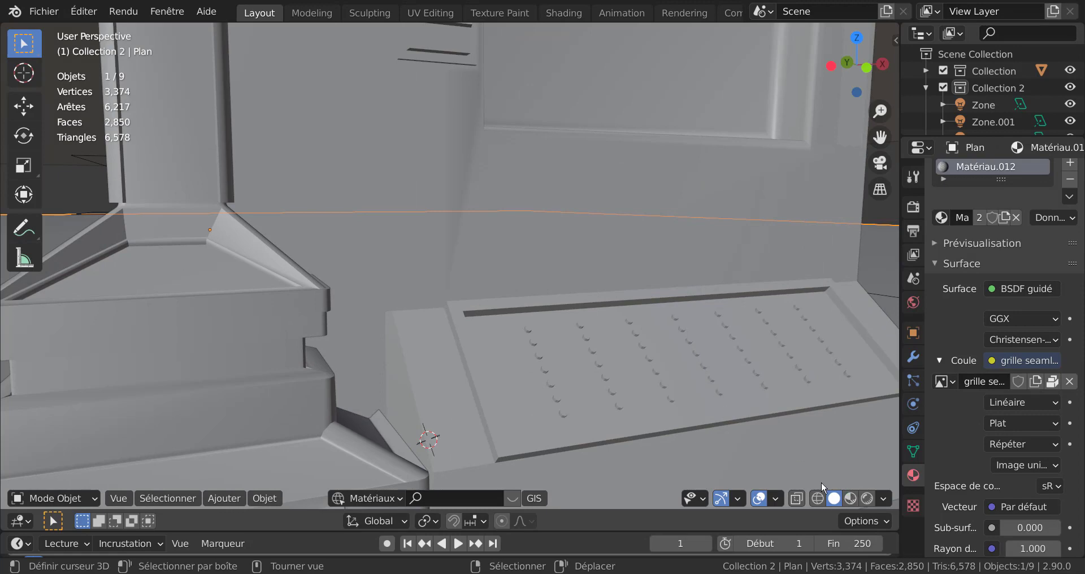
pyautogui.click(856, 498)
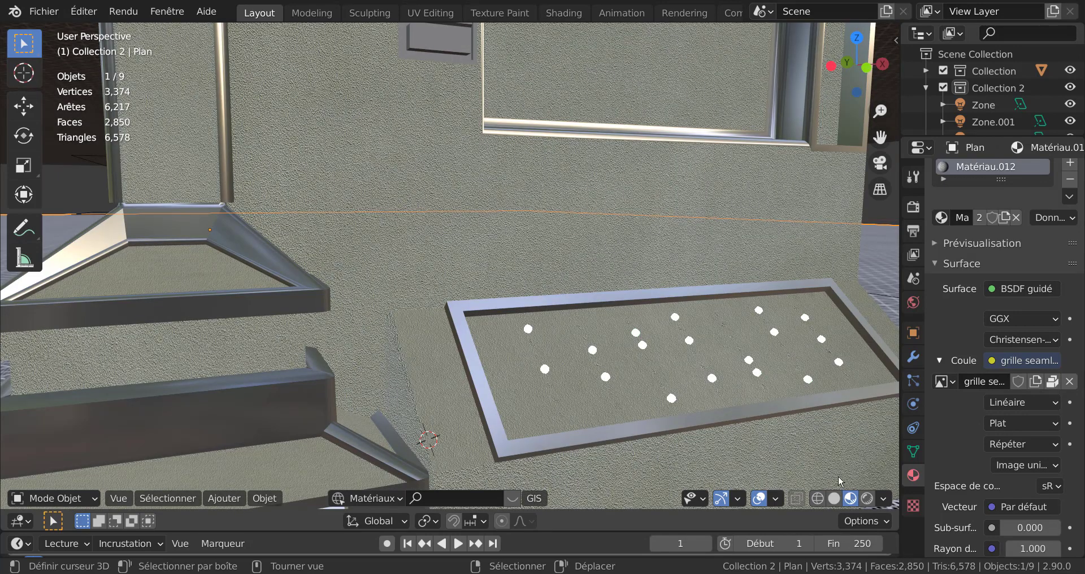
pyautogui.click(835, 499)
pyautogui.moveTo(670, 378)
pyautogui.mouseDown(button='middle')
pyautogui.moveTo(689, 382)
pyautogui.moveTo(673, 360)
pyautogui.mouseUp(button='middle')
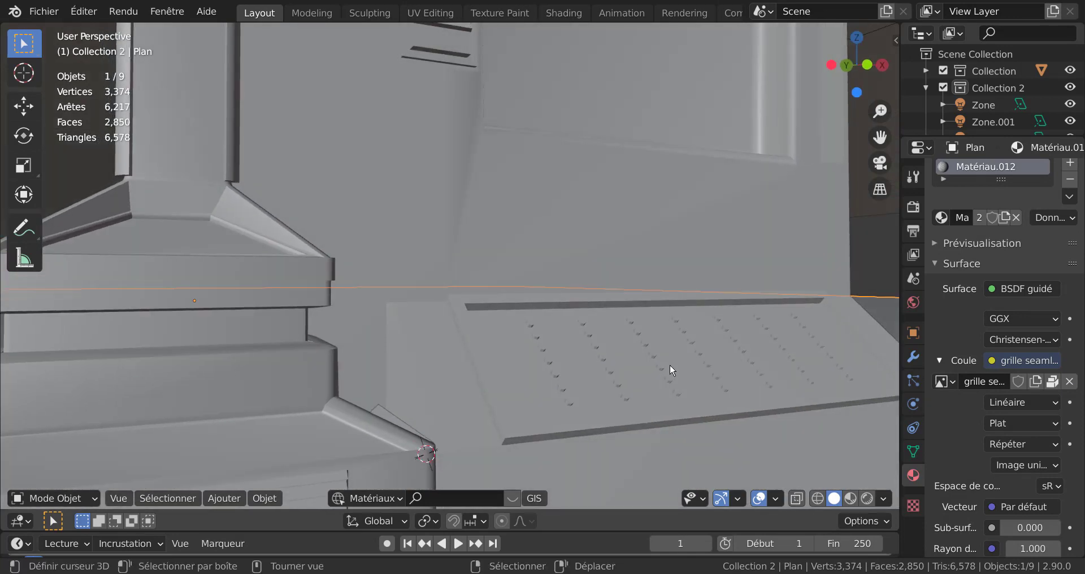
# Step: Isolate the wall console block in local view and enter edit mode on its mesh
pyautogui.press('Tab')
pyautogui.press('Tab')
pyautogui.click(629, 239)
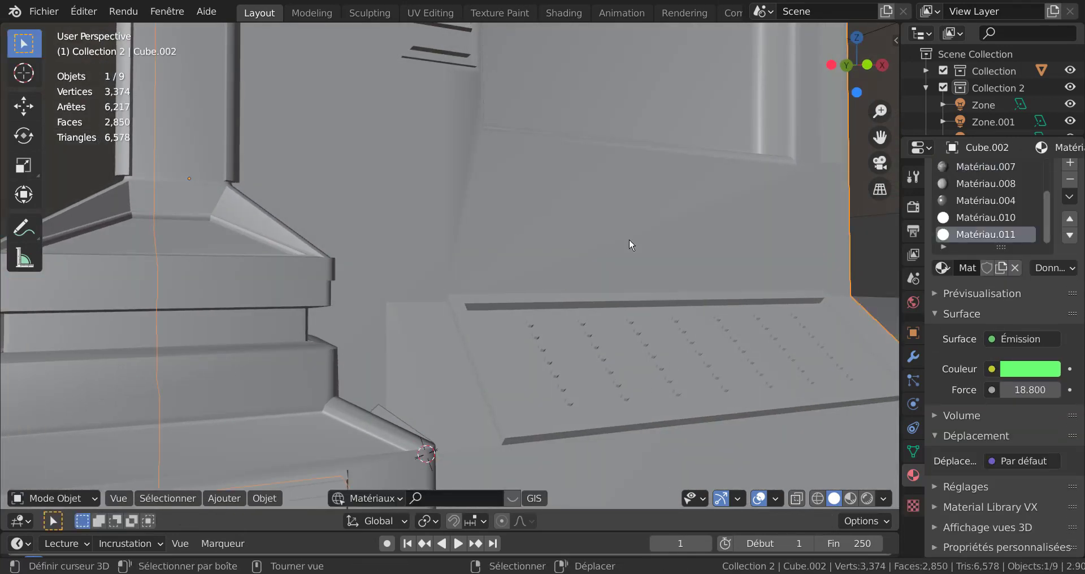
pyautogui.scroll(-4, 629, 253)
pyautogui.press('KP_Divide')
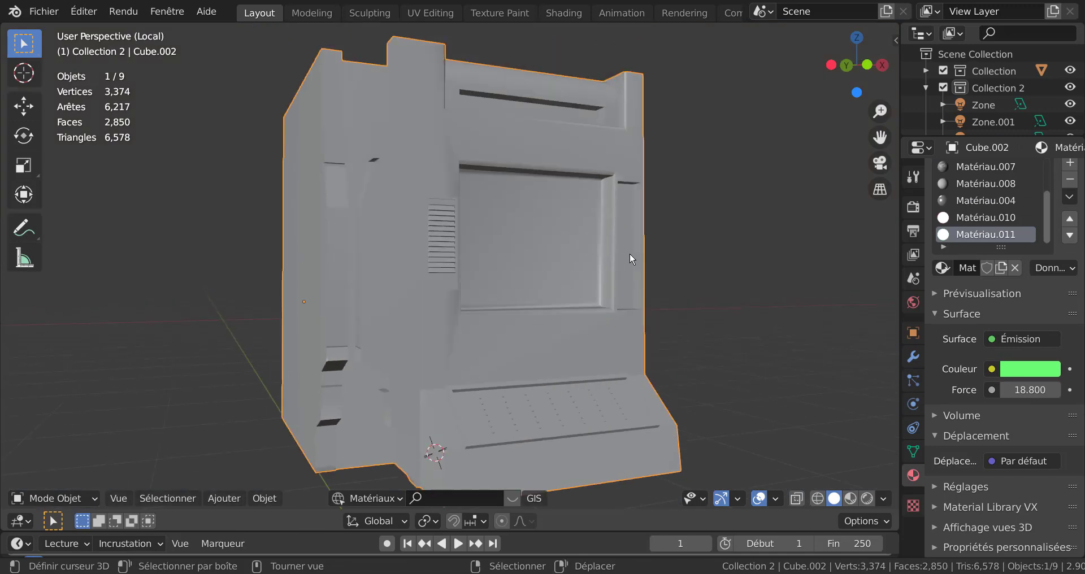
pyautogui.press('Tab')
pyautogui.scroll(6, 539, 297)
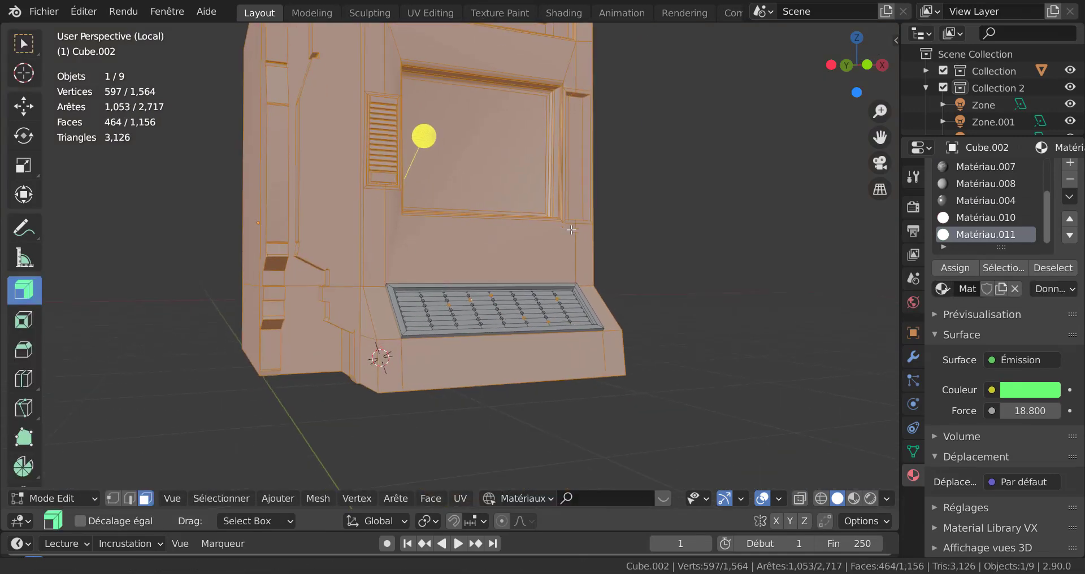
pyautogui.moveTo(571, 289); pyautogui.dragTo(600, 281, button='middle')
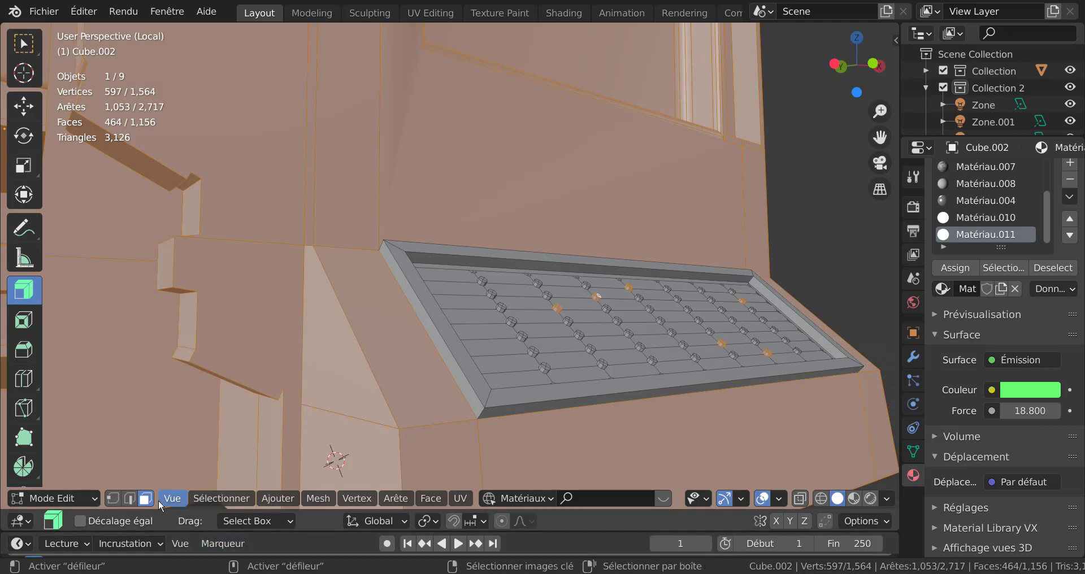
# Step: Select the four outer edges of the sloped button panel's frame and rip them apart from the console block
pyautogui.click(129, 497)
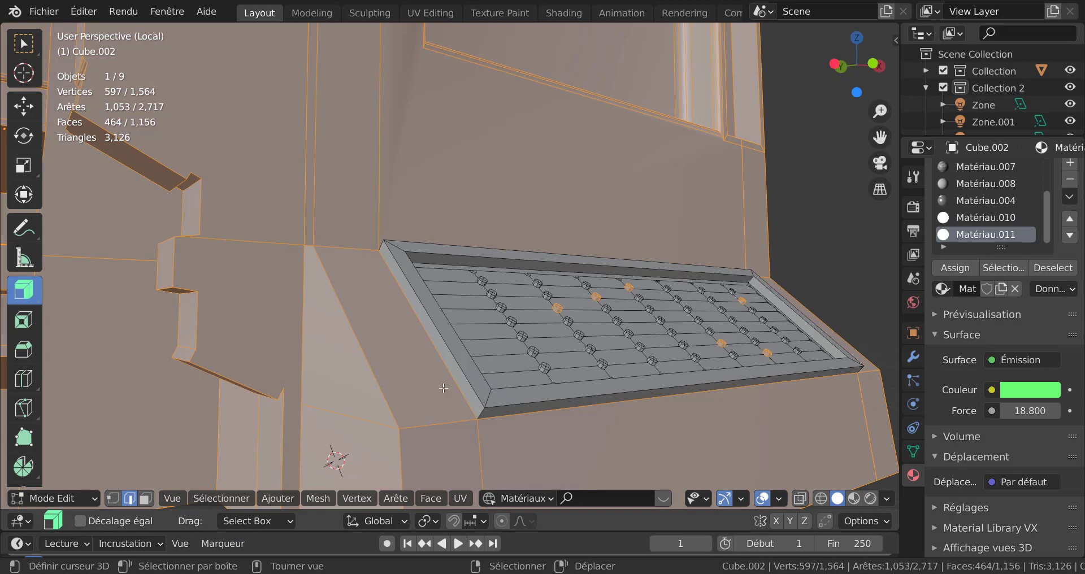
pyautogui.keyDown('alt'); pyautogui.click(434, 346); pyautogui.keyUp('alt')
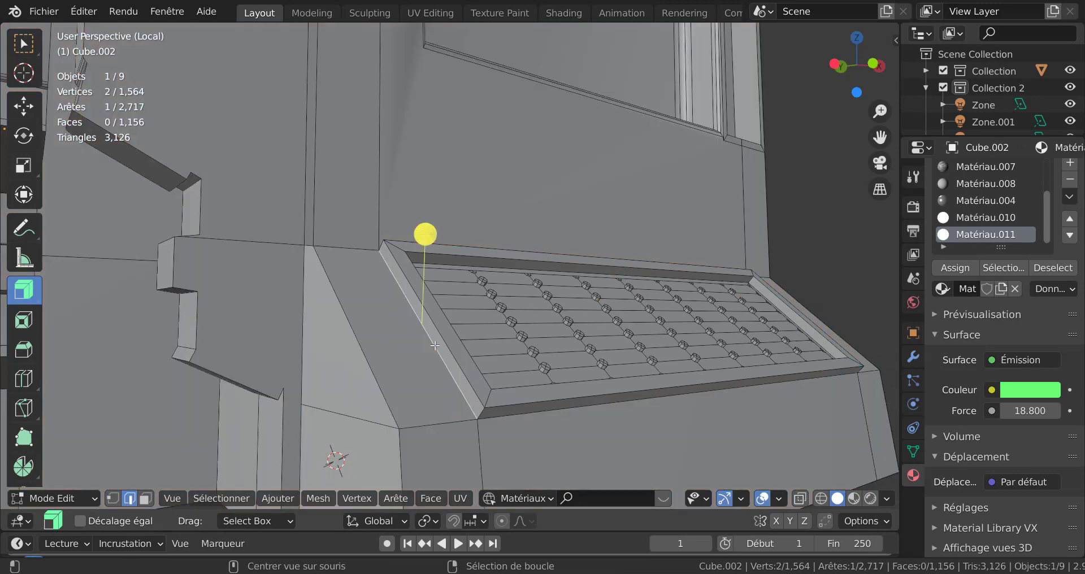
pyautogui.keyDown('alt'); pyautogui.keyDown('shift'); pyautogui.click(526, 412); pyautogui.keyUp('shift'); pyautogui.keyUp('alt')
pyautogui.moveTo(681, 424); pyautogui.dragTo(478, 444, button='middle')
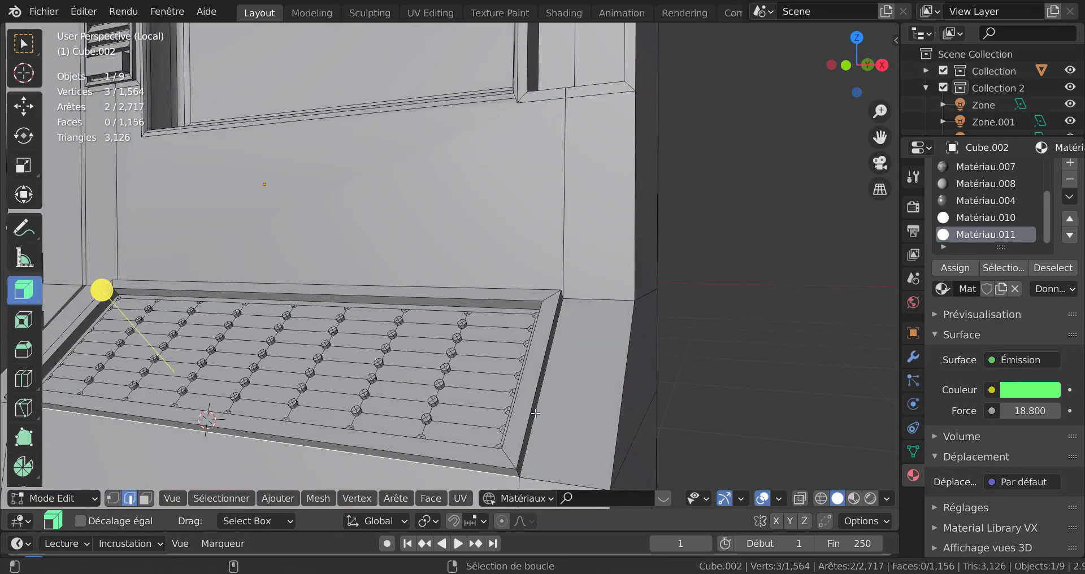
pyautogui.keyDown('alt'); pyautogui.keyDown('shift'); pyautogui.click(537, 411); pyautogui.keyUp('shift'); pyautogui.keyUp('alt')
pyautogui.moveTo(538, 408); pyautogui.dragTo(422, 450, button='middle')
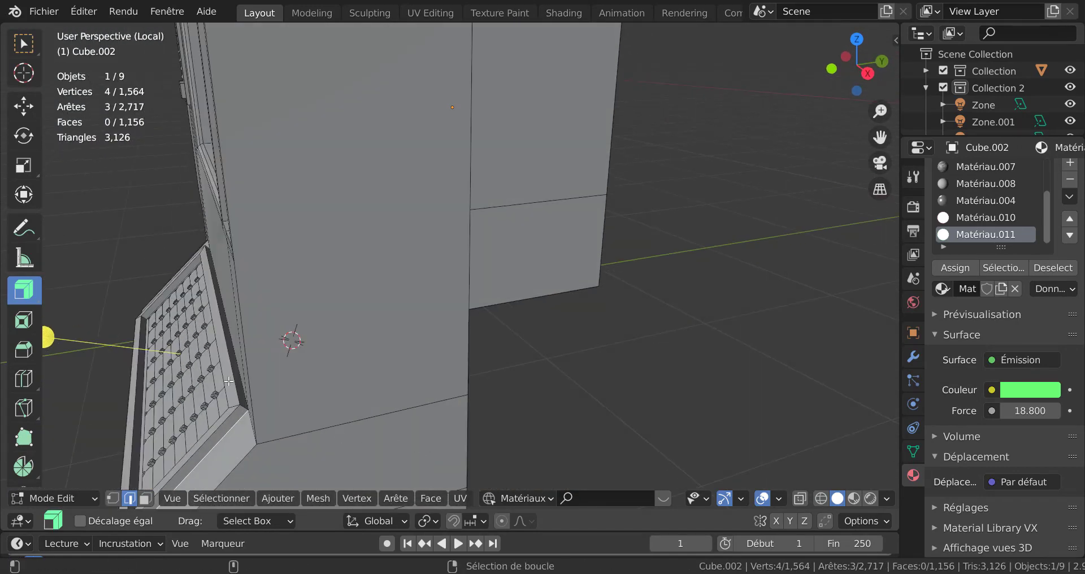
pyautogui.keyDown('alt'); pyautogui.keyDown('shift'); pyautogui.click(237, 364); pyautogui.keyUp('shift'); pyautogui.keyUp('alt')
pyautogui.moveTo(237, 365); pyautogui.dragTo(551, 377, button='middle')
pyautogui.moveTo(628, 390); pyautogui.dragTo(654, 401, button='middle')
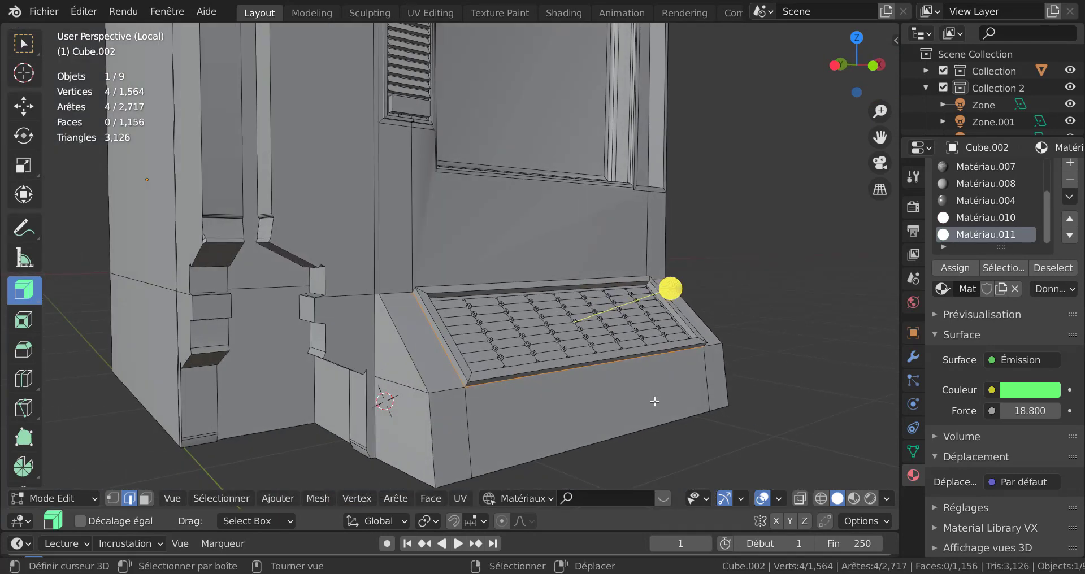
pyautogui.press('v')
pyautogui.click(654, 401)
# Step: Select all geometry linked to the button panel and scale it uniformly to 0.926
pyautogui.click(567, 337)
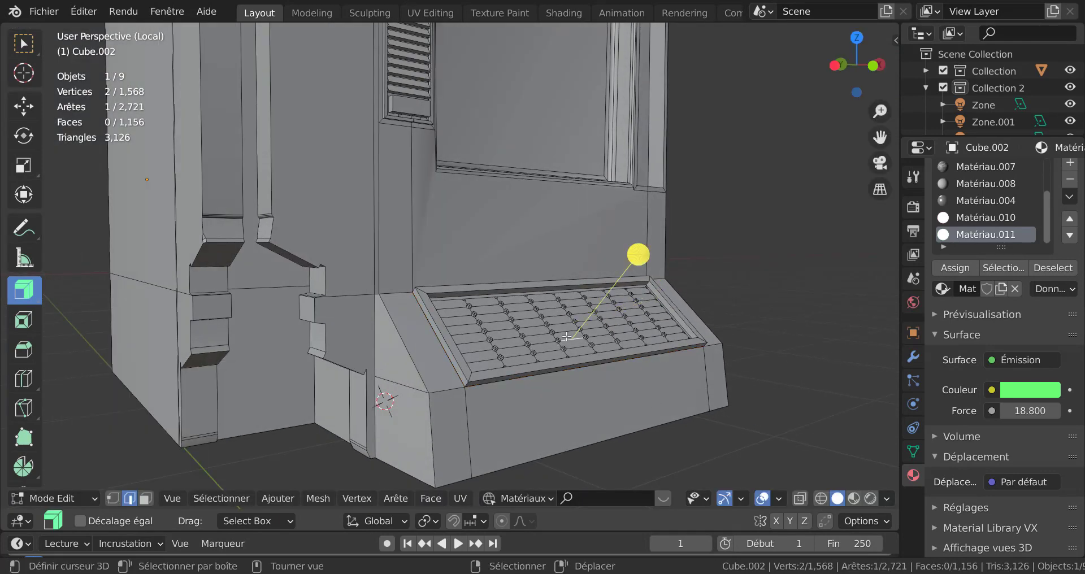
pyautogui.hotkey('ctrl', 'l')
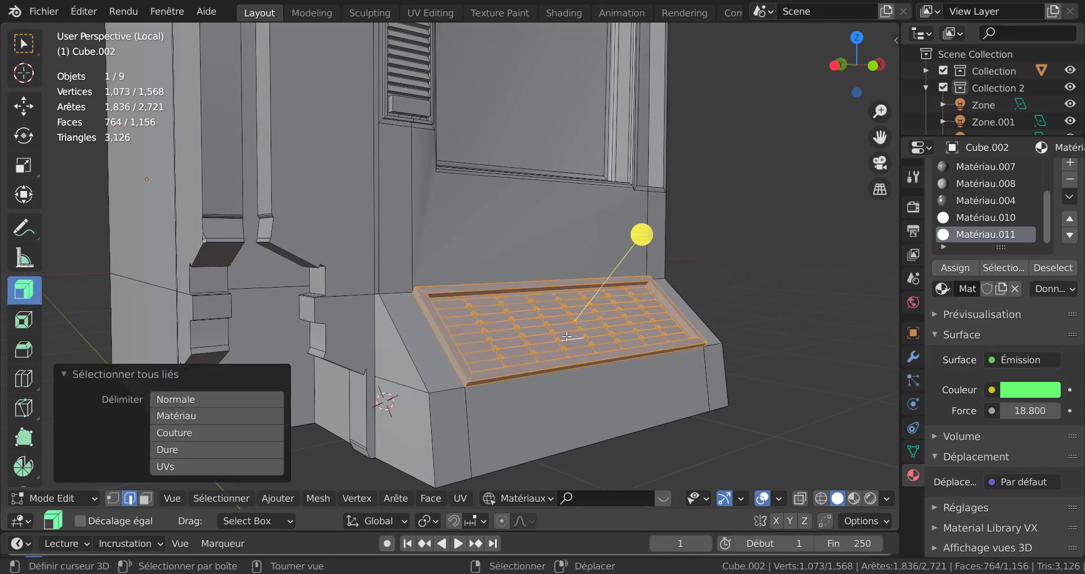
pyautogui.moveTo(646, 365); pyautogui.dragTo(603, 390, button='middle')
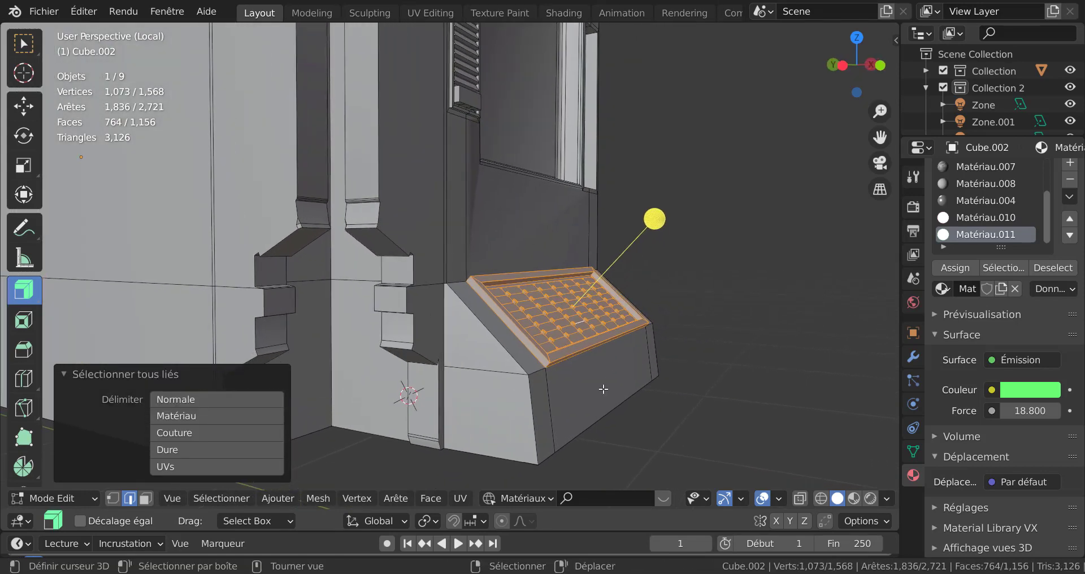
pyautogui.scroll(1, 660, 453)
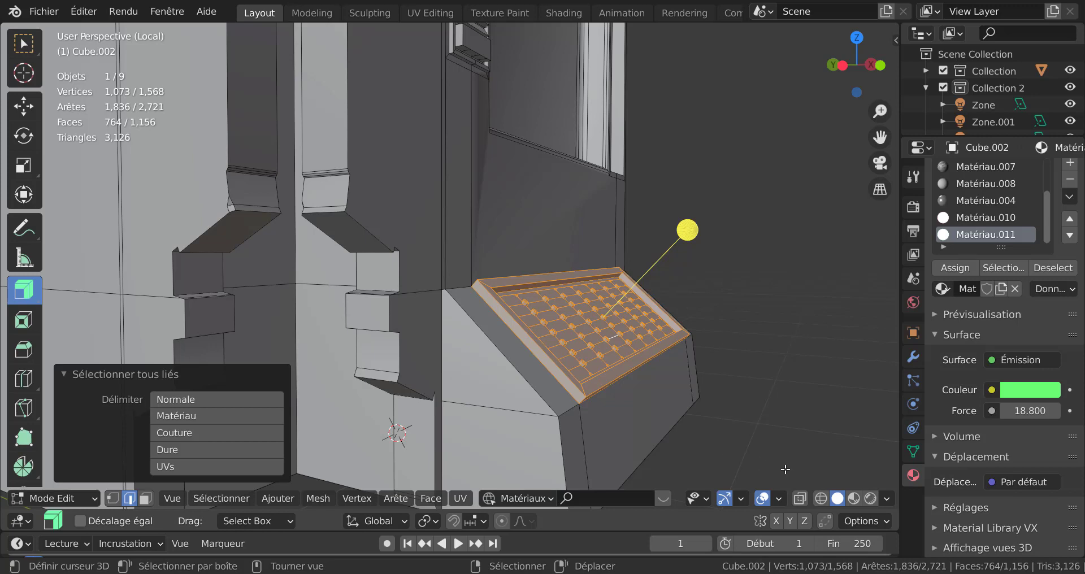
pyautogui.press('s')
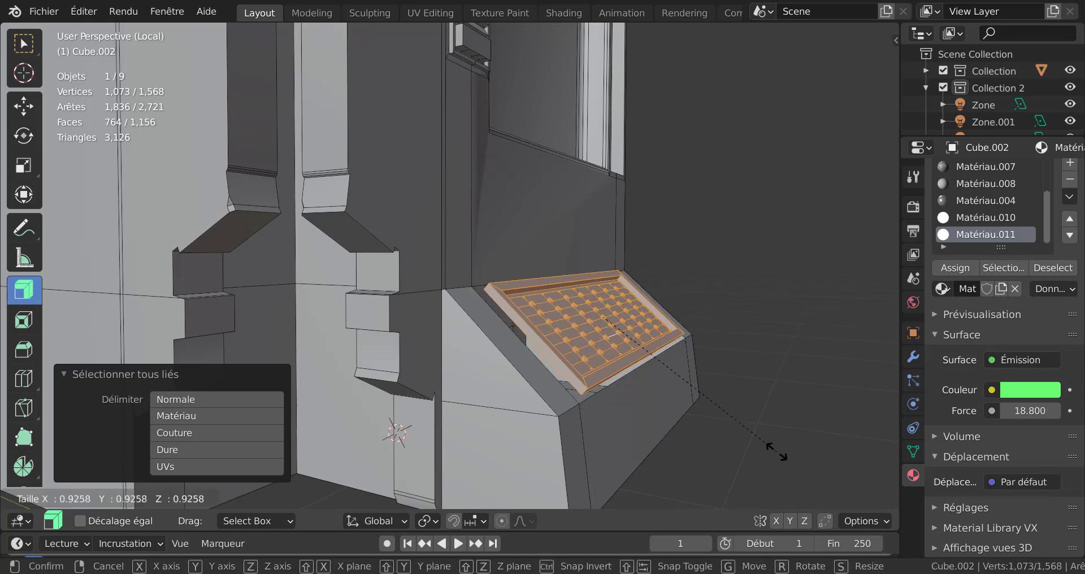
pyautogui.click(780, 451)
pyautogui.moveTo(779, 450); pyautogui.dragTo(551, 447, button='middle')
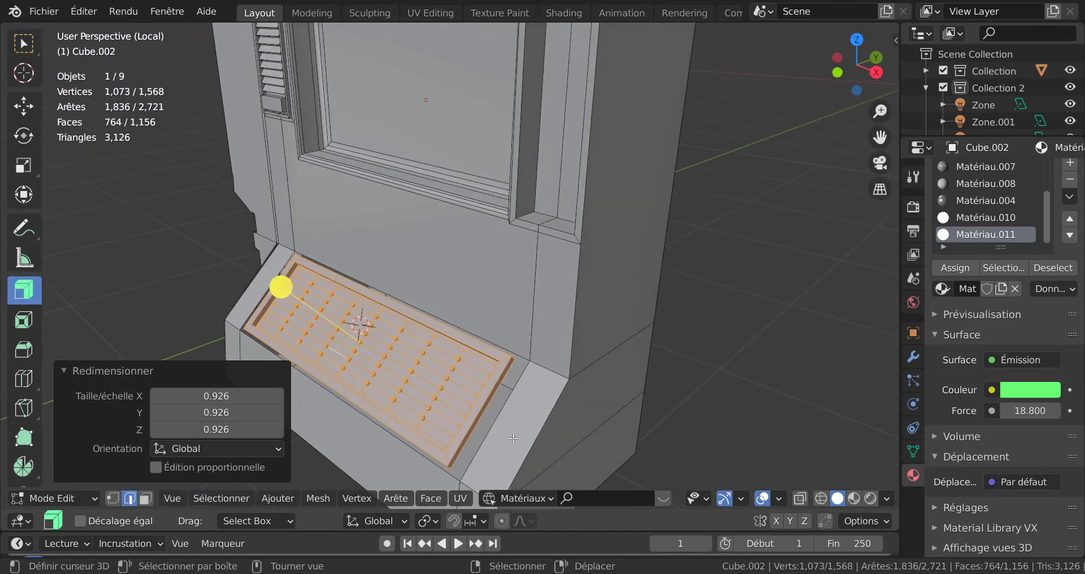
# Step: Bridge the button panel's outer edge loop with the edge loop of the console opening around it
pyautogui.keyDown('alt'); pyautogui.click(488, 399); pyautogui.keyUp('alt')
pyautogui.moveTo(489, 398); pyautogui.dragTo(467, 400, button='middle')
pyautogui.keyDown('alt'); pyautogui.keyDown('shift'); pyautogui.click(600, 380); pyautogui.keyUp('shift'); pyautogui.keyUp('alt')
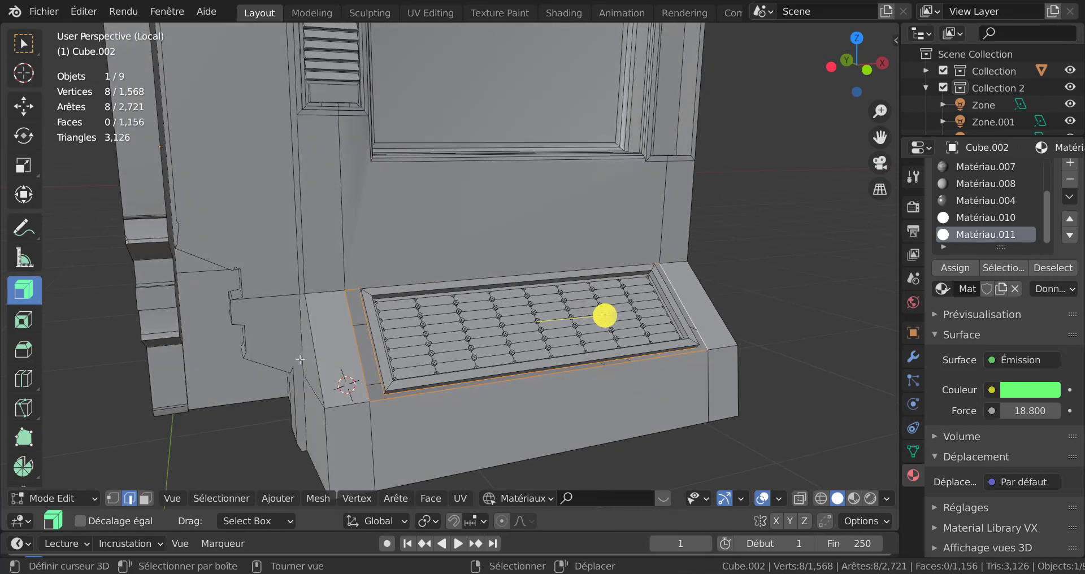
pyautogui.press('q')
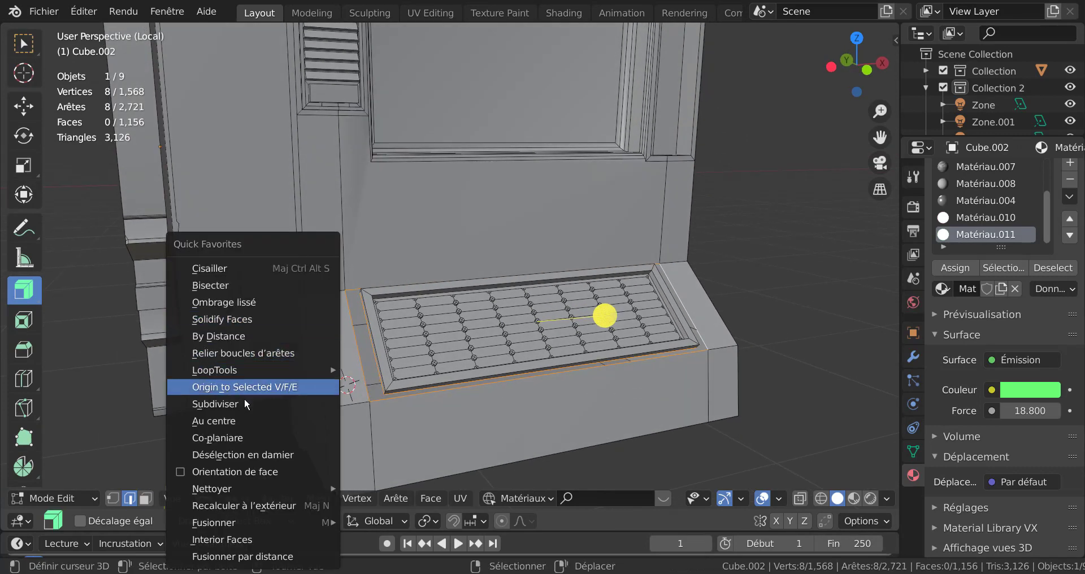
pyautogui.click(228, 354)
pyautogui.press('Tab')
pyautogui.press('Tab')
pyautogui.moveTo(379, 416); pyautogui.dragTo(557, 399, button='middle')
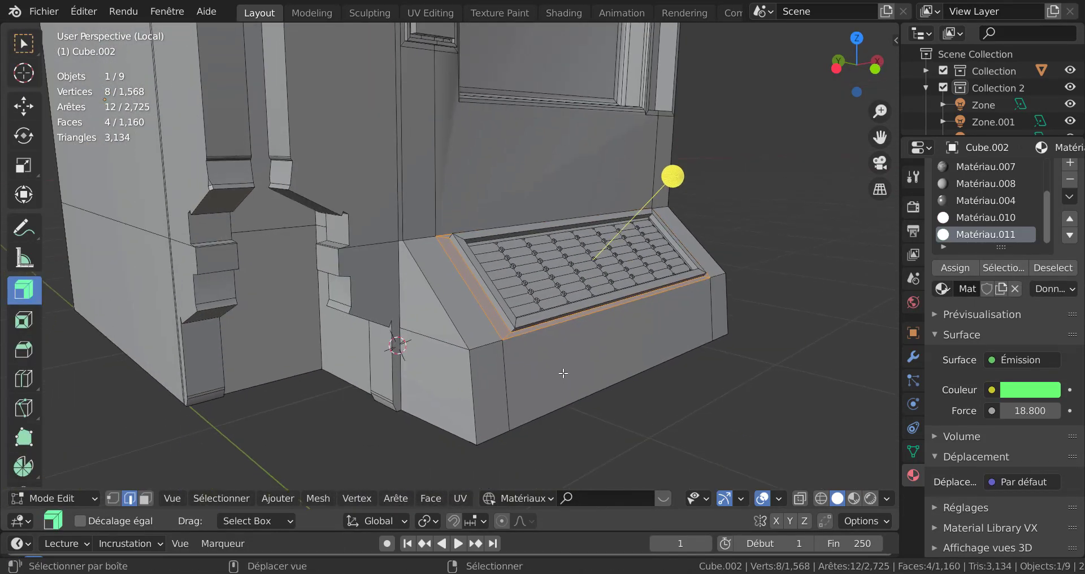
# Step: Select the loop of four inner side faces of the button panel's recessed frame in face mode
pyautogui.scroll(5, 553, 399)
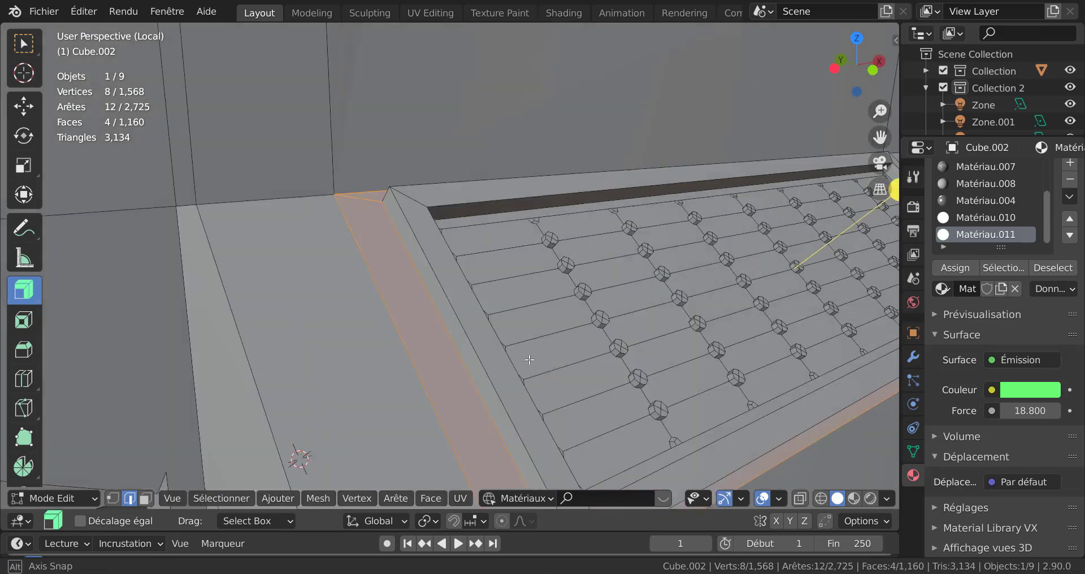
pyautogui.moveTo(595, 342); pyautogui.dragTo(169, 206, button='middle')
pyautogui.hotkey('alt', 'a')
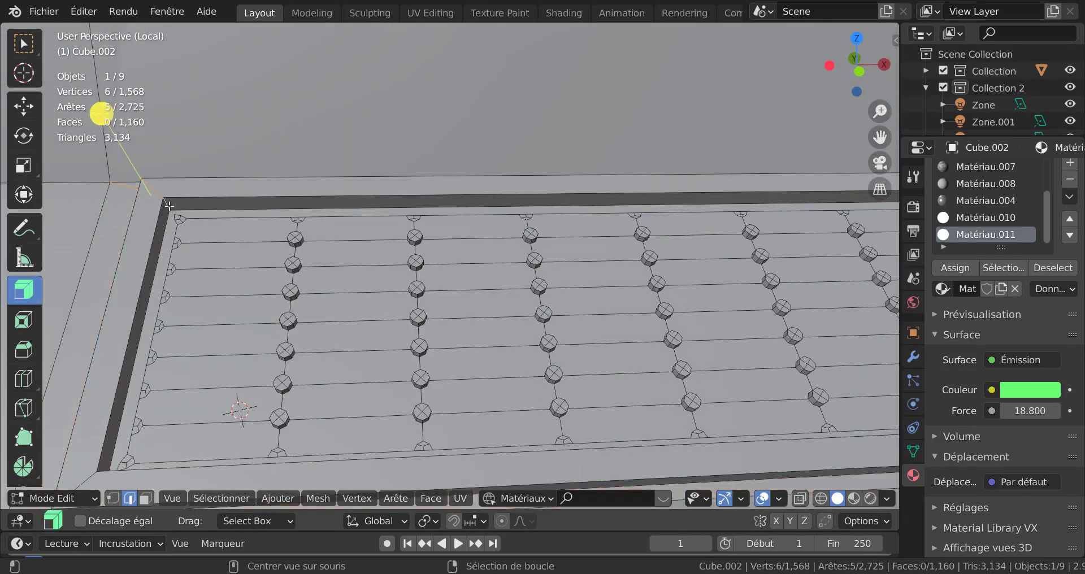
pyautogui.press('3')
pyautogui.keyDown('alt'); pyautogui.click(167, 207); pyautogui.keyUp('alt')
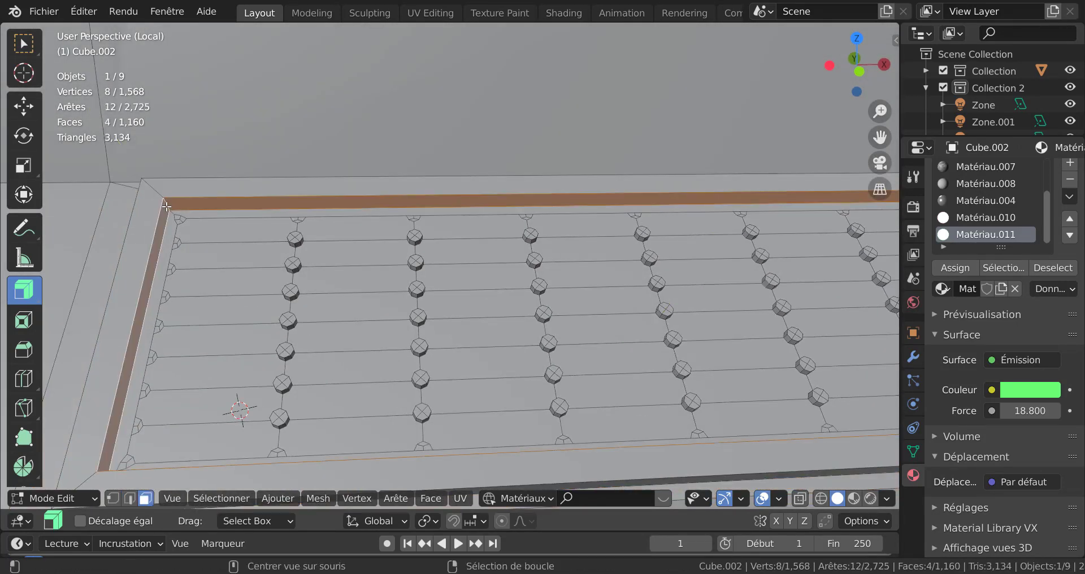
pyautogui.scroll(-4, 236, 309)
pyautogui.moveTo(236, 309); pyautogui.dragTo(683, 398, button='middle')
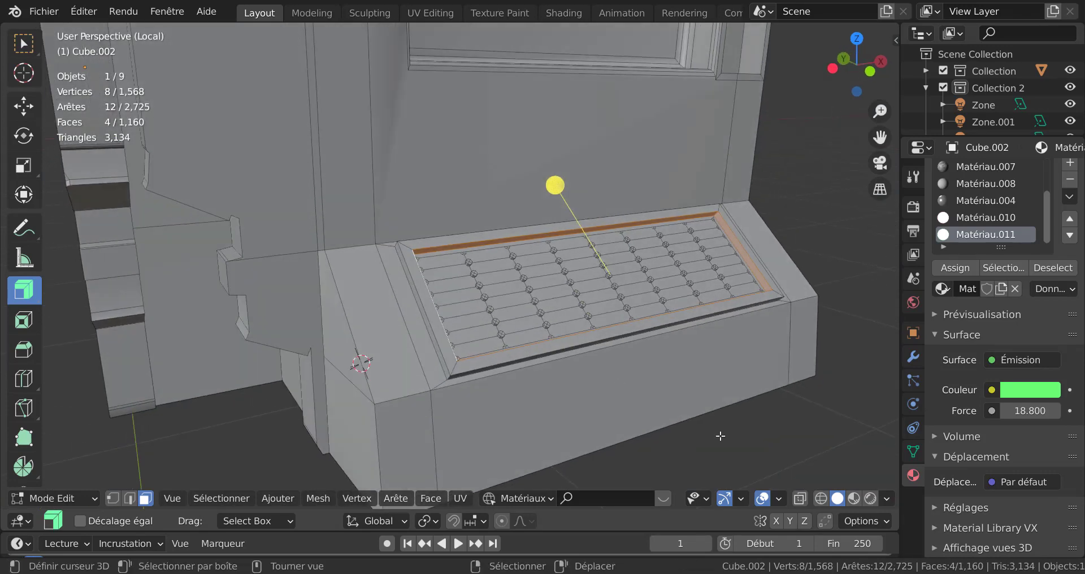
pyautogui.moveTo(728, 461); pyautogui.dragTo(728, 460, button='middle')
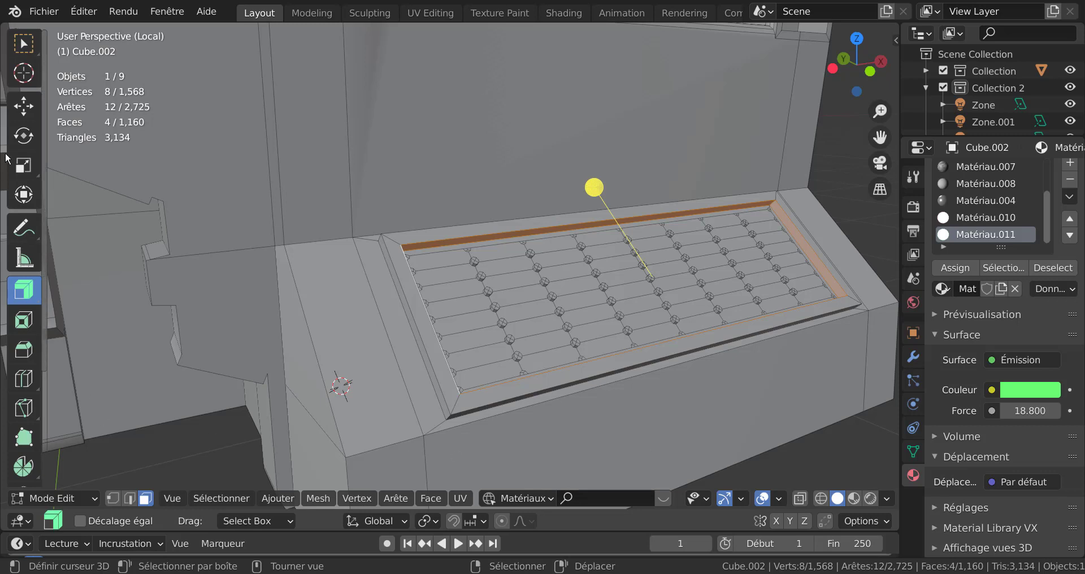
# Step: Scale the selected inner frame faces in Normal orientation to 1.025 along Y and 1.113 along Z
pyautogui.click(24, 165)
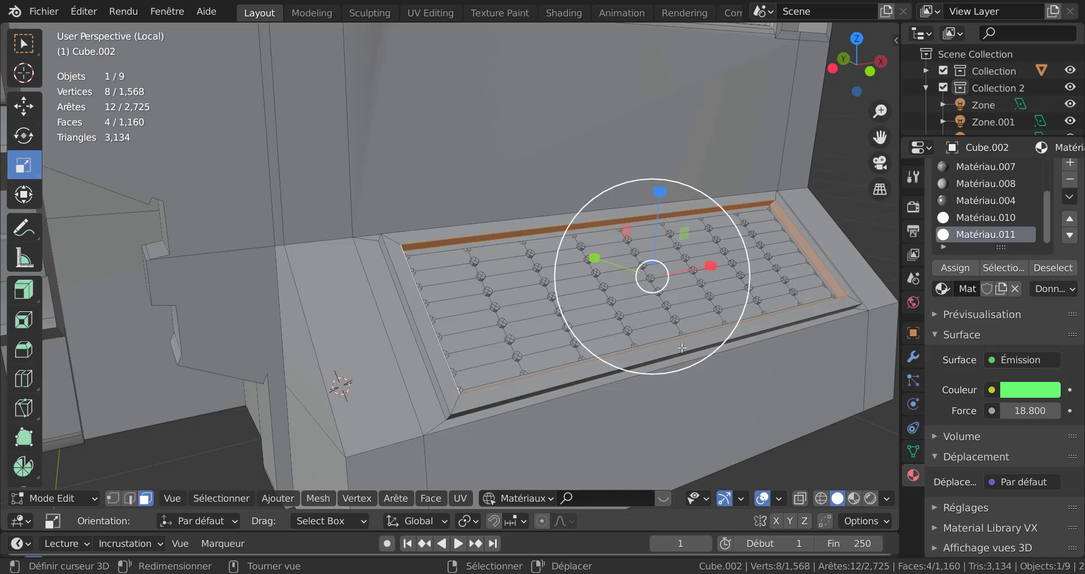
pyautogui.moveTo(682, 349); pyautogui.dragTo(671, 343, button='middle')
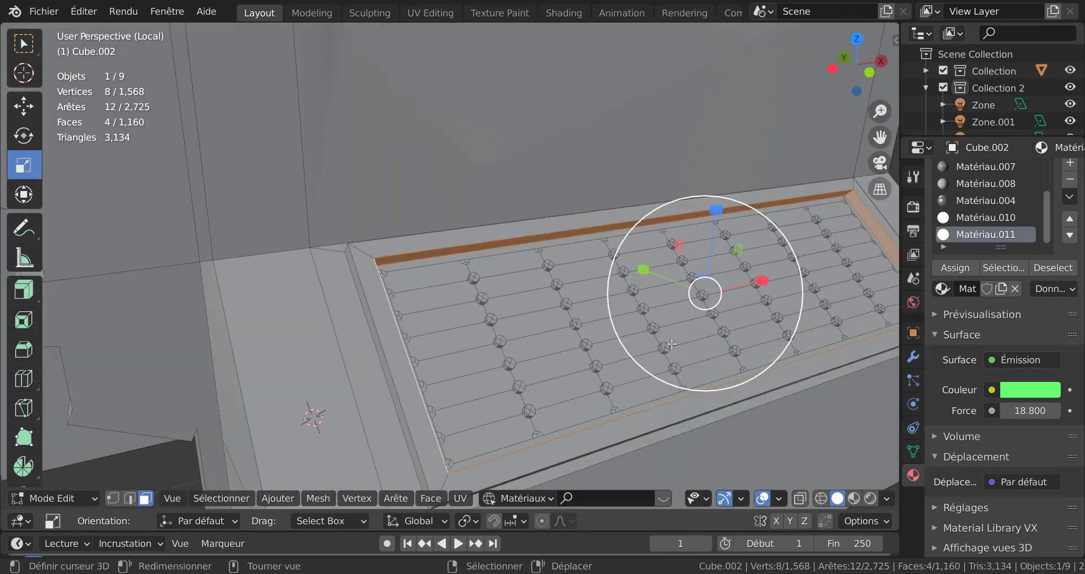
pyautogui.scroll(-1, 646, 349)
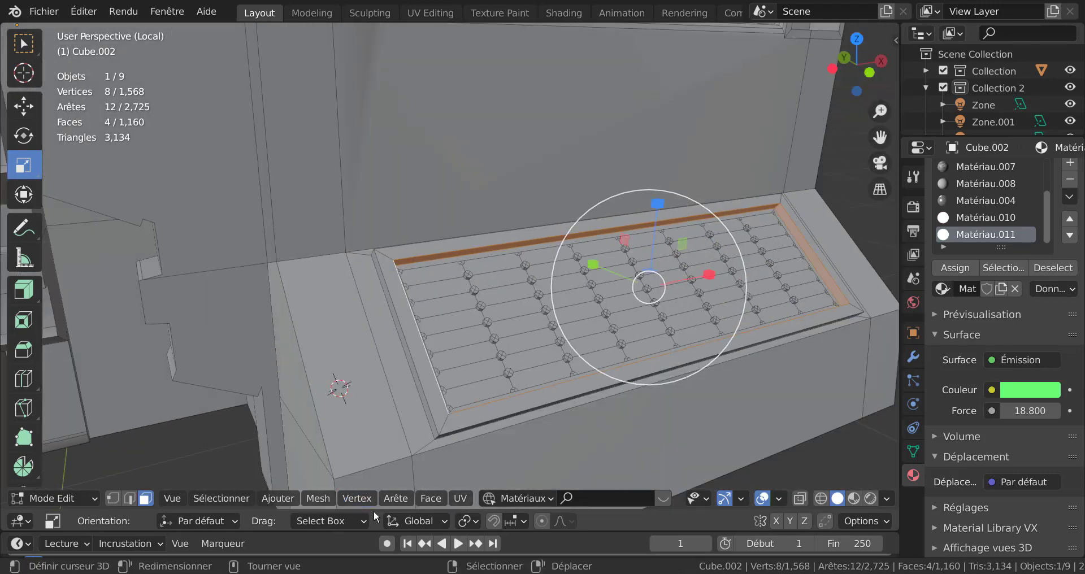
pyautogui.click(406, 521)
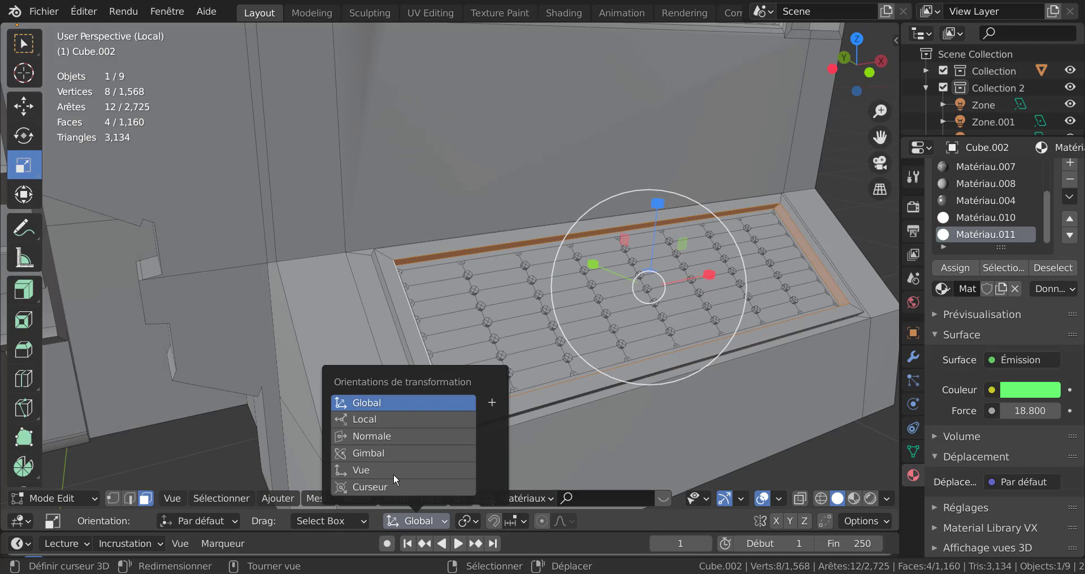
pyautogui.click(373, 437)
pyautogui.moveTo(745, 384); pyautogui.dragTo(749, 384, button='middle')
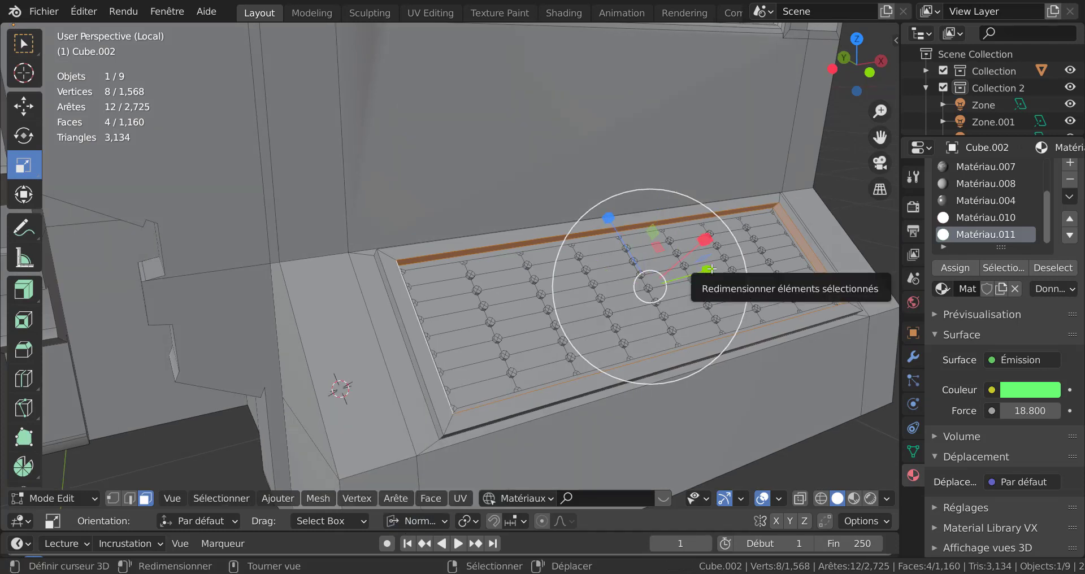
pyautogui.moveTo(710, 270)
pyautogui.mouseDown()
pyautogui.moveTo(738, 269)
pyautogui.moveTo(727, 271)
pyautogui.mouseUp()
pyautogui.moveTo(728, 271); pyautogui.dragTo(702, 303, button='middle')
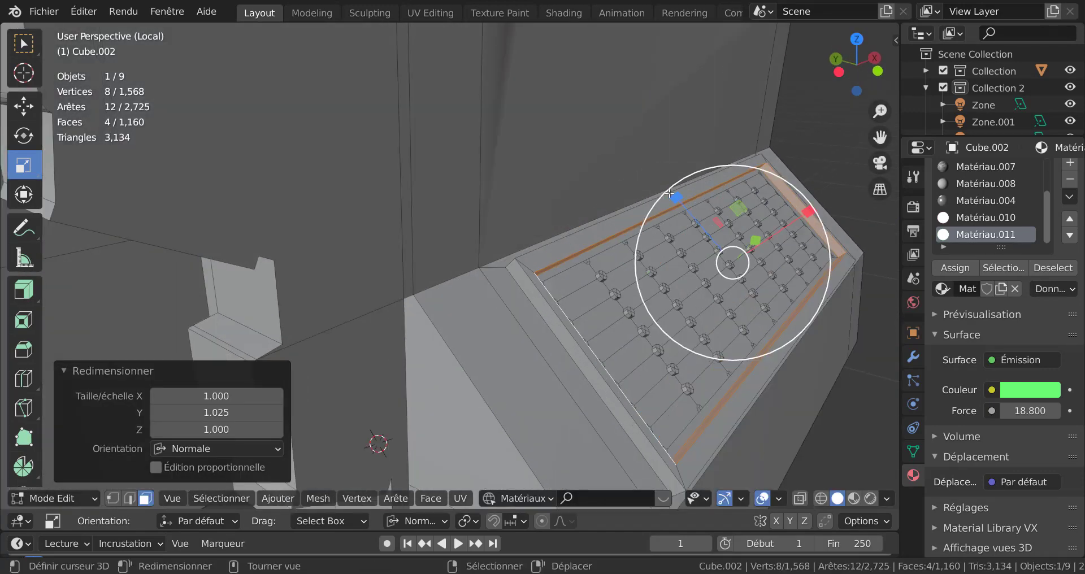
pyautogui.moveTo(670, 194); pyautogui.dragTo(610, 142)
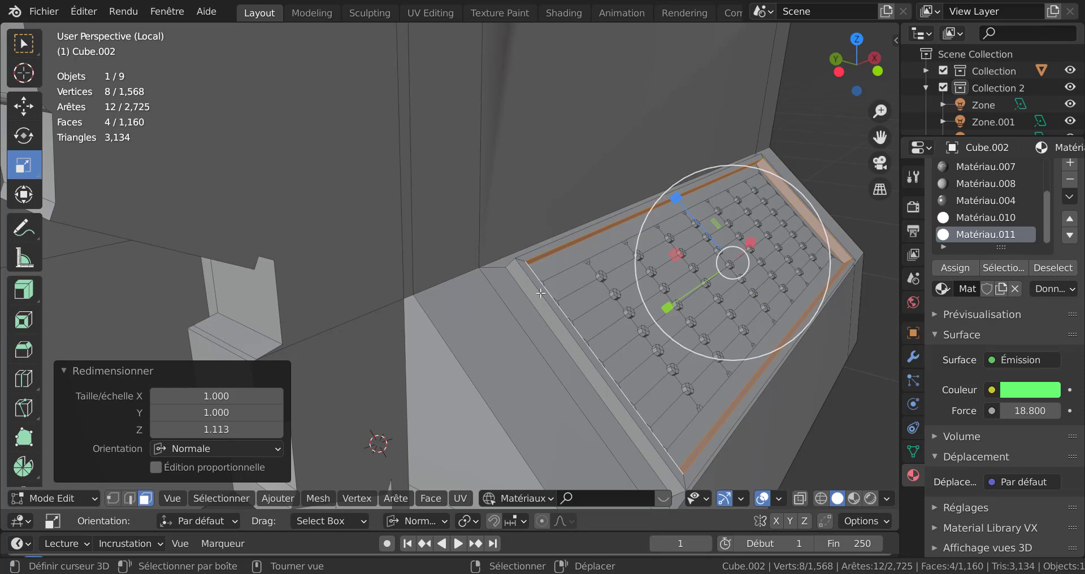
# Step: Select the loop of four narrow frame faces around the button panel and move them -0.016475 m along the normal Z axis
pyautogui.moveTo(541, 292); pyautogui.dragTo(689, 298, button='middle')
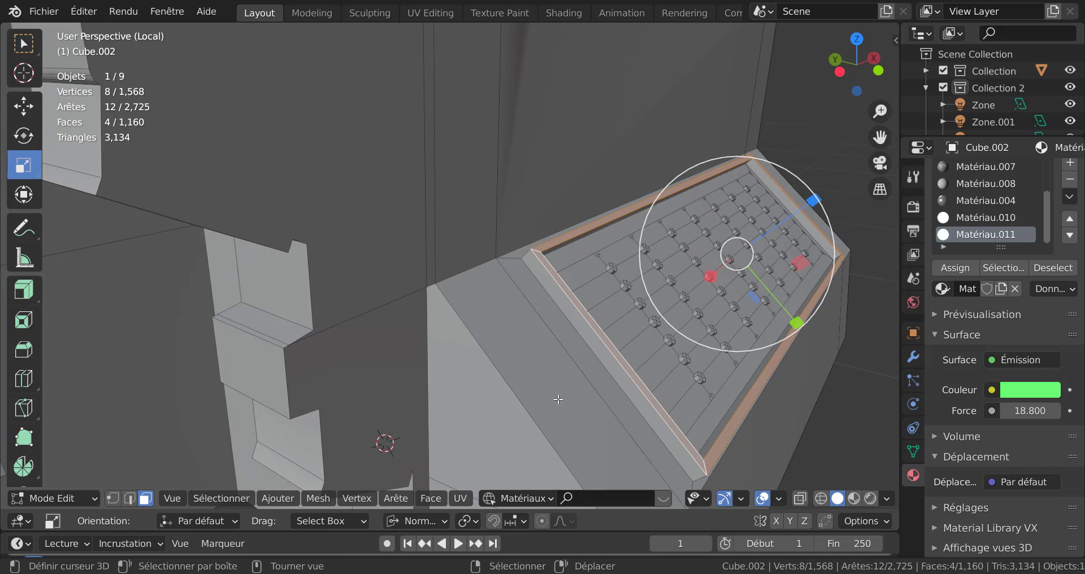
pyautogui.click(23, 106)
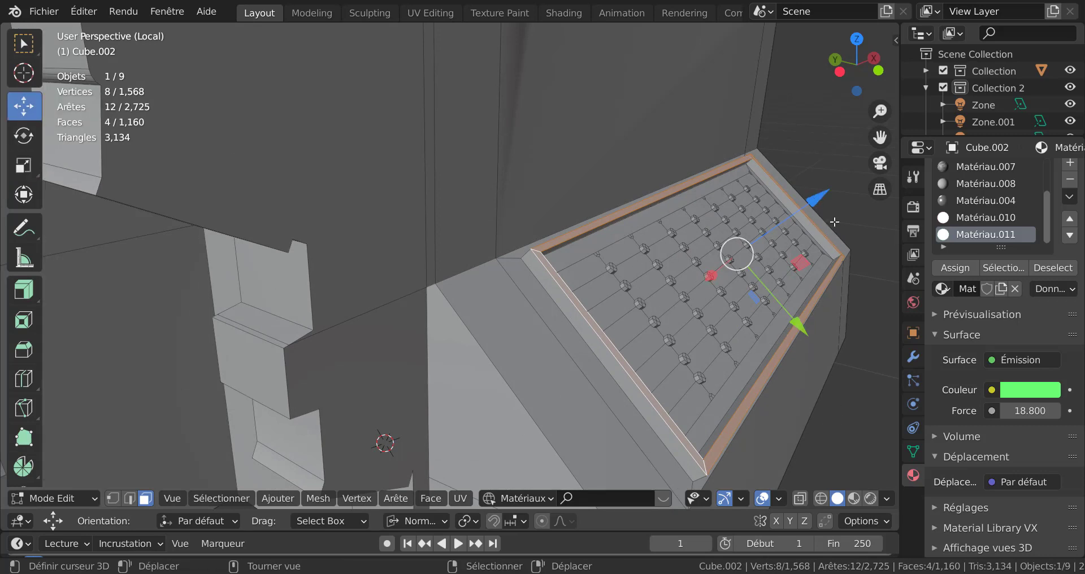
pyautogui.click(819, 198)
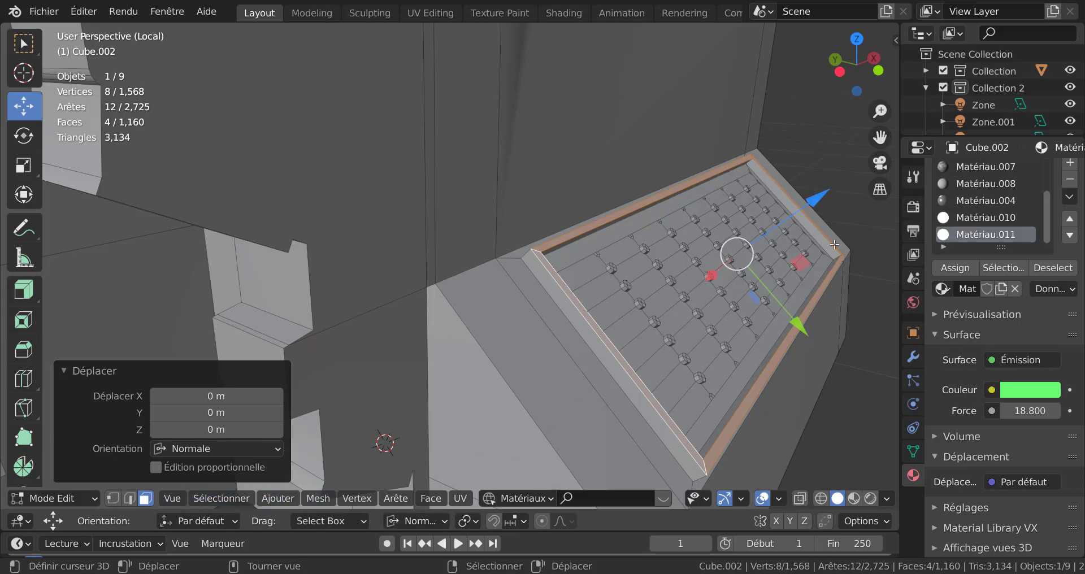
pyautogui.click(418, 522)
pyautogui.press('g')
pyautogui.press('z')
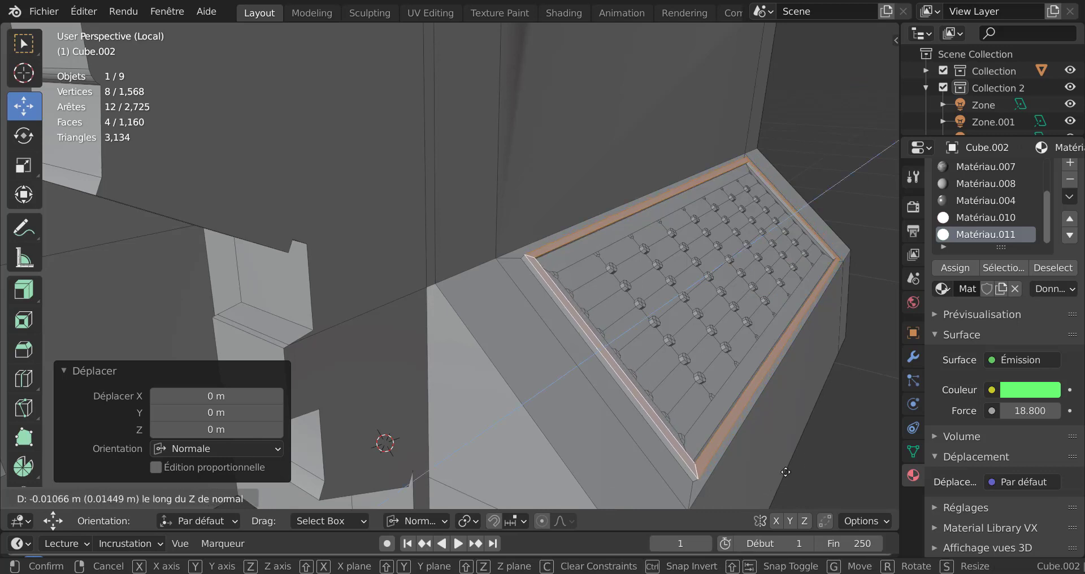
pyautogui.click(769, 497)
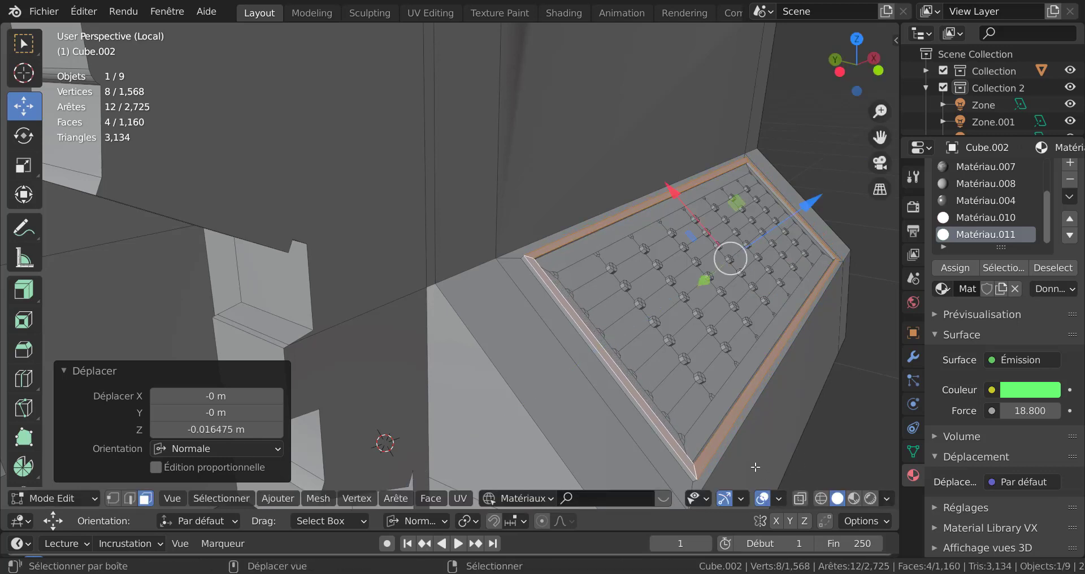
# Step: Leave Edit mode, switch to rendered shading and exit local view to examine the button panel in the full scene
pyautogui.press('Tab')
pyautogui.moveTo(756, 468)
pyautogui.mouseDown(button='middle')
pyautogui.moveTo(738, 449)
pyautogui.moveTo(619, 421)
pyautogui.moveTo(724, 428)
pyautogui.mouseUp(button='middle')
pyautogui.click(865, 499)
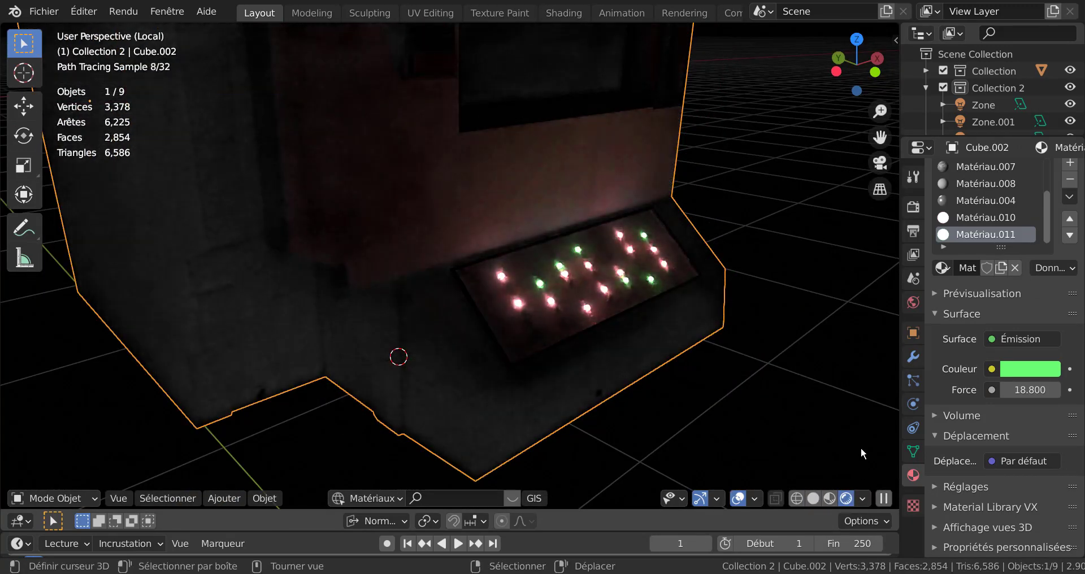
pyautogui.press('KP_Divide')
pyautogui.moveTo(792, 443); pyautogui.dragTo(859, 367, button='middle')
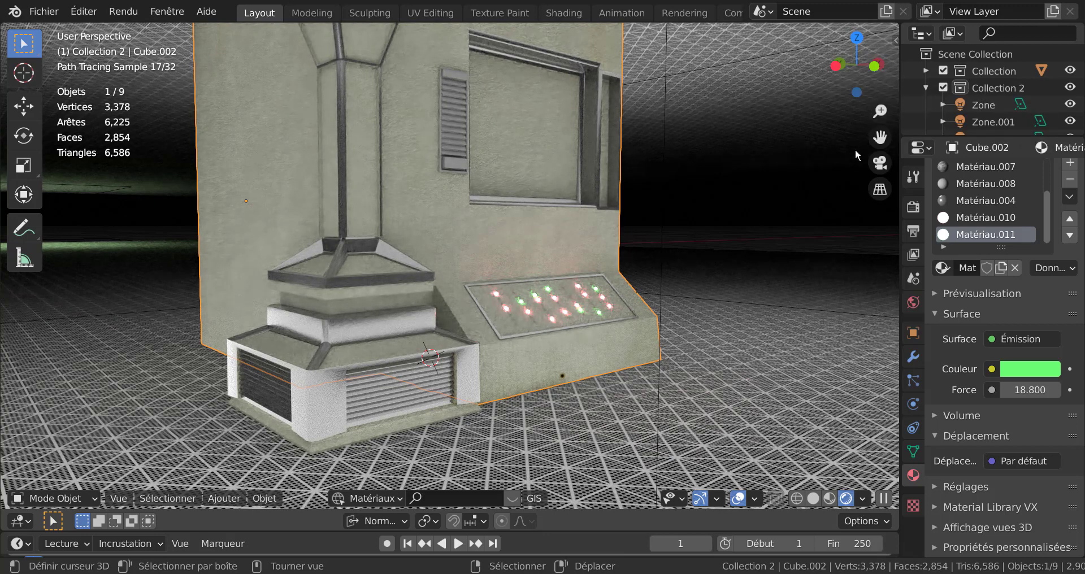
# Step: Enable the Screencast Keys display with its existing settings
pyautogui.press('n')
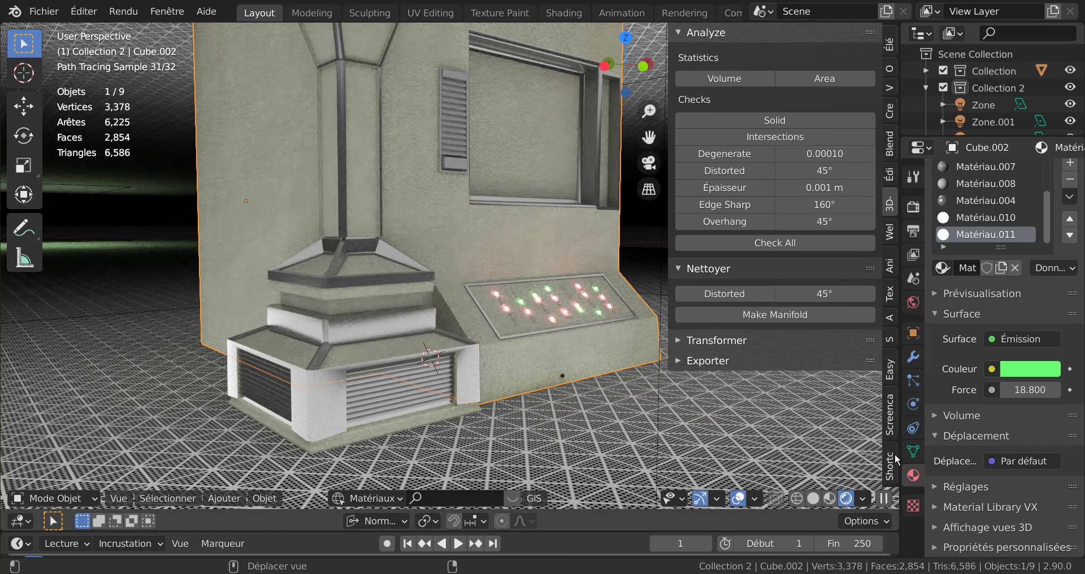
pyautogui.click(891, 424)
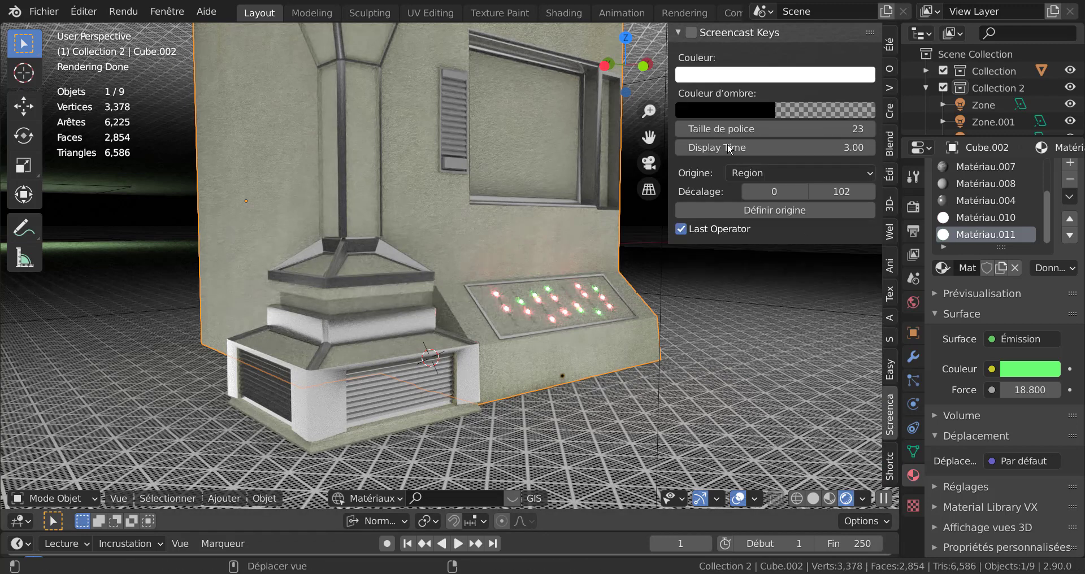
pyautogui.click(691, 32)
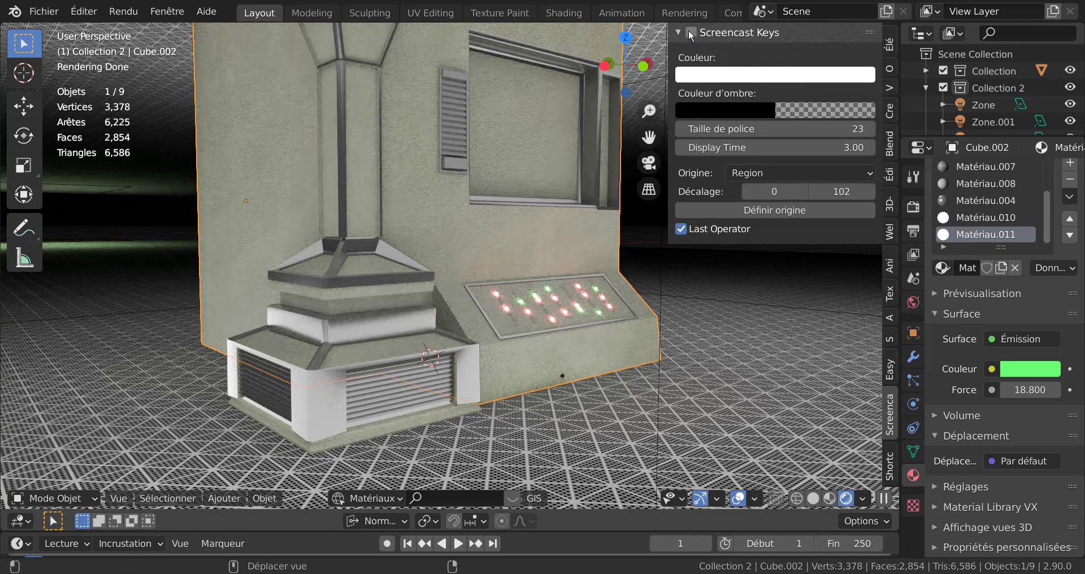
pyautogui.click(807, 277)
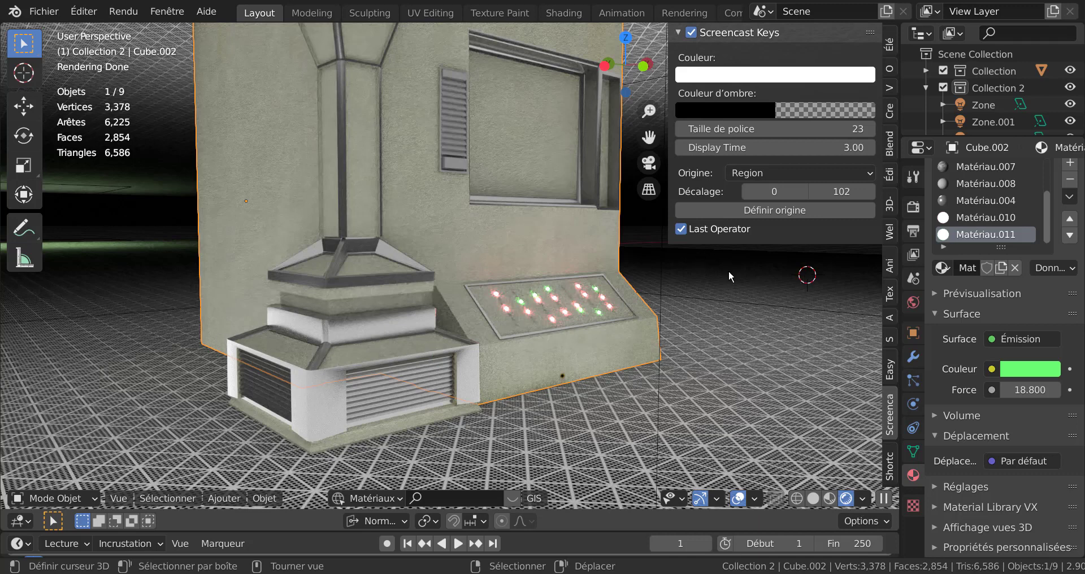
pyautogui.press('n')
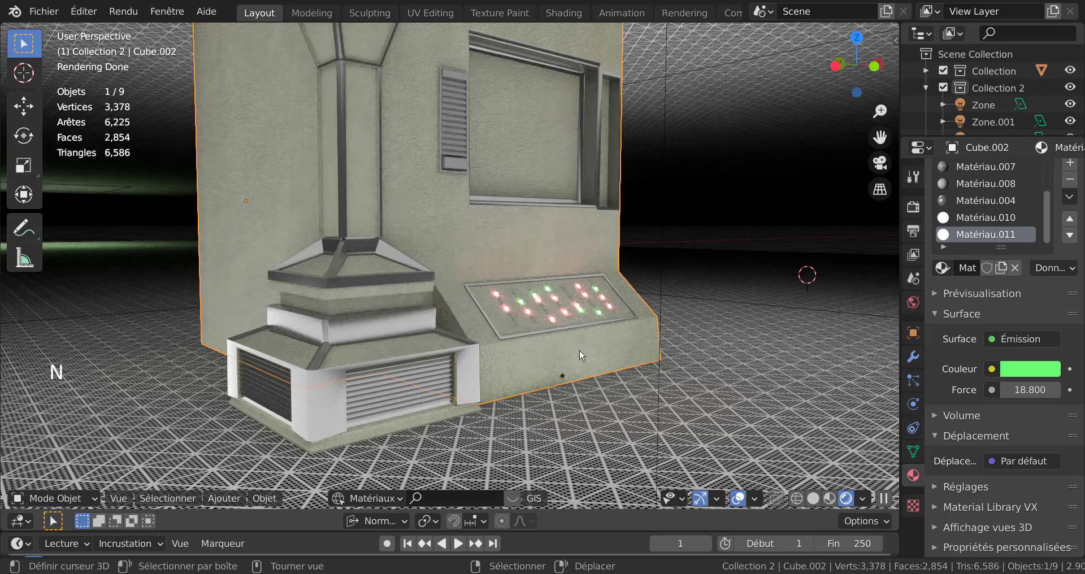
# Step: Isolate the console in local view with solid shading and enter Edit mode in face selection on the button panel
pyautogui.scroll(2, 580, 355)
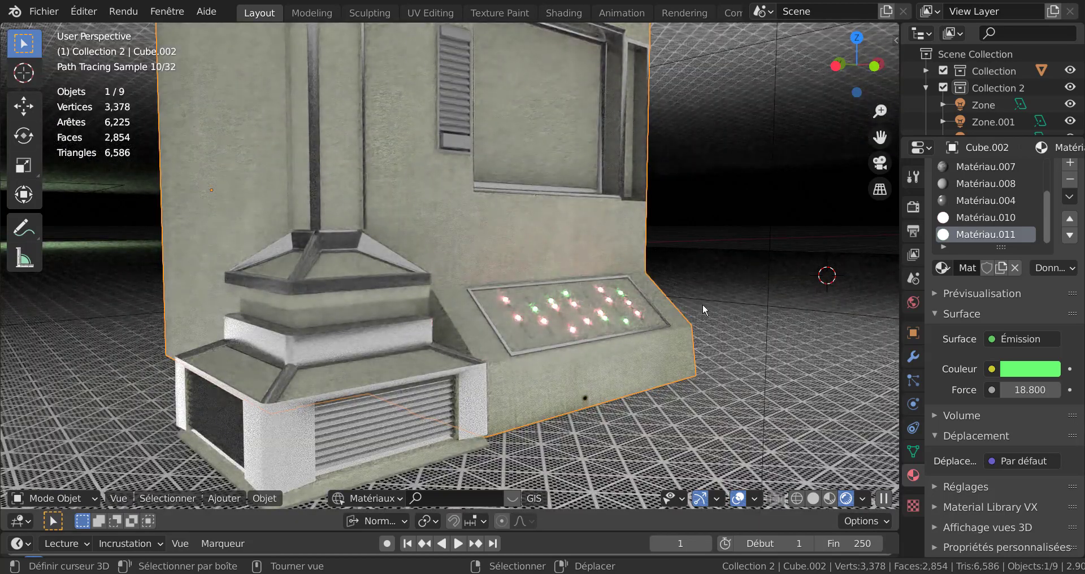
pyautogui.press('KP_Divide')
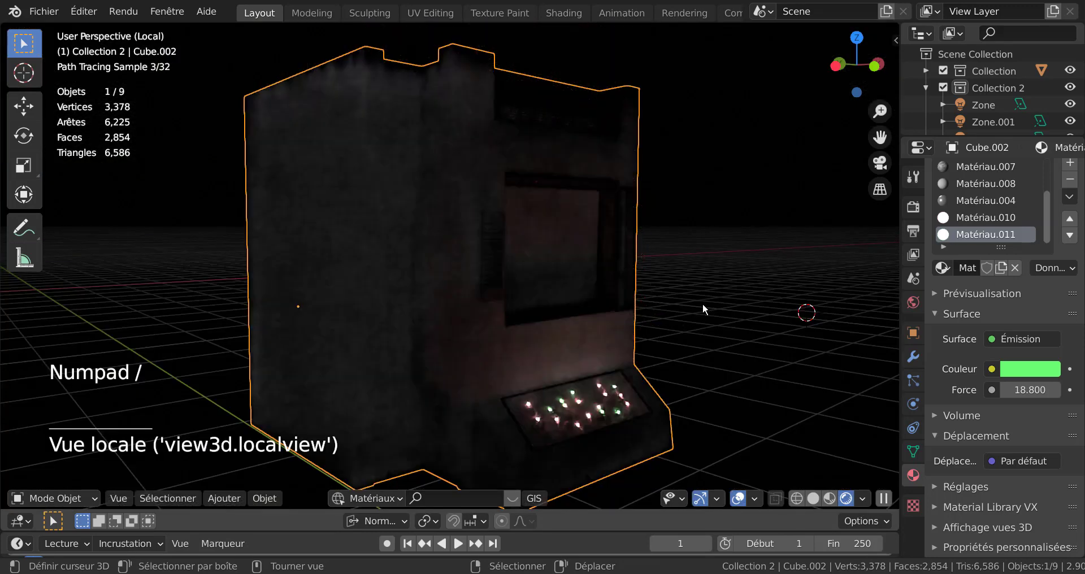
pyautogui.click(815, 500)
pyautogui.keyDown('shift'); pyautogui.moveTo(742, 441); pyautogui.dragTo(608, 347, button='middle'); pyautogui.keyUp('shift')
pyautogui.scroll(2, 629, 410)
pyautogui.press('Tab')
pyautogui.scroll(2, 628, 410)
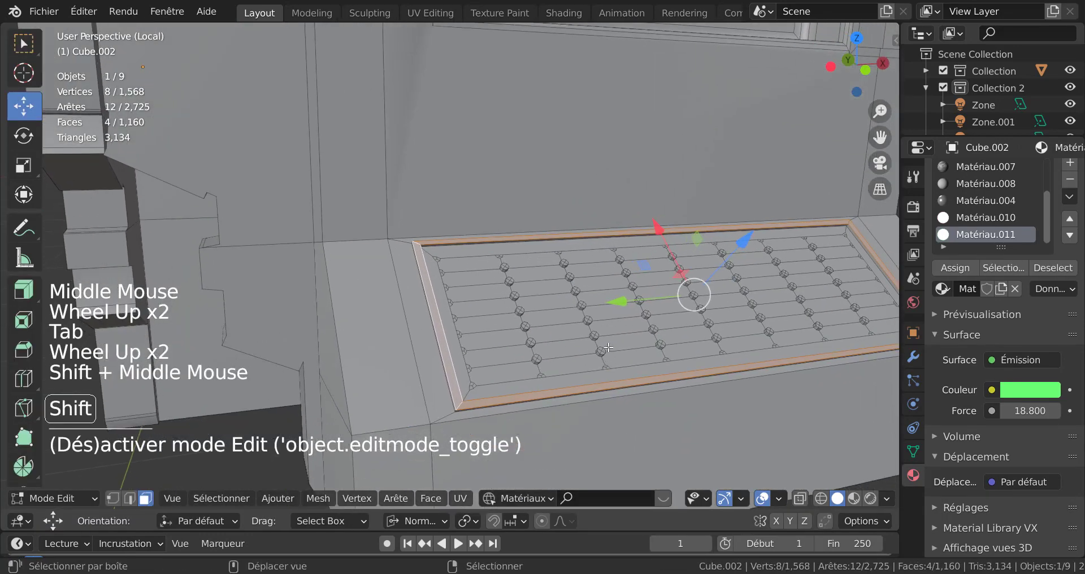
pyautogui.click(145, 498)
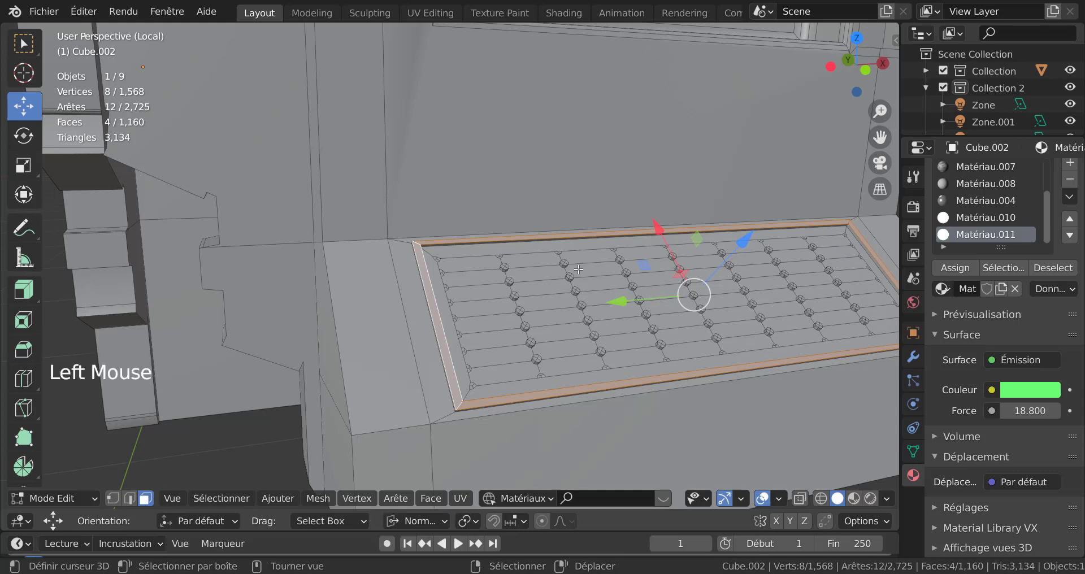
# Step: Select one flat plate face between the buttons and extend the selection to all faces of similar perimeter
pyautogui.rightClick(608, 314)
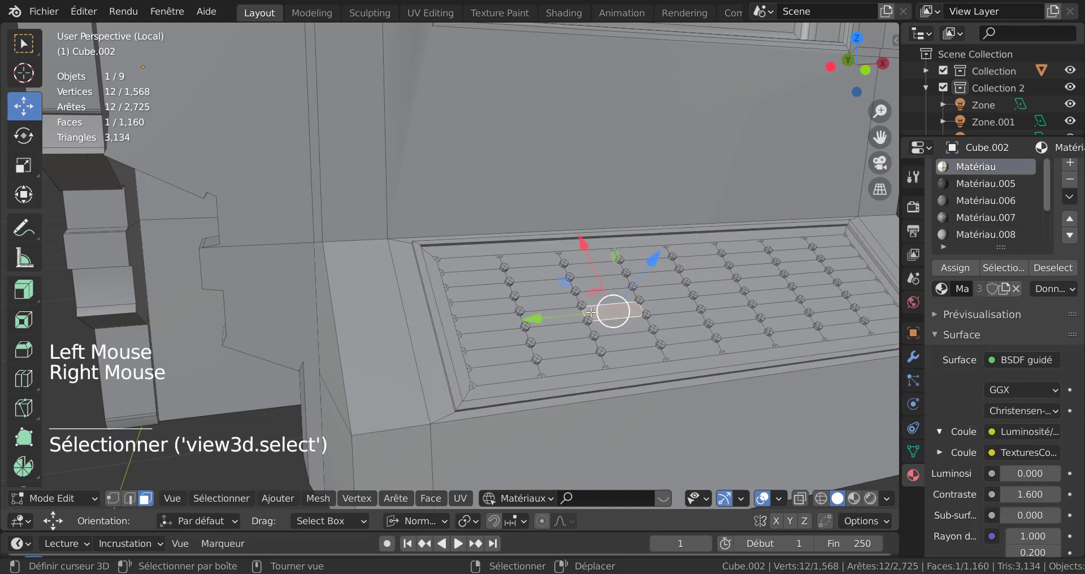
pyautogui.click(221, 498)
pyautogui.moveTo(245, 314)
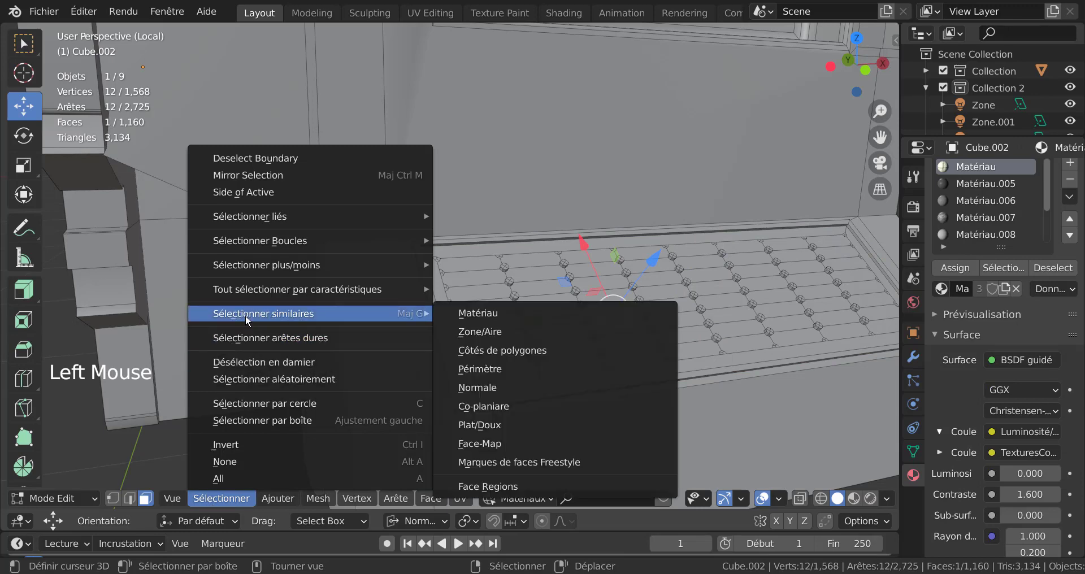
pyautogui.click(486, 368)
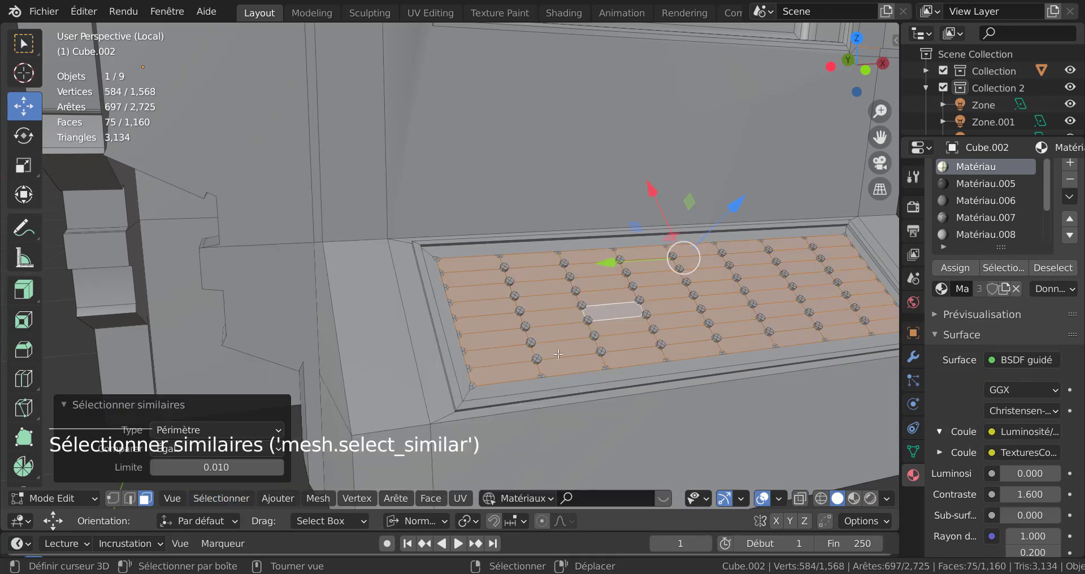
# Step: Inset the selected plate faces individually with a thickness of about 0.00465
pyautogui.moveTo(544, 326); pyautogui.dragTo(529, 314, button='middle')
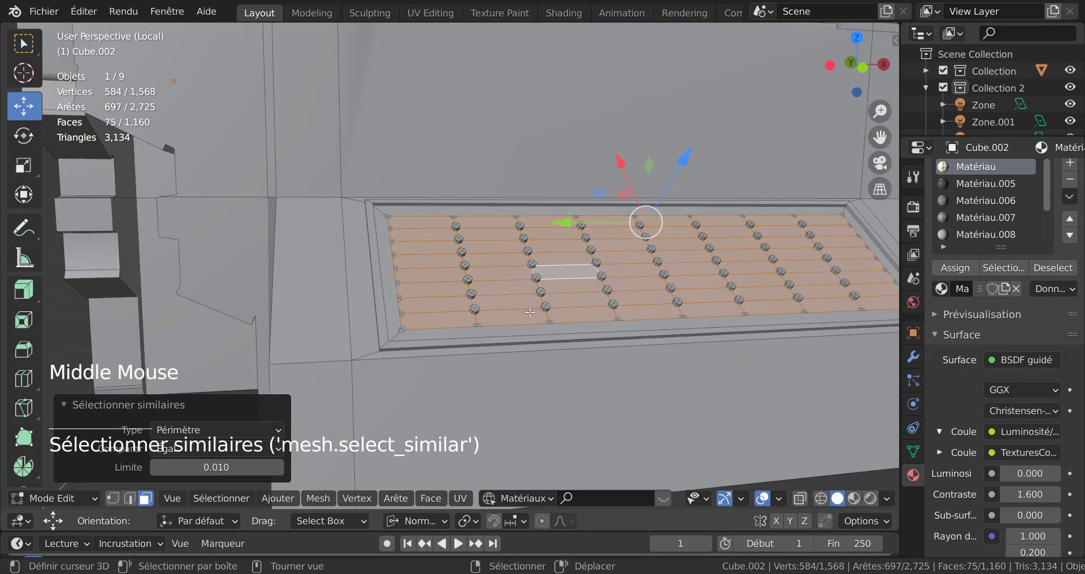
pyautogui.scroll(2, 530, 314)
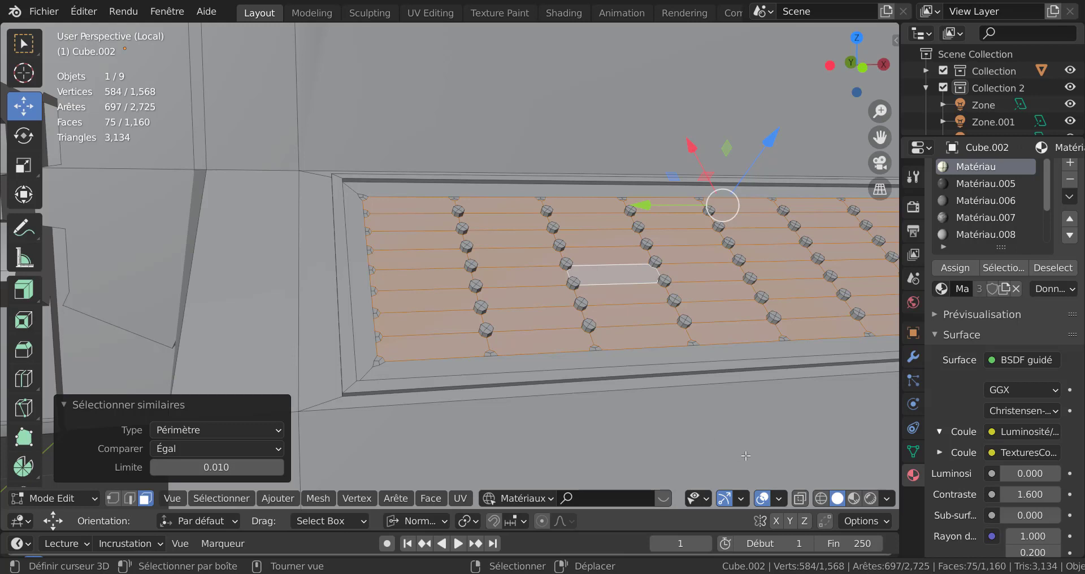
pyautogui.press('i')
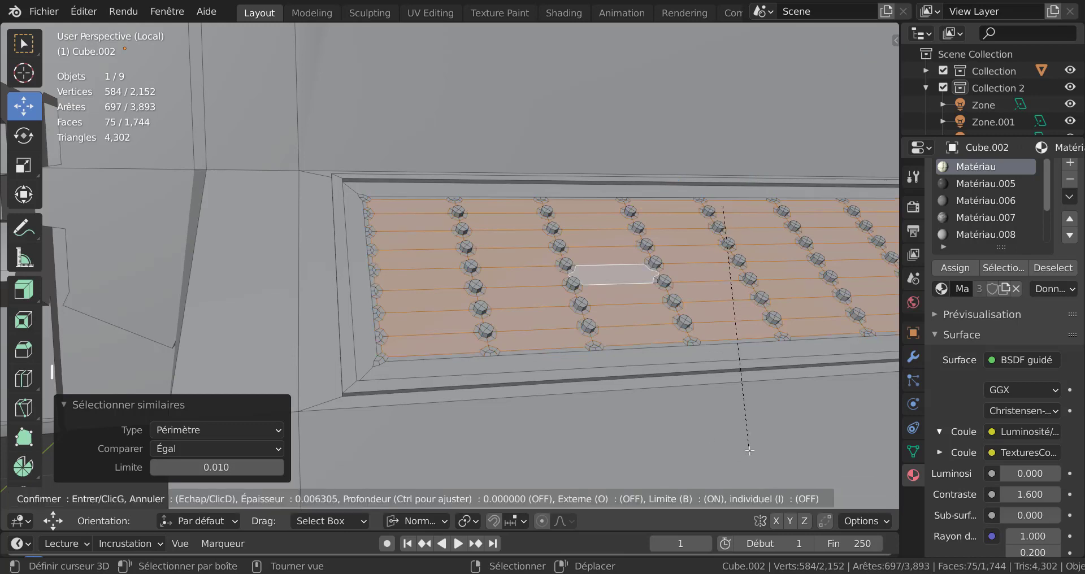
pyautogui.press('Escape')
pyautogui.press('i')
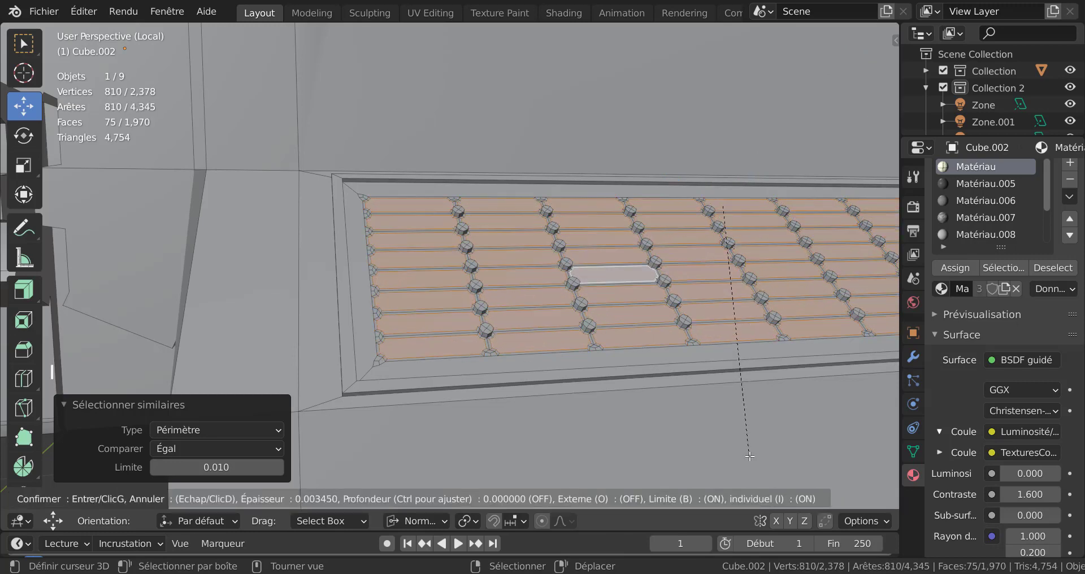
pyautogui.press('shift')
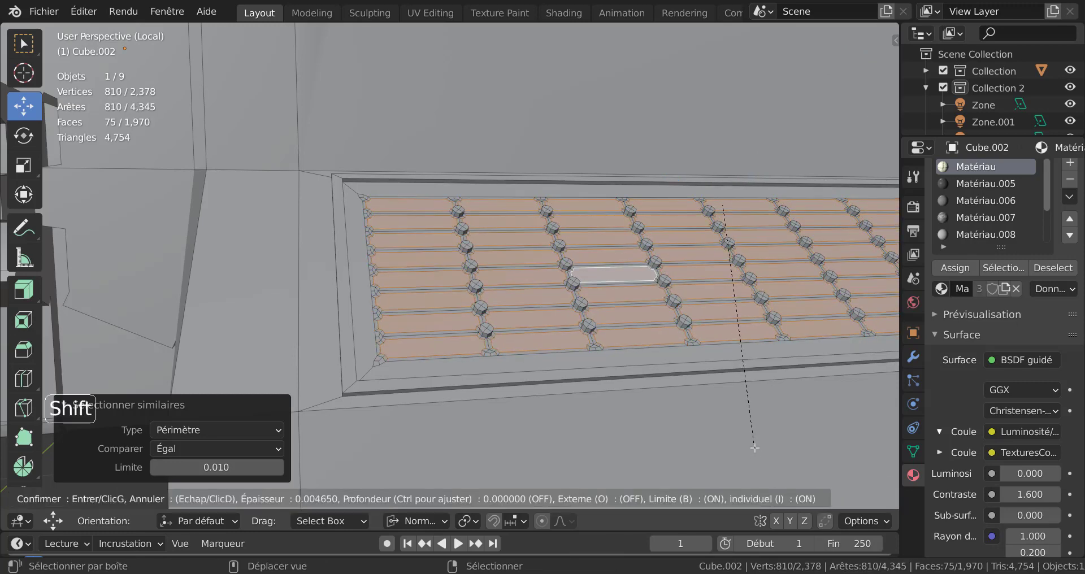
pyautogui.click(754, 448)
# Step: Extrude the inset plate faces and raise them 0.003546 m along the normal Z axis
pyautogui.moveTo(754, 448); pyautogui.dragTo(588, 480, button='middle')
pyautogui.press('e')
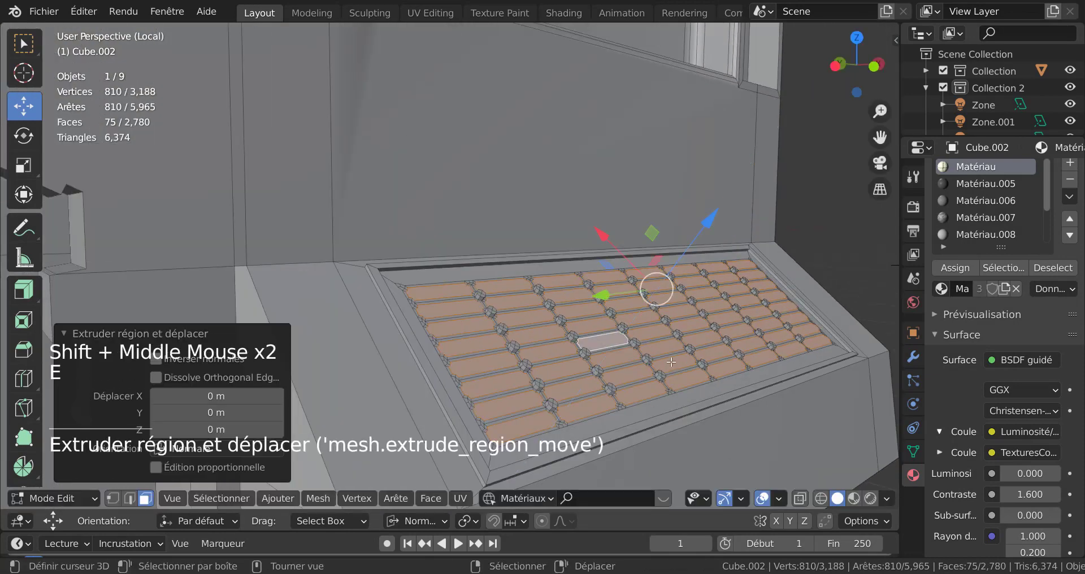
pyautogui.moveTo(713, 224); pyautogui.dragTo(644, 319)
pyautogui.scroll(2, 644, 319)
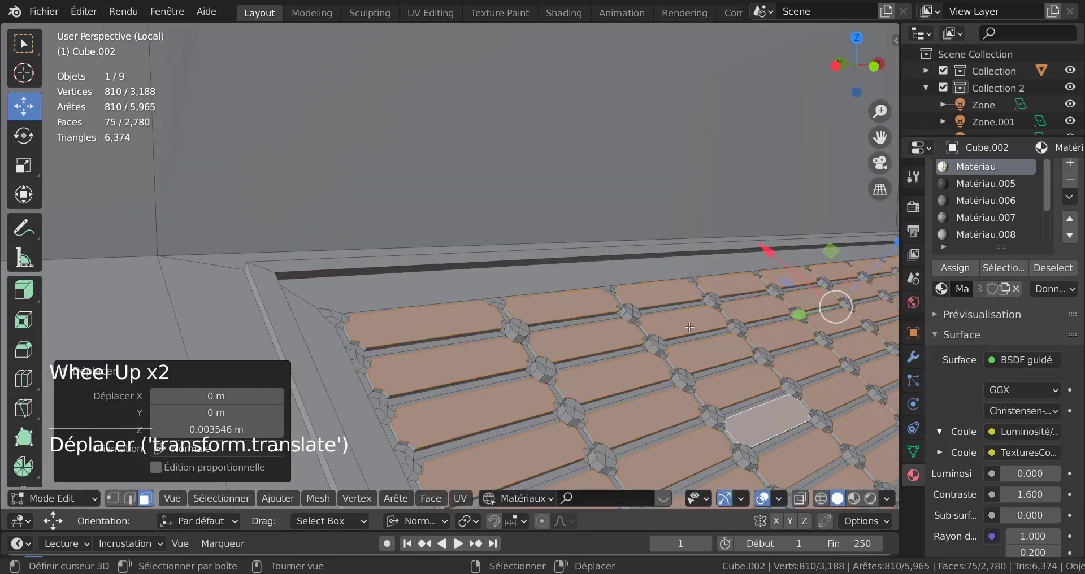
pyautogui.scroll(-3, 689, 327)
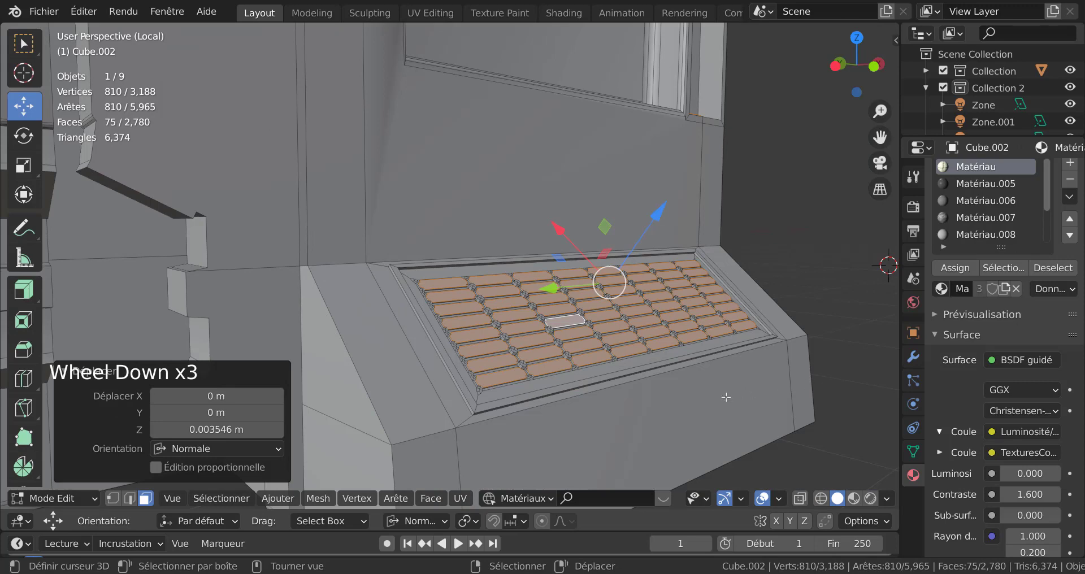
pyautogui.moveTo(725, 398); pyautogui.dragTo(669, 402, button='middle')
pyautogui.scroll(1, 595, 424)
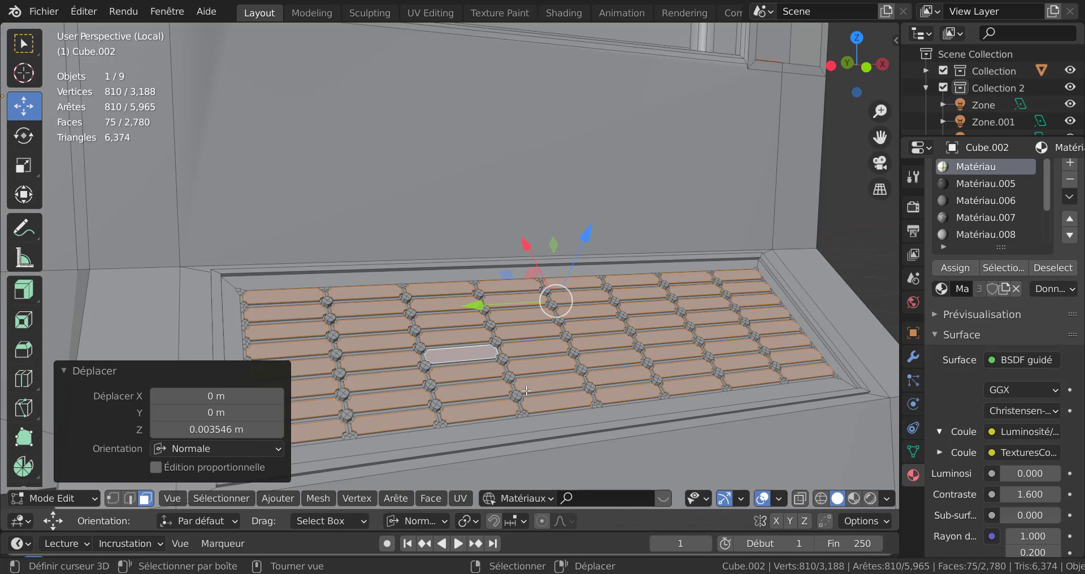
# Step: Grow the selection three times from the raised plates so it spreads over the recessed panel surface around them
pyautogui.press('ctrl+KP_Add')
pyautogui.press('ctrl+KP_Add')
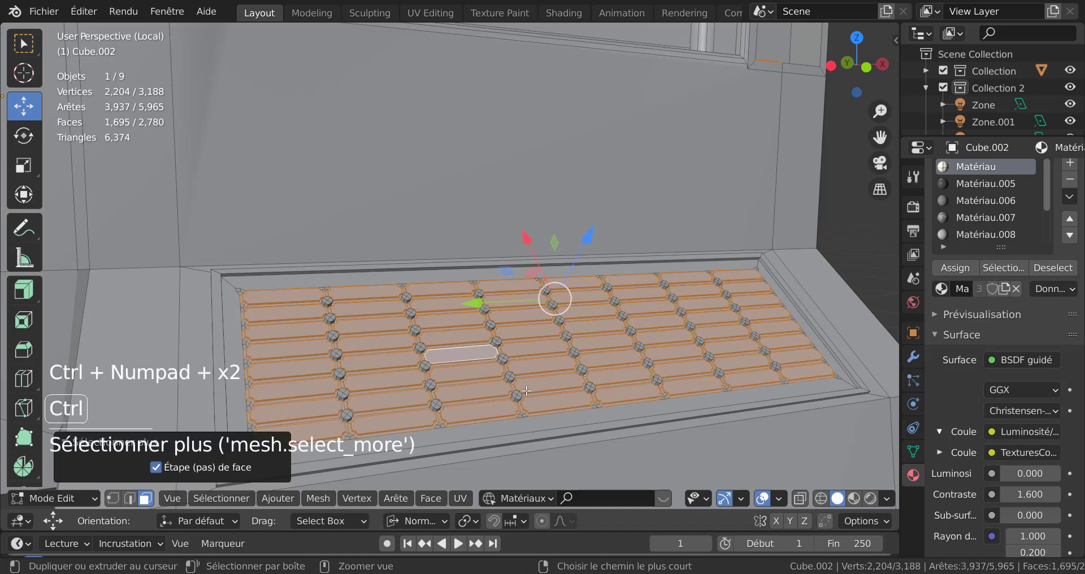
pyautogui.moveTo(529, 384); pyautogui.dragTo(456, 379, button='middle')
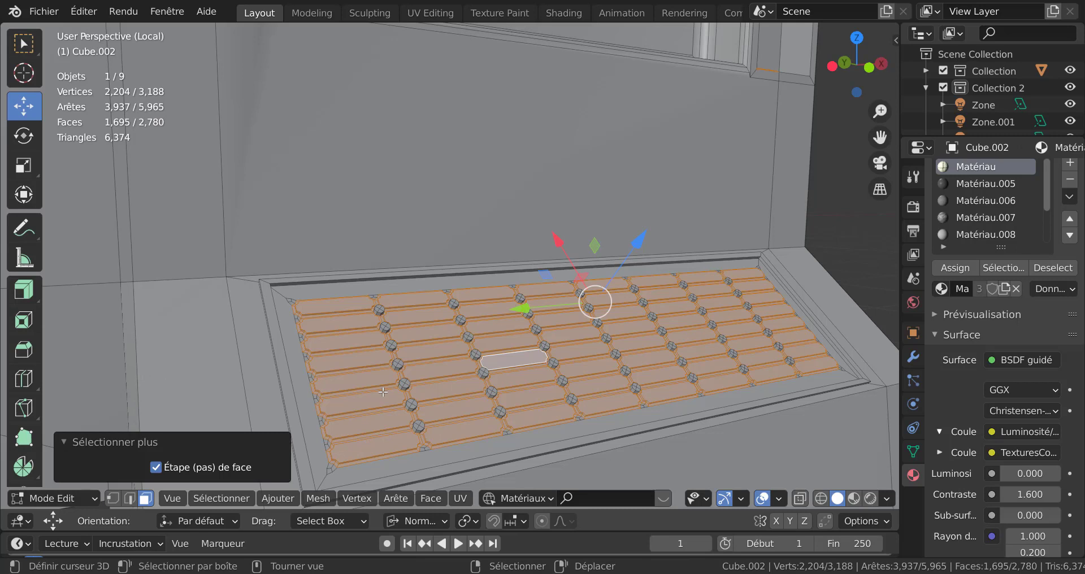
pyautogui.press('ctrl+KP_Add')
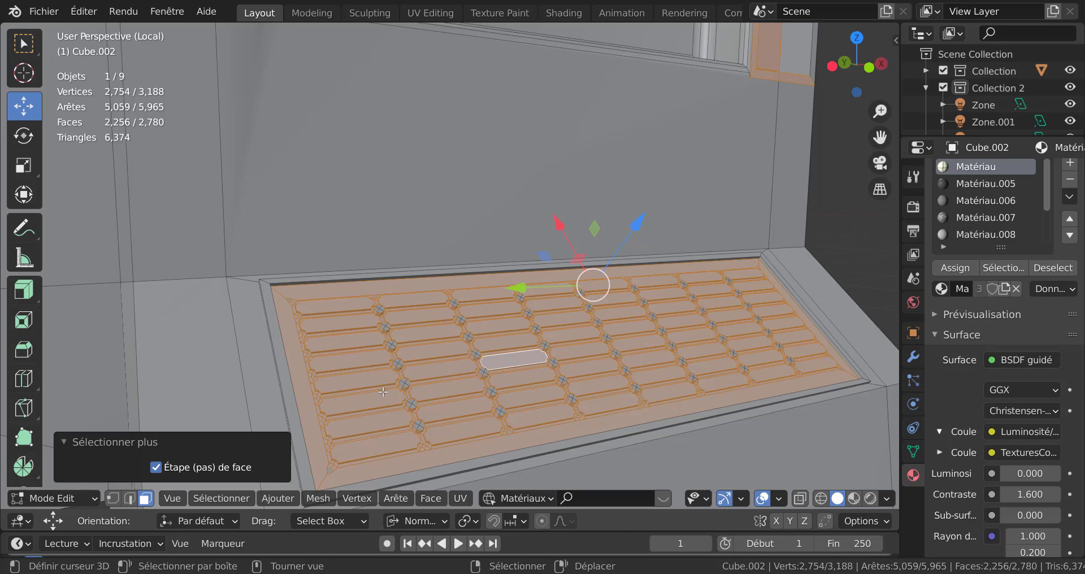
# Step: Add the two small unselected corner faces at the panel's left end to the selection
pyautogui.keyDown('shift'); pyautogui.moveTo(383, 392); pyautogui.dragTo(429, 371, button='middle'); pyautogui.keyUp('shift')
pyautogui.scroll(2, 429, 372)
pyautogui.keyDown('shift'); pyautogui.rightClick(425, 408); pyautogui.keyUp('shift')
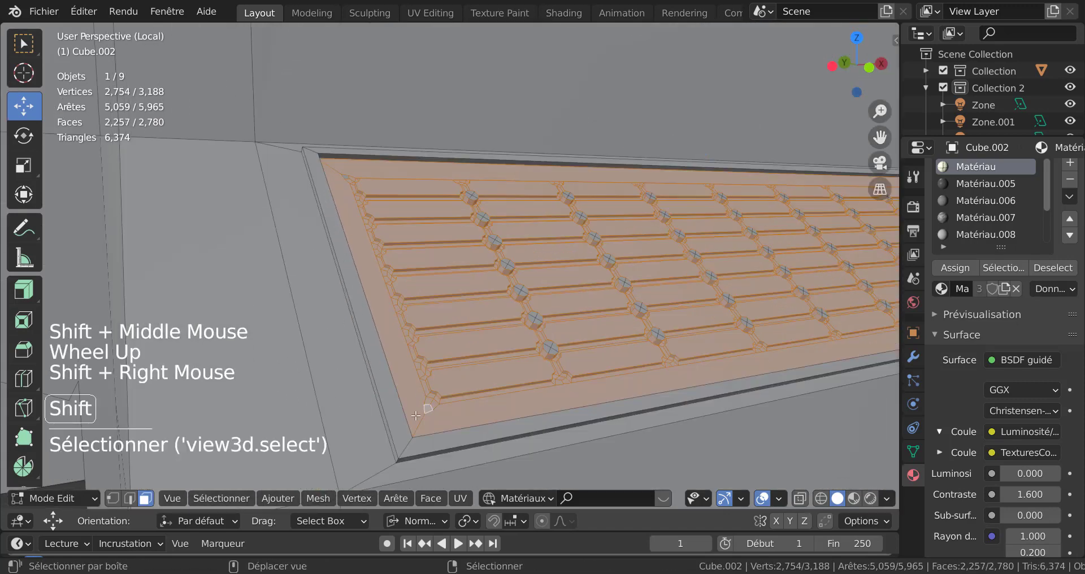
pyautogui.keyDown('shift'); pyautogui.rightClick(345, 174); pyautogui.keyUp('shift')
pyautogui.scroll(-1, 344, 174)
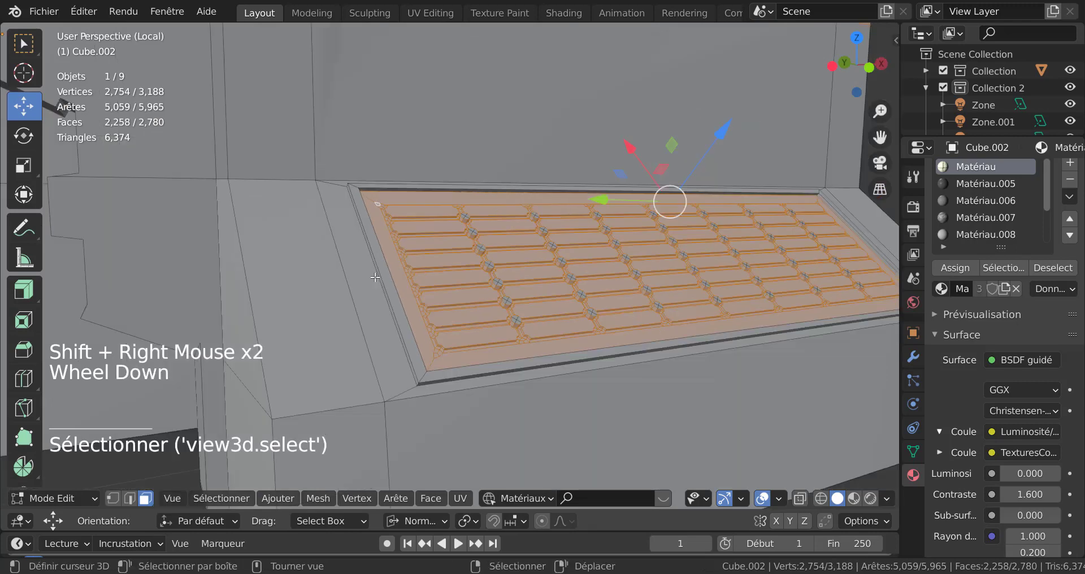
# Step: Add the small unselected faces at the upper and lower corners of the panel's right end to the selection
pyautogui.keyDown('shift'); pyautogui.moveTo(456, 307); pyautogui.dragTo(513, 318, button='middle'); pyautogui.keyUp('shift')
pyautogui.scroll(2, 516, 355)
pyautogui.scroll(3, 512, 318)
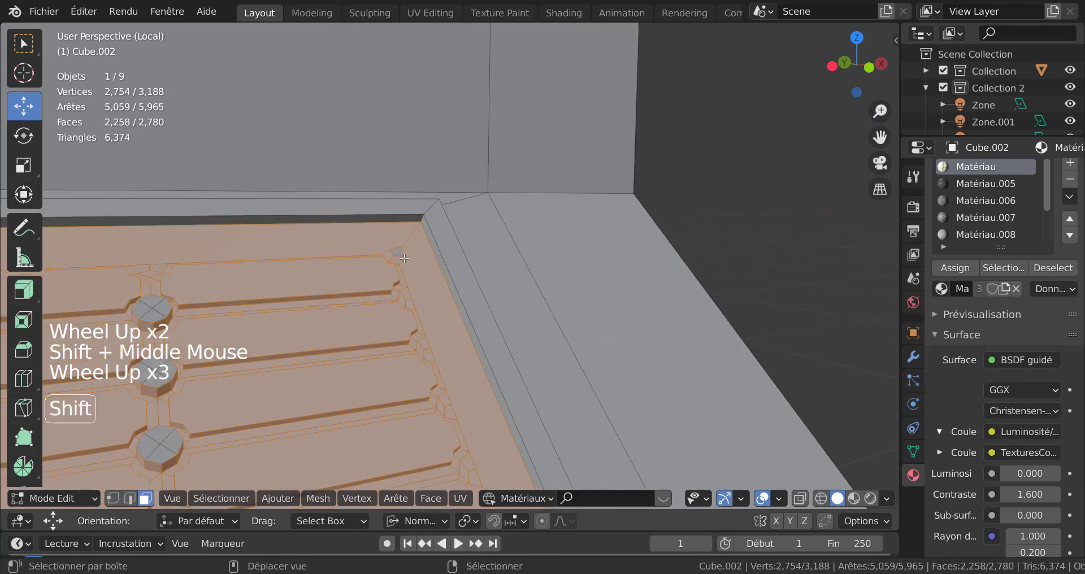
pyautogui.keyDown('shift'); pyautogui.rightClick(403, 252); pyautogui.keyUp('shift')
pyautogui.keyDown('shift'); pyautogui.rightClick(403, 251); pyautogui.keyUp('shift')
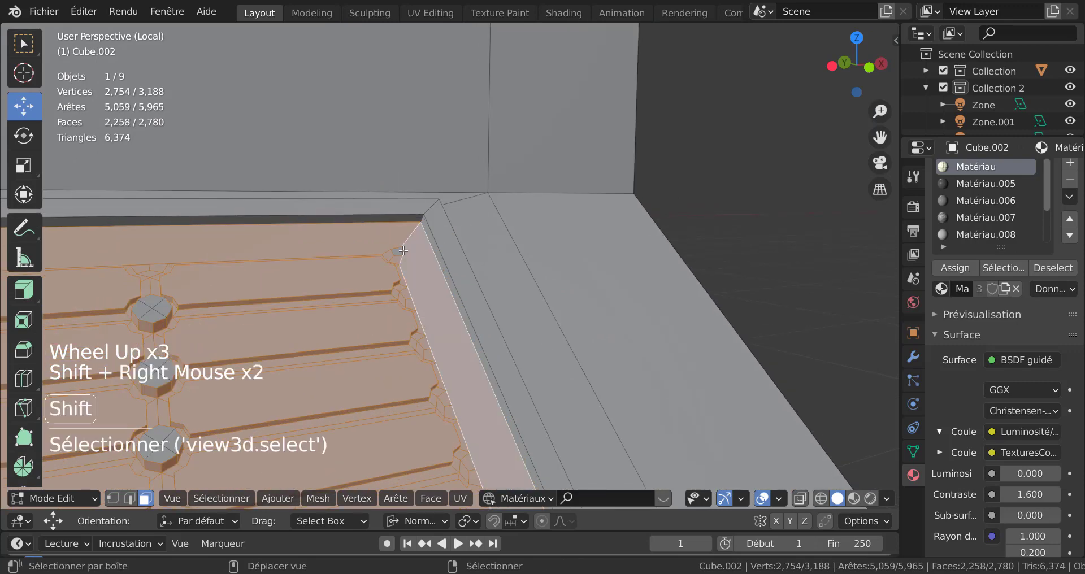
pyautogui.keyDown('shift'); pyautogui.rightClick(400, 251); pyautogui.keyUp('shift')
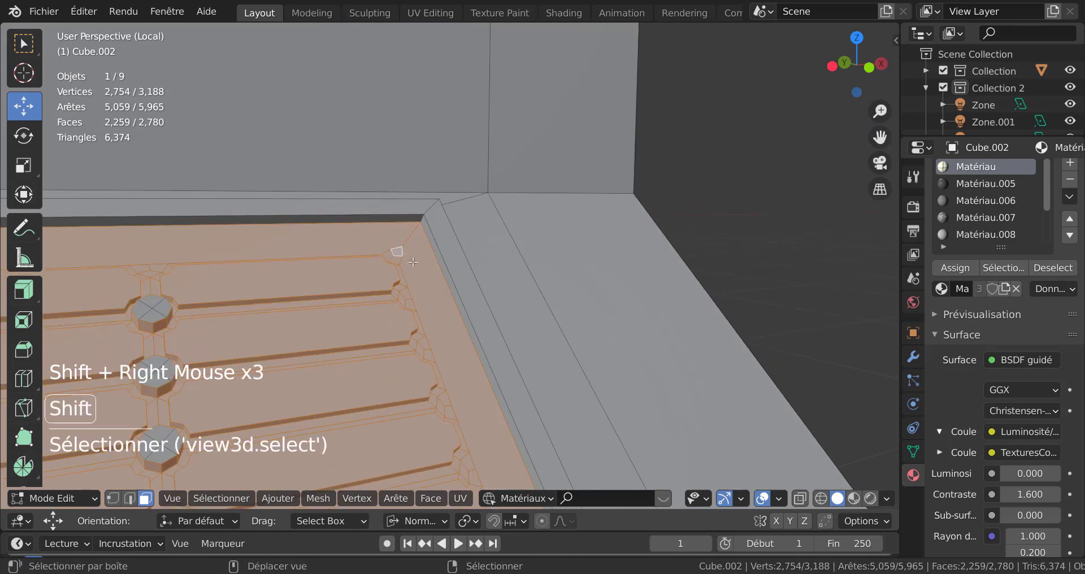
pyautogui.scroll(-3, 399, 251)
pyautogui.keyDown('shift'); pyautogui.moveTo(399, 251); pyautogui.dragTo(361, 187, button='middle'); pyautogui.keyUp('shift')
pyautogui.scroll(2, 473, 278)
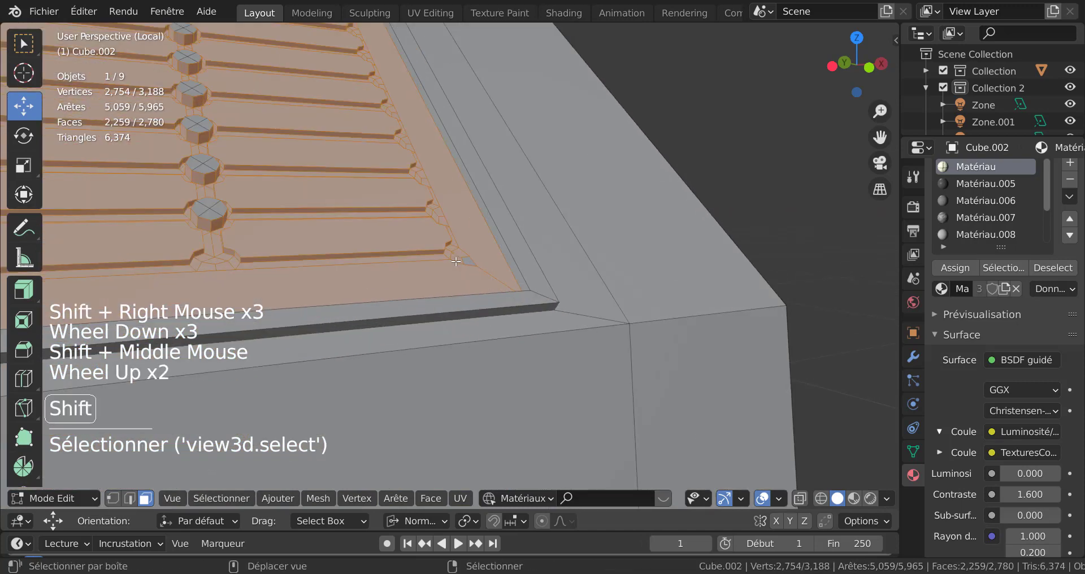
pyautogui.keyDown('shift'); pyautogui.rightClick(468, 260); pyautogui.keyUp('shift')
pyautogui.scroll(-2, 468, 260)
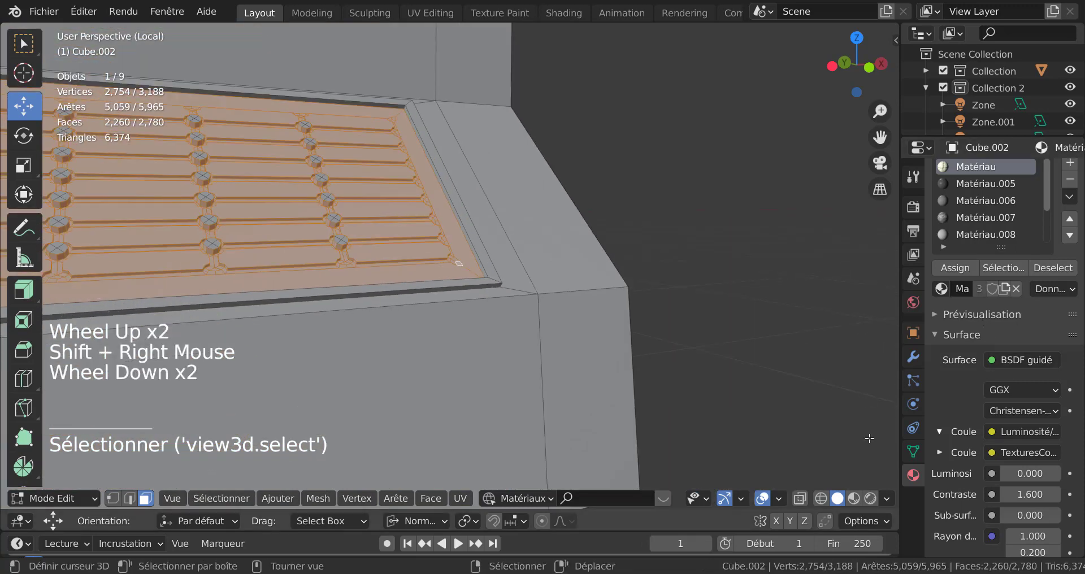
# Step: Add a new material slot with a new material on the console and darken its base colour to near black
pyautogui.moveTo(899, 399); pyautogui.dragTo(783, 398)
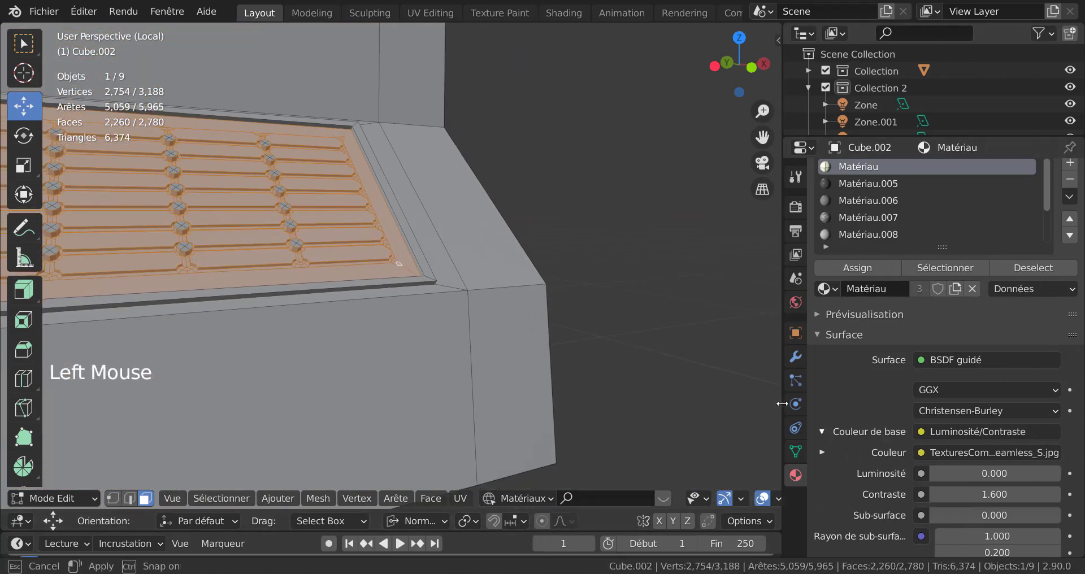
pyautogui.click(1070, 162)
pyautogui.click(959, 306)
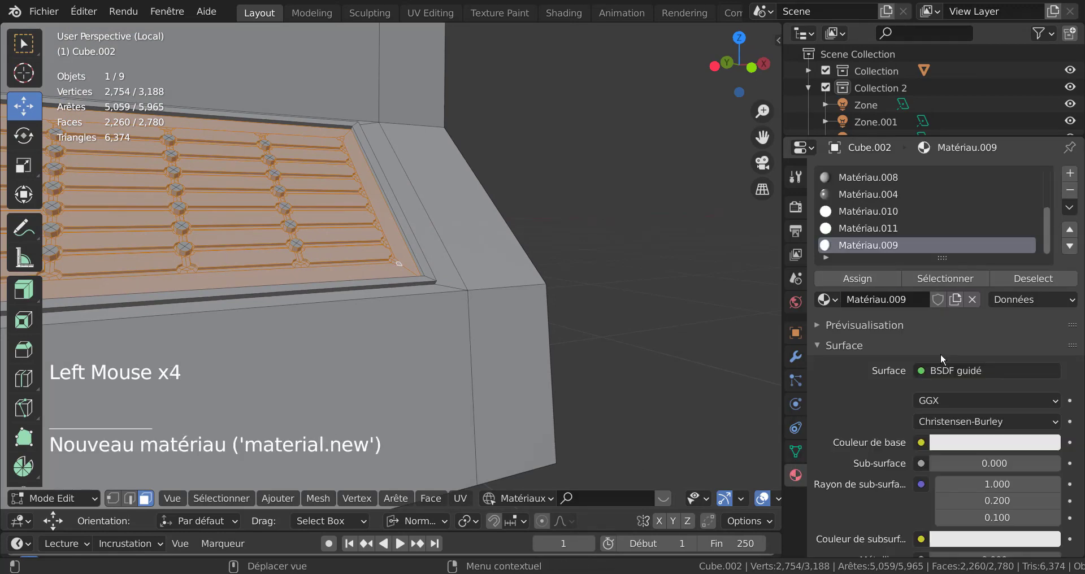
pyautogui.scroll(-4, 943, 360)
pyautogui.click(983, 351)
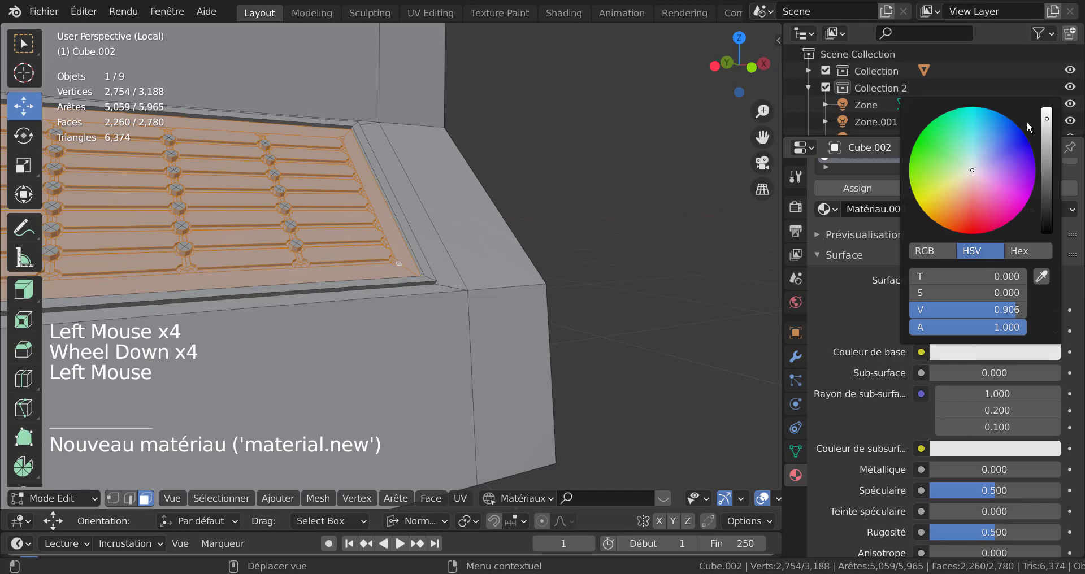
pyautogui.moveTo(1047, 121); pyautogui.dragTo(1047, 205)
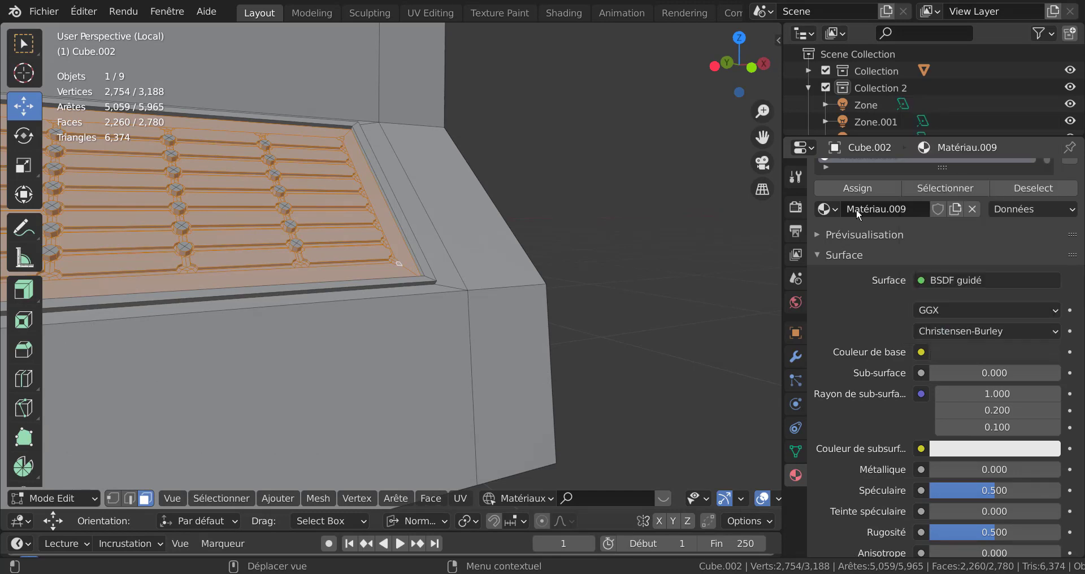
# Step: Assign the near-black material to the selected panel faces and fine-tune the darkness of its base colour
pyautogui.click(859, 189)
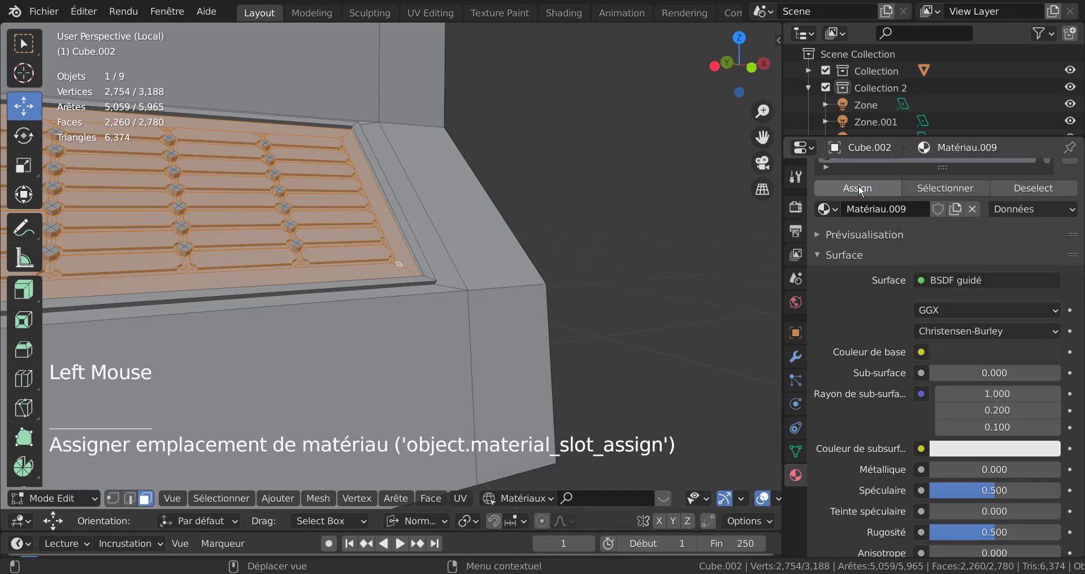
pyautogui.click(991, 310)
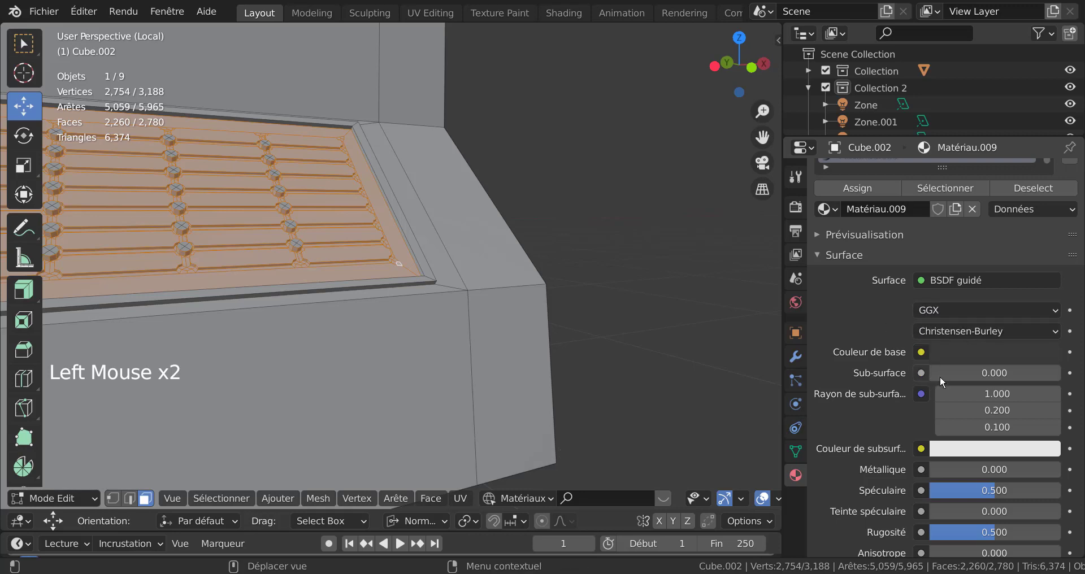
pyautogui.click(971, 354)
pyautogui.moveTo(1044, 205); pyautogui.dragTo(1046, 216)
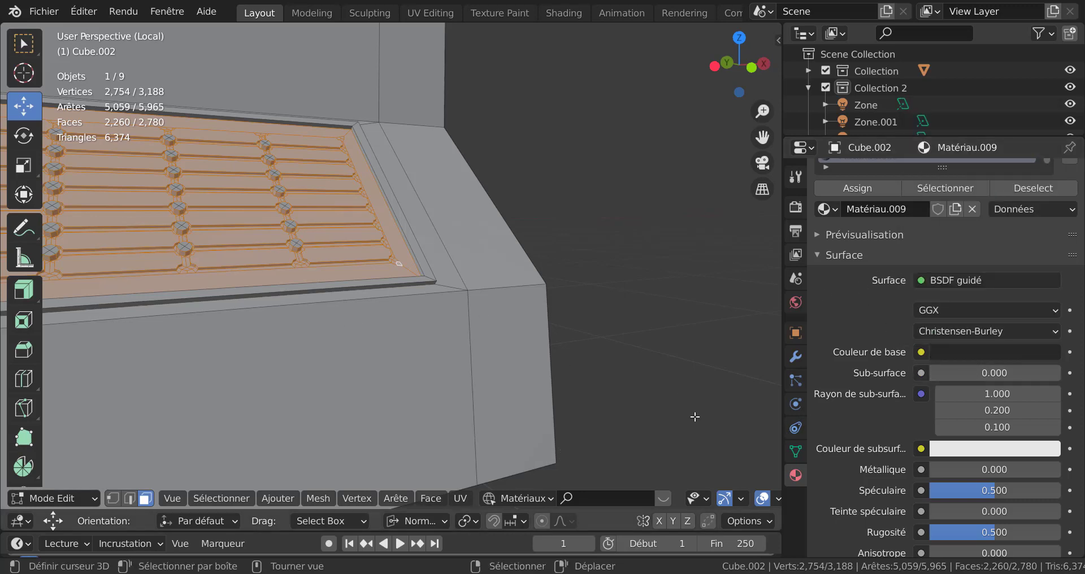
# Step: Switch to rendered shading, leave local view and check the dark panel close up in Object mode
pyautogui.scroll(-5, 735, 499)
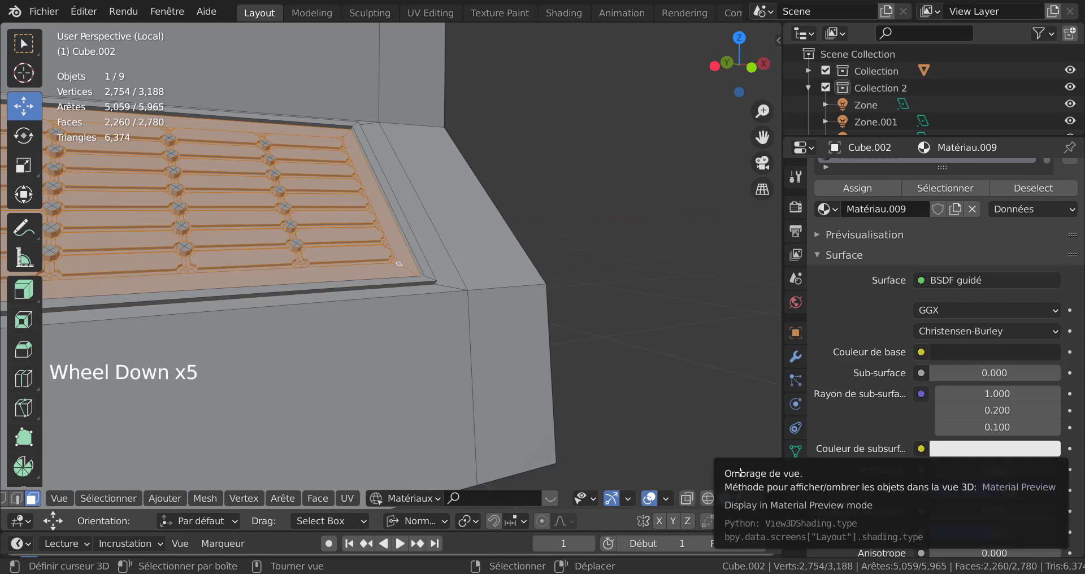
pyautogui.click(756, 499)
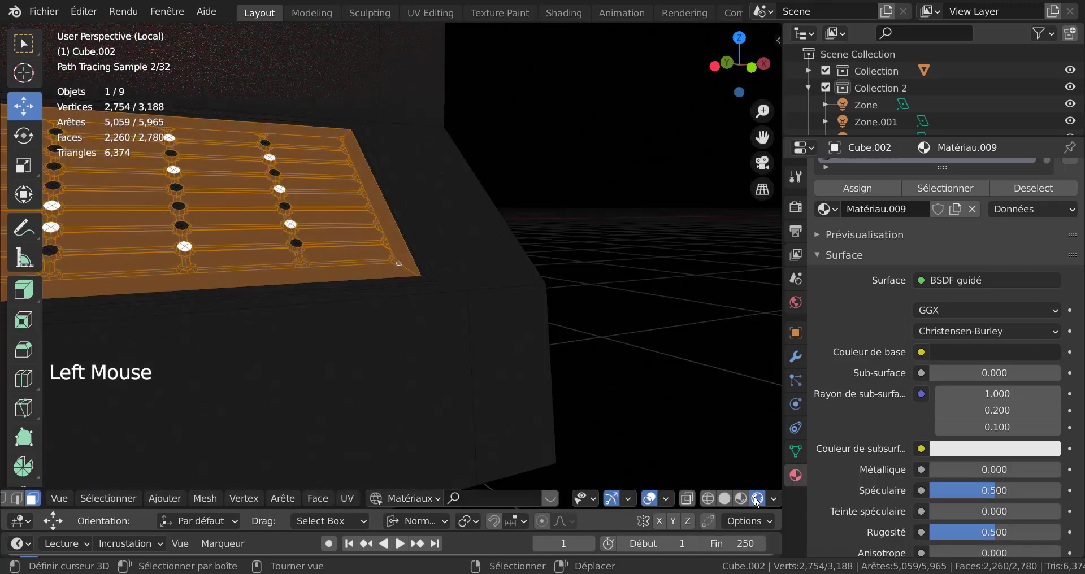
pyautogui.press('KP_Divide')
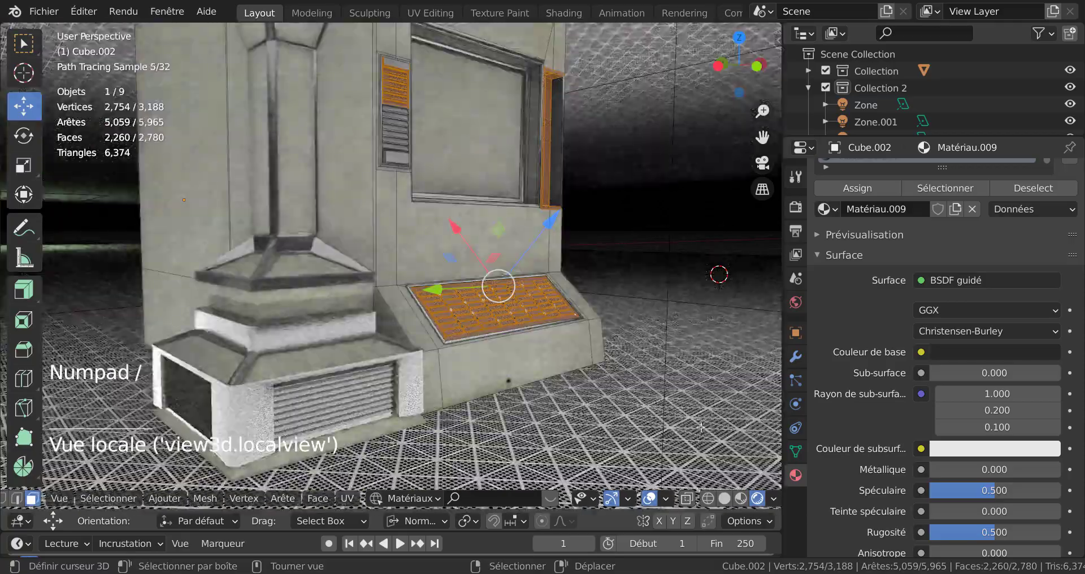
pyautogui.moveTo(701, 428); pyautogui.dragTo(631, 410, button='middle')
pyautogui.press('Tab')
pyautogui.scroll(3, 631, 409)
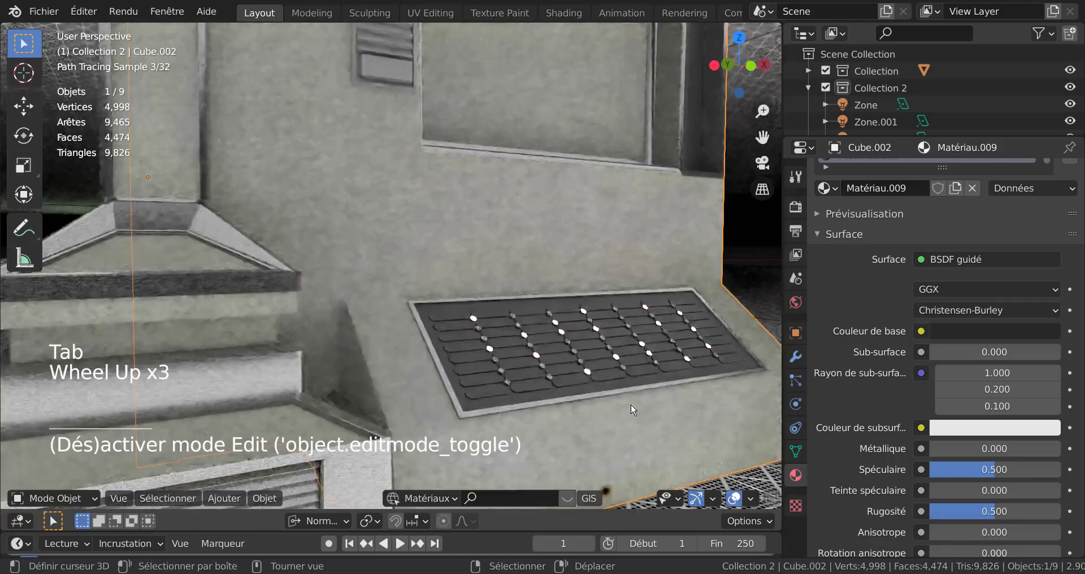
pyautogui.keyDown('shift'); pyautogui.moveTo(622, 407); pyautogui.dragTo(528, 385, button='middle'); pyautogui.keyUp('shift')
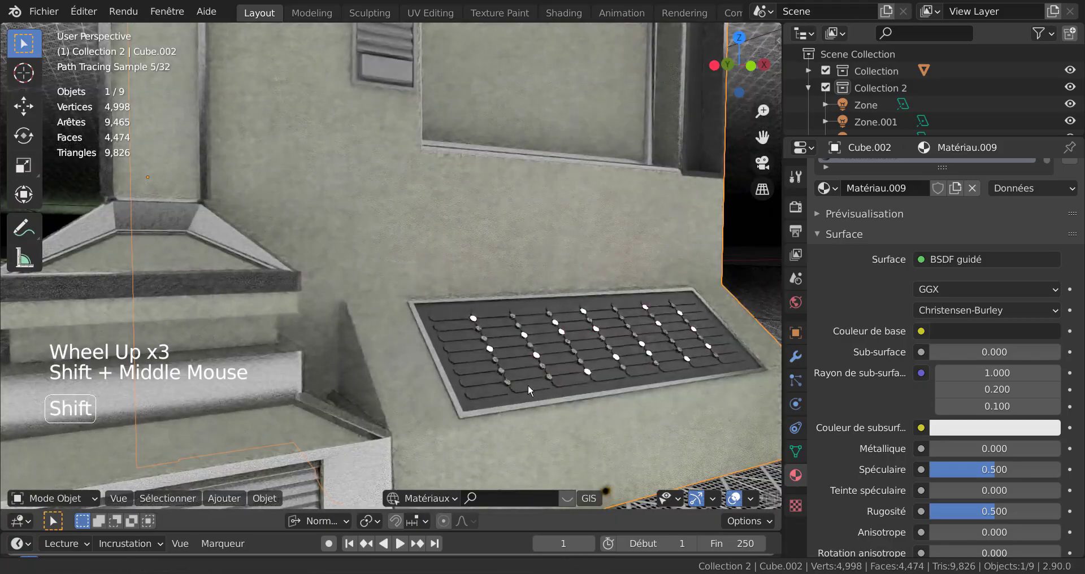
pyautogui.scroll(1, 525, 376)
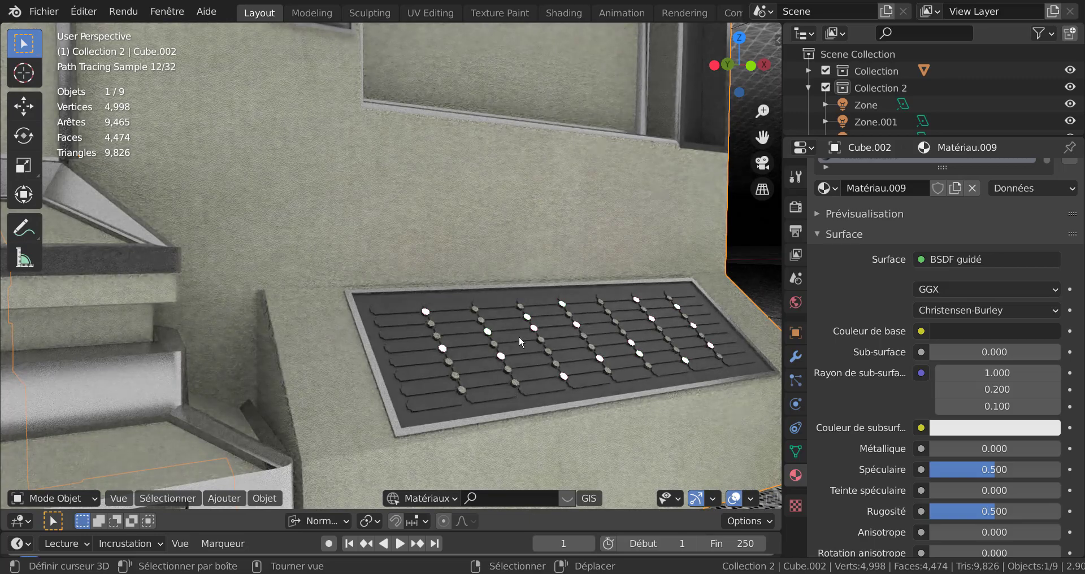
# Step: Return to Edit mode and shrink the selection three times, back to only the raised plate faces
pyautogui.press('Tab')
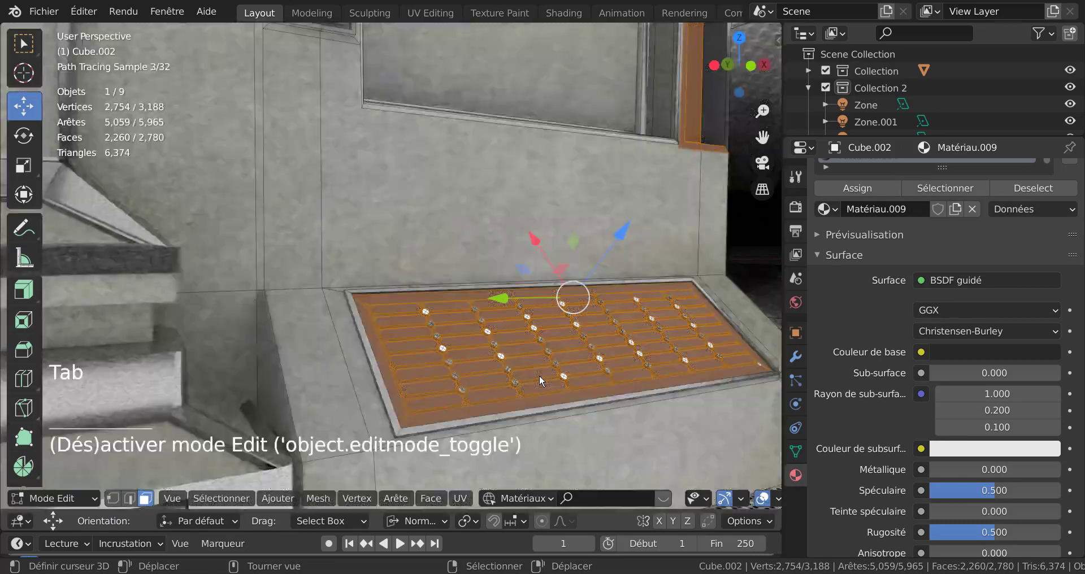
pyautogui.scroll(1, 576, 400)
pyautogui.keyDown('shift'); pyautogui.moveTo(577, 400); pyautogui.dragTo(505, 382, button='middle'); pyautogui.keyUp('shift')
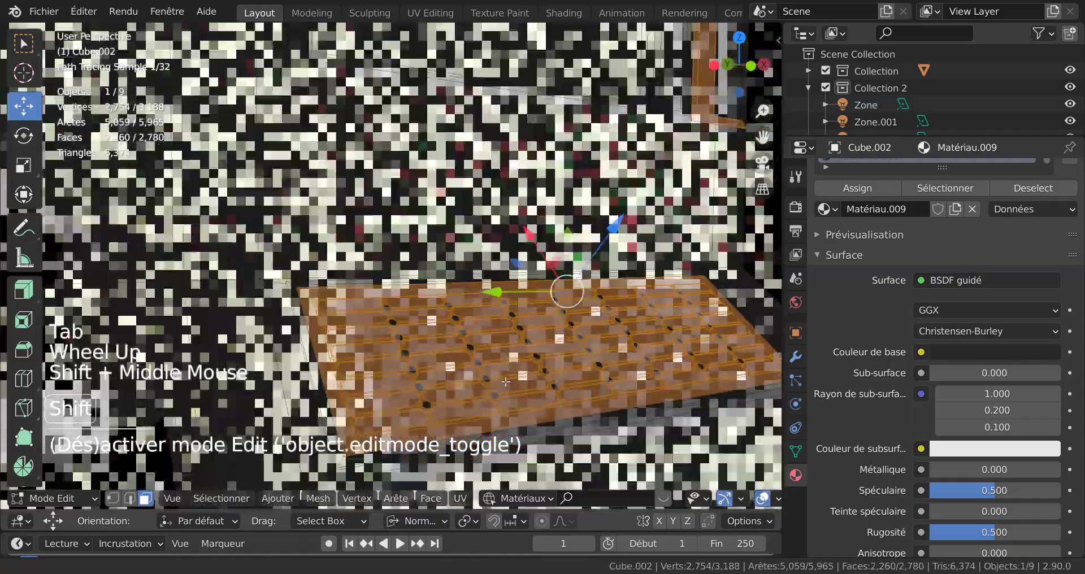
pyautogui.press('ctrl')
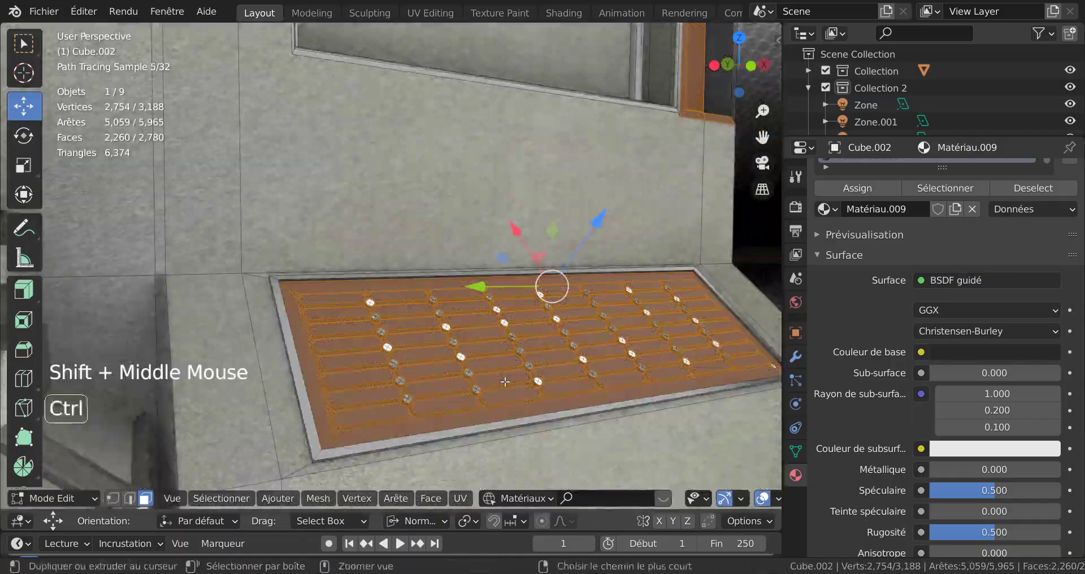
pyautogui.press('ctrl+KP_Subtract')
pyautogui.press('ctrl+KP_Subtract')
pyautogui.press('ctrl+KP_Subtract')
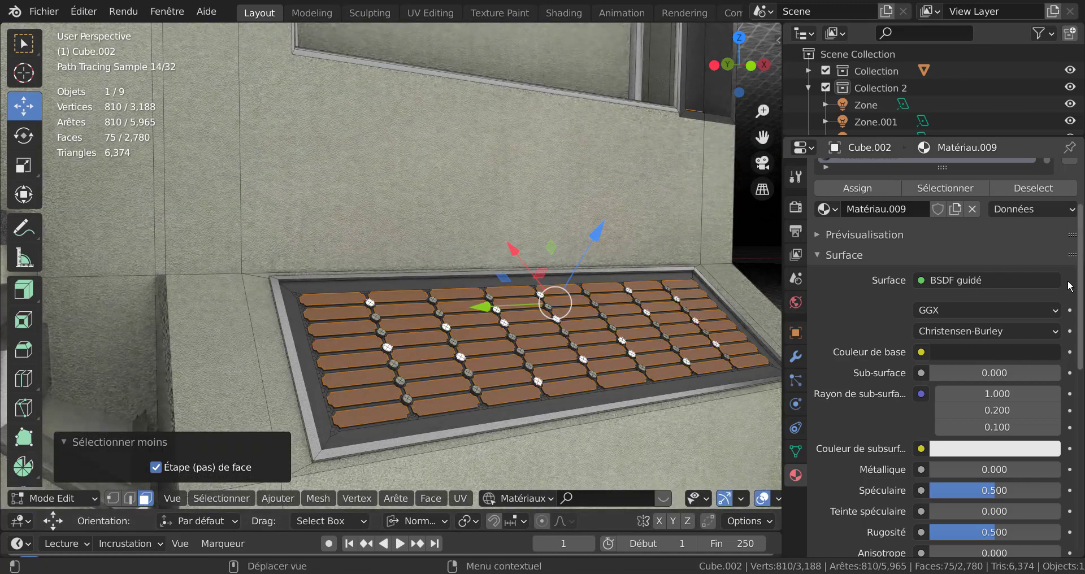
# Step: Add another material slot with a new material and lower its base colour to a mid grey
pyautogui.scroll(8, 1067, 220)
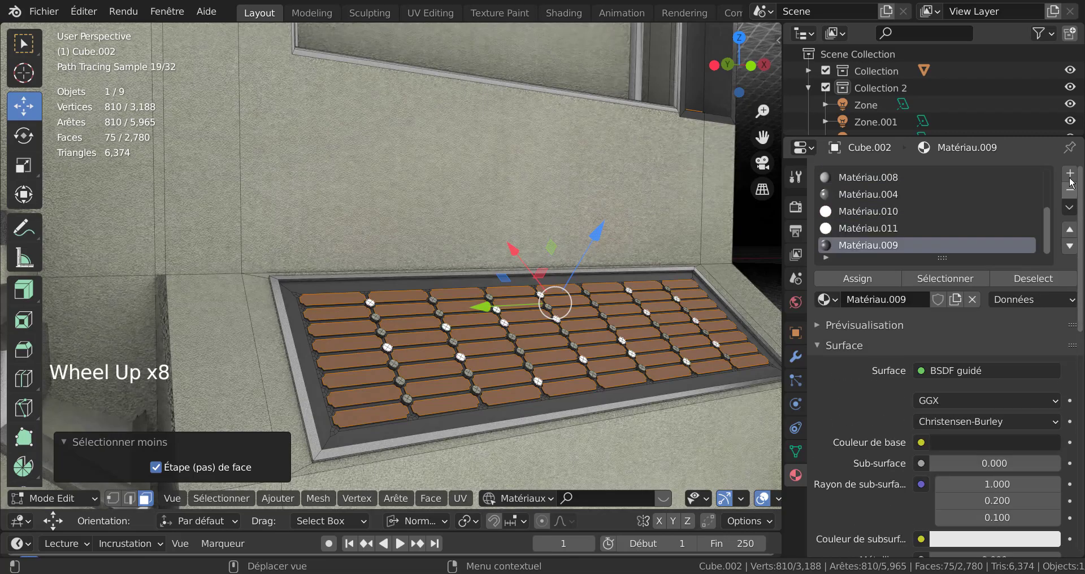
pyautogui.click(1070, 176)
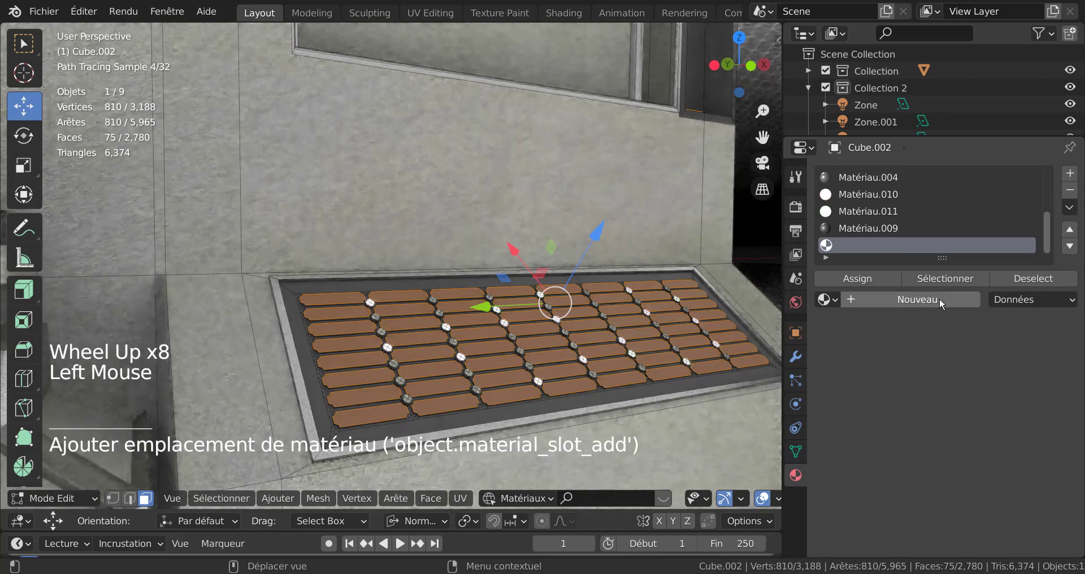
pyautogui.click(939, 297)
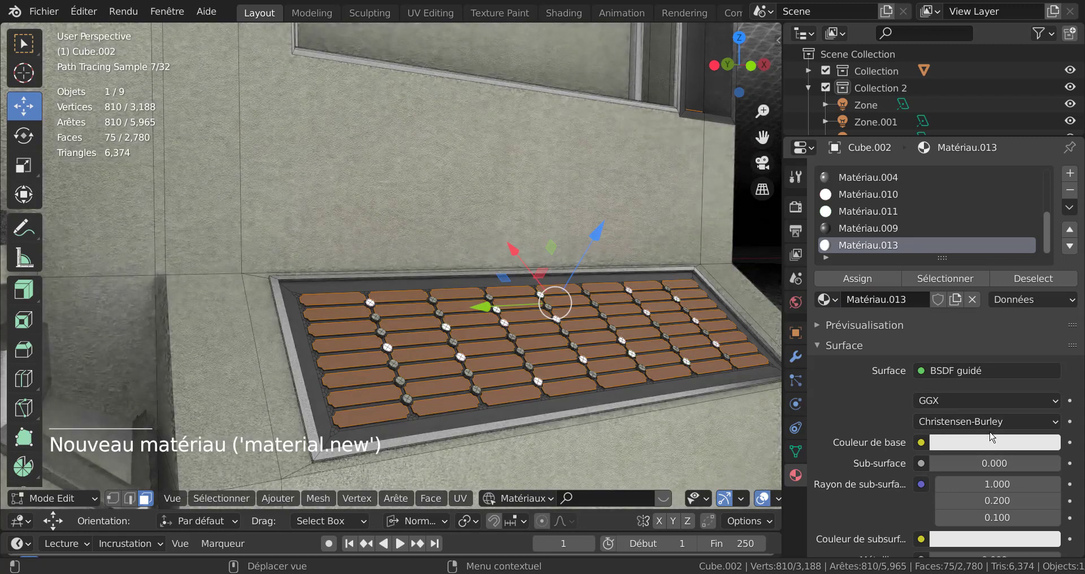
pyautogui.click(990, 439)
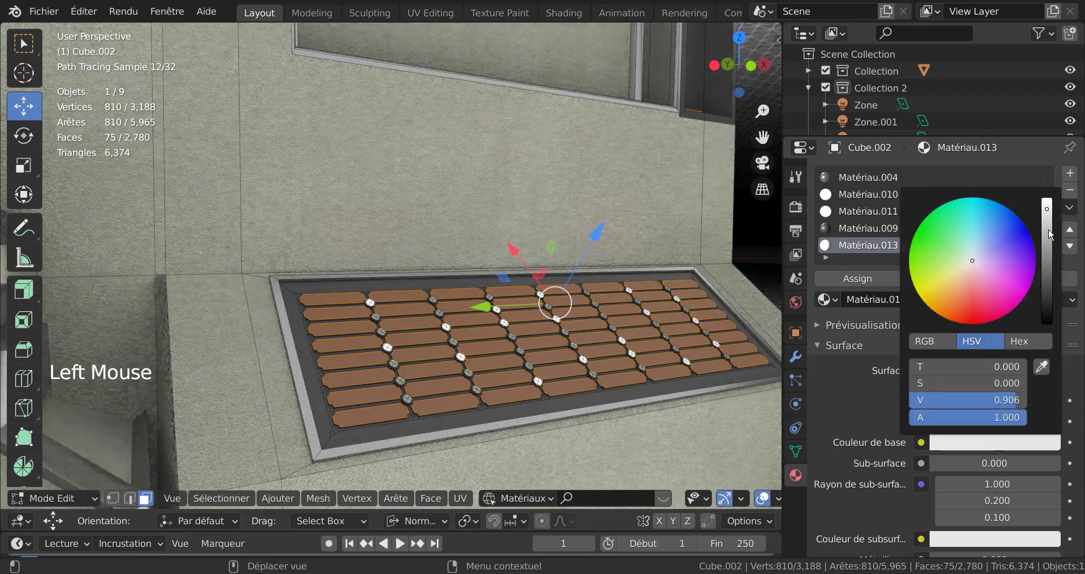
pyautogui.moveTo(1047, 209); pyautogui.dragTo(1046, 251)
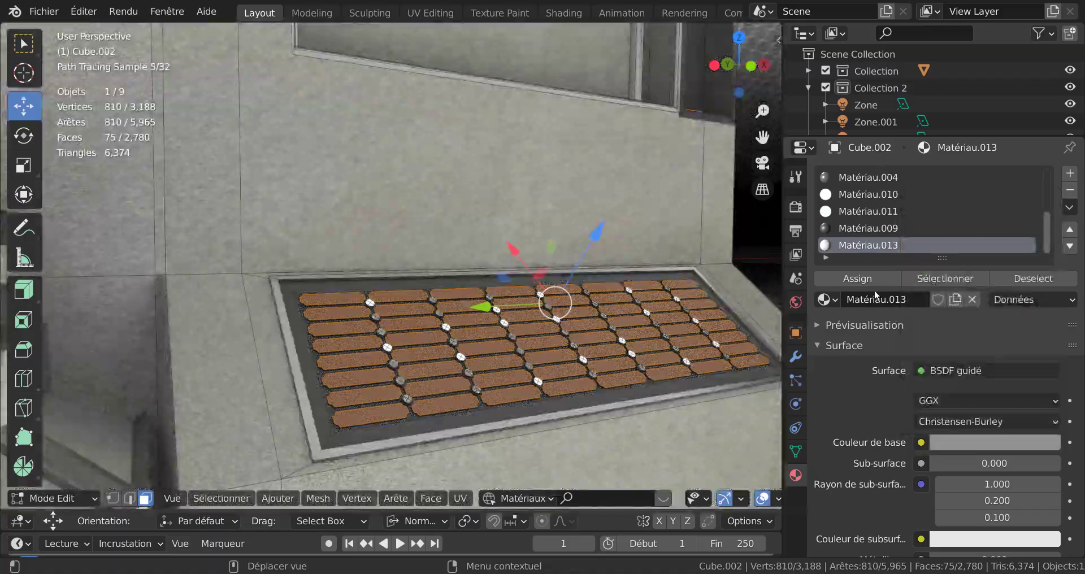
# Step: Assign the grey material to the raised plates, darken its base colour to dark grey and return to Object mode
pyautogui.click(870, 280)
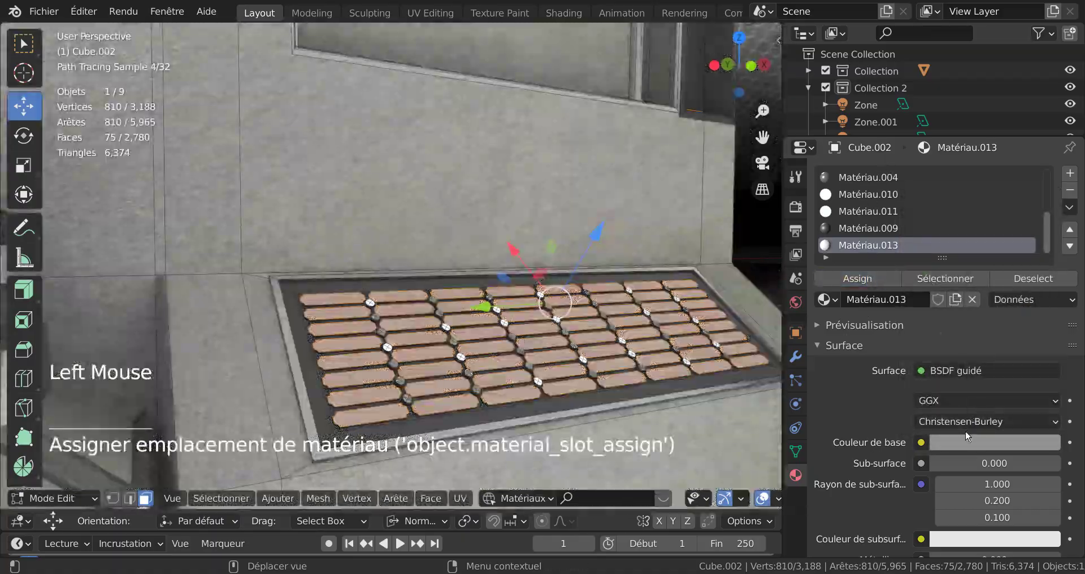
pyautogui.click(972, 449)
pyautogui.moveTo(1048, 248); pyautogui.dragTo(1047, 288)
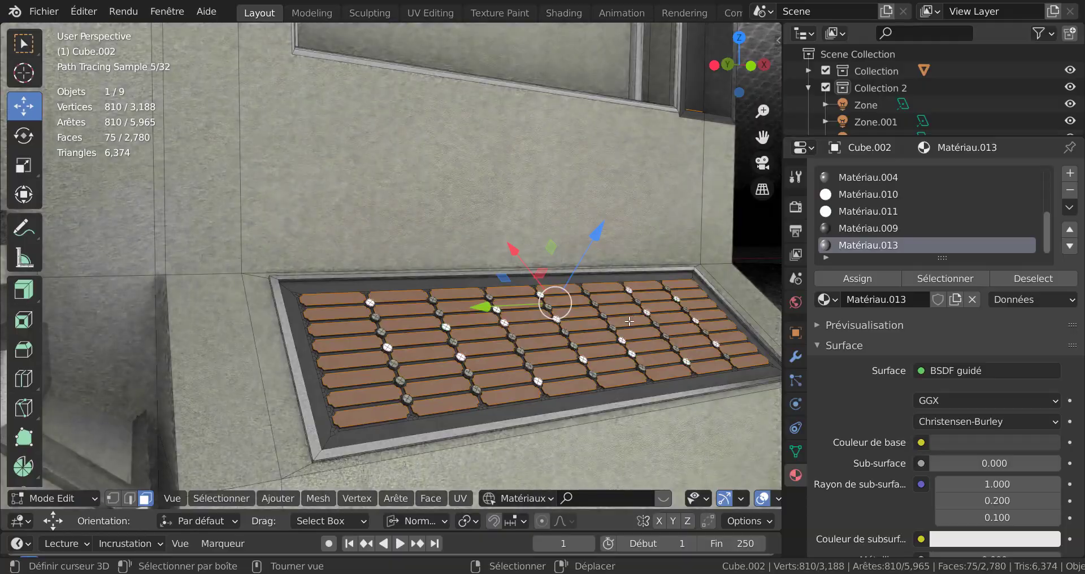
pyautogui.press('Tab')
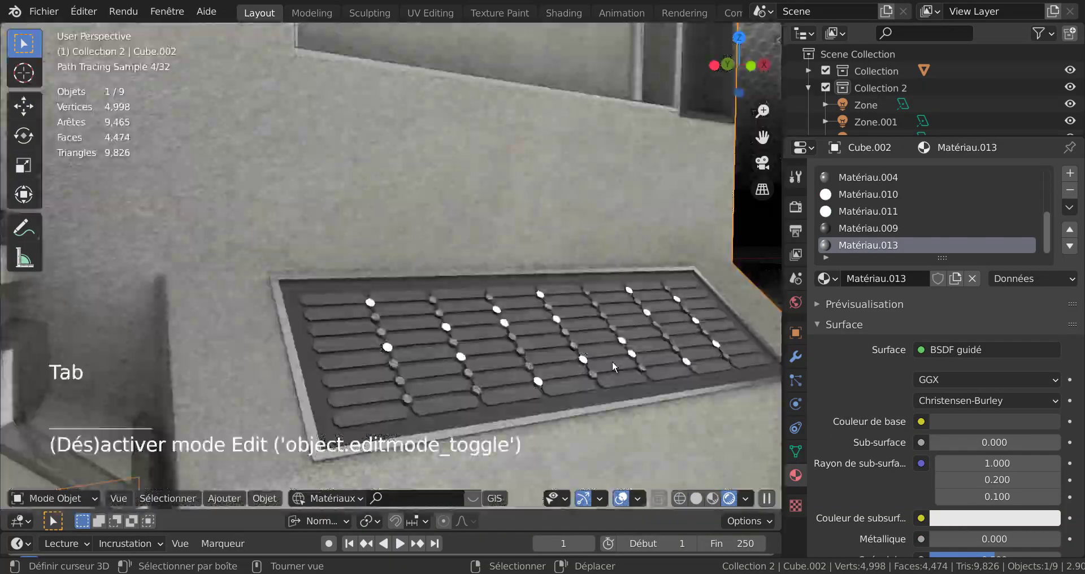
# Step: Check the dark button panel against the whole console from a distance and from several angles
pyautogui.scroll(-3, 613, 367)
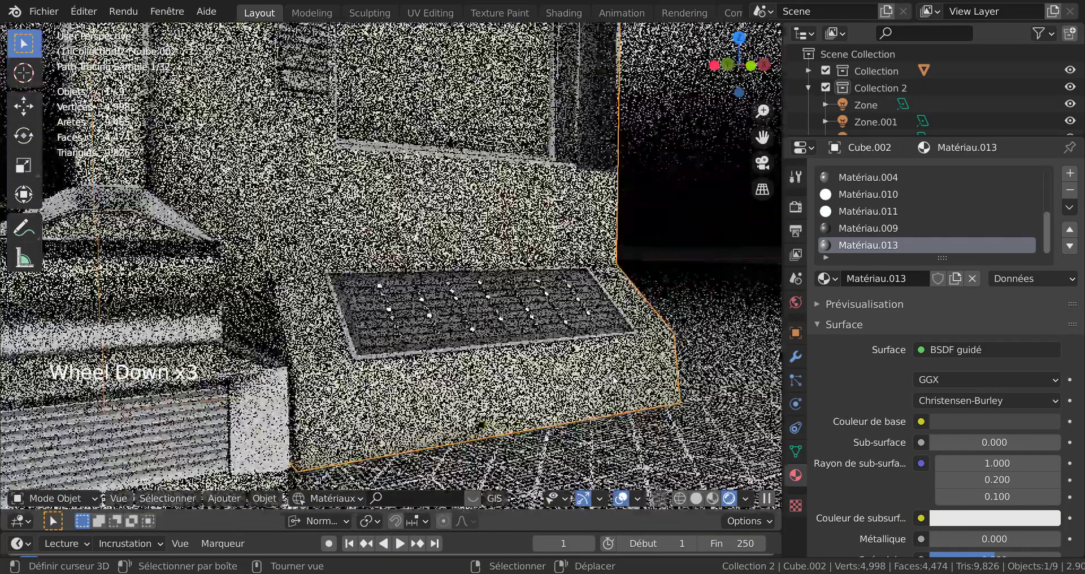
pyautogui.scroll(-1, 613, 375)
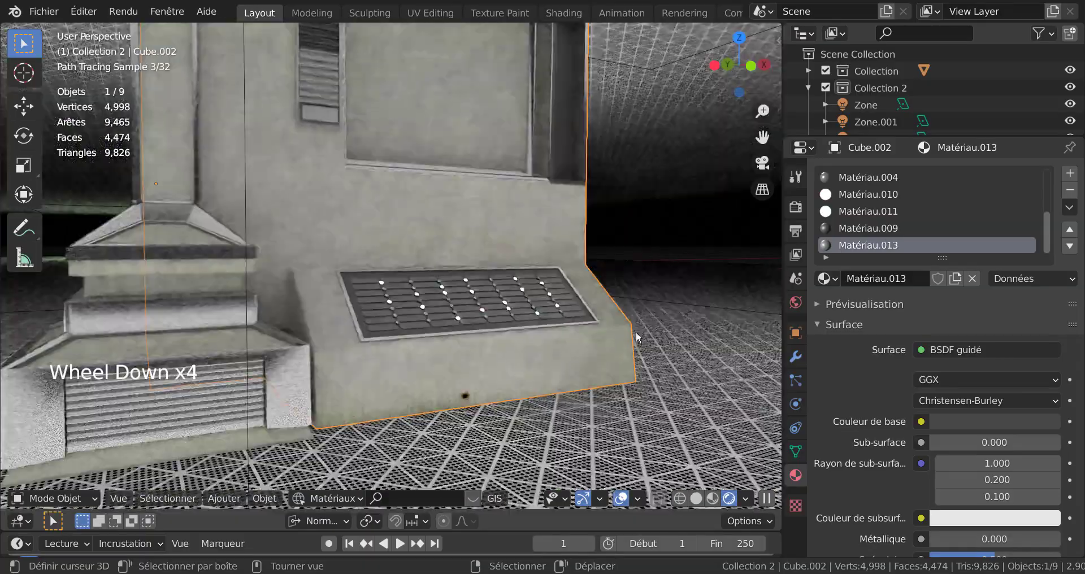
pyautogui.press('shift')
pyautogui.keyDown('shift'); pyautogui.moveTo(637, 319); pyautogui.dragTo(633, 371, button='middle'); pyautogui.keyUp('shift')
pyautogui.scroll(-1, 597, 376)
pyautogui.scroll(-2, 608, 347)
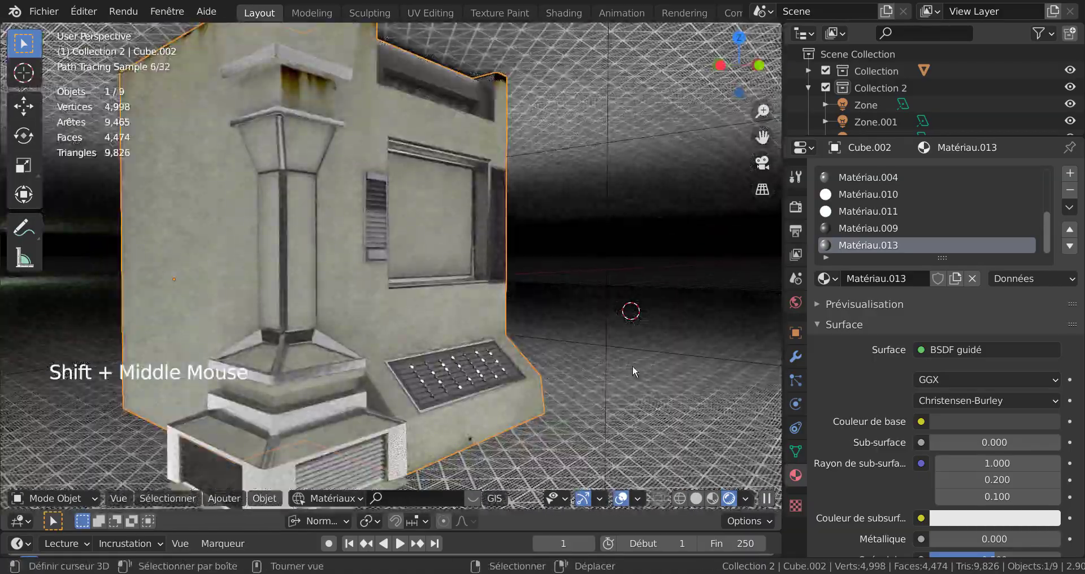
pyautogui.moveTo(504, 389); pyautogui.dragTo(571, 392, button='middle')
pyautogui.moveTo(630, 347); pyautogui.dragTo(546, 323, button='middle')
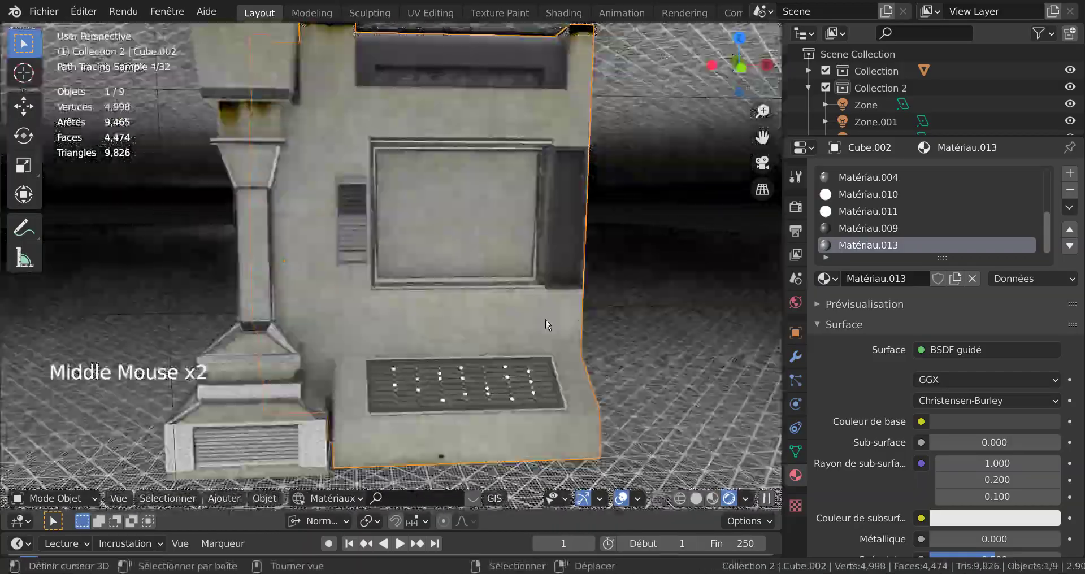
# Step: Enter Edit mode on the console, select its whole mesh and widen the 3D viewport
pyautogui.press('Tab')
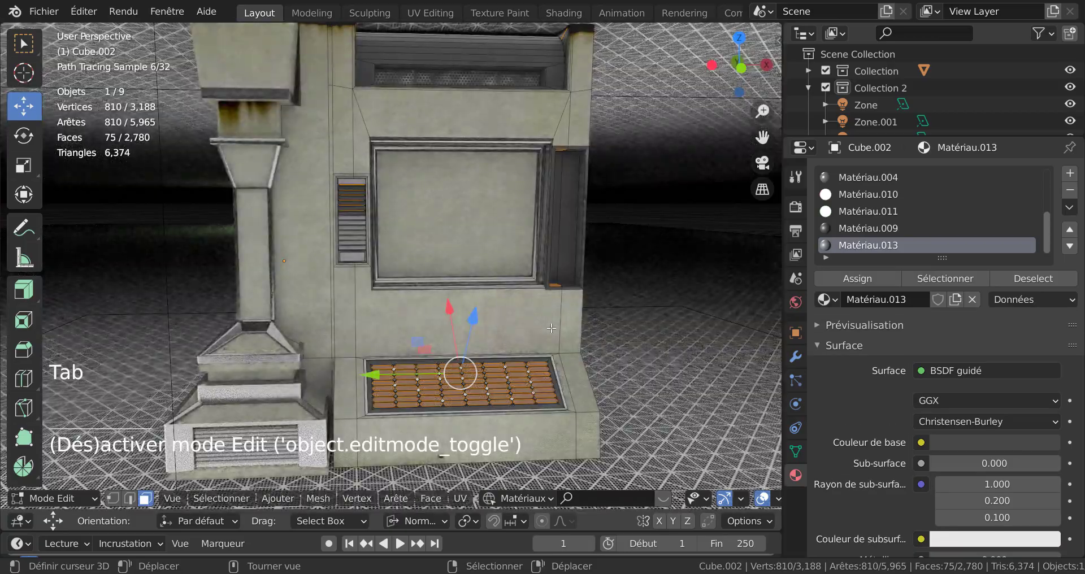
pyautogui.press('a')
pyautogui.moveTo(551, 327); pyautogui.dragTo(608, 351, button='middle')
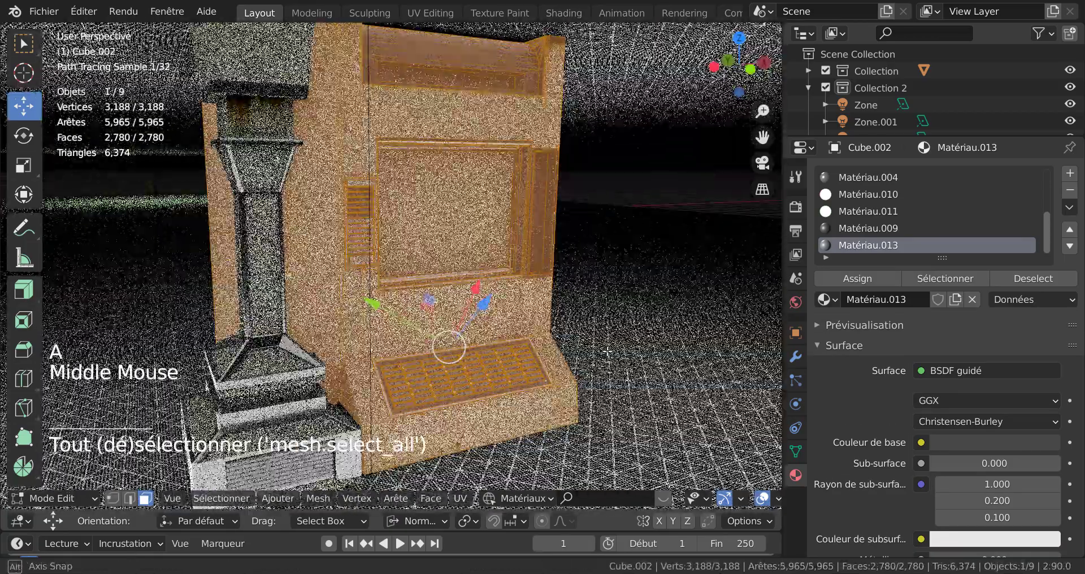
pyautogui.scroll(3, 541, 341)
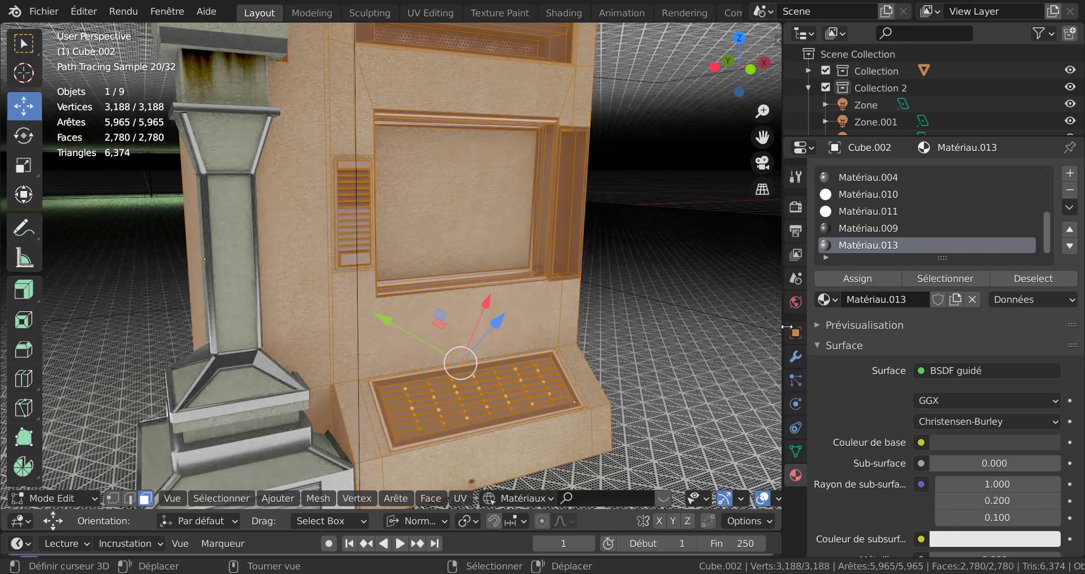
pyautogui.moveTo(787, 327); pyautogui.dragTo(940, 310)
pyautogui.scroll(-2, 951, 568)
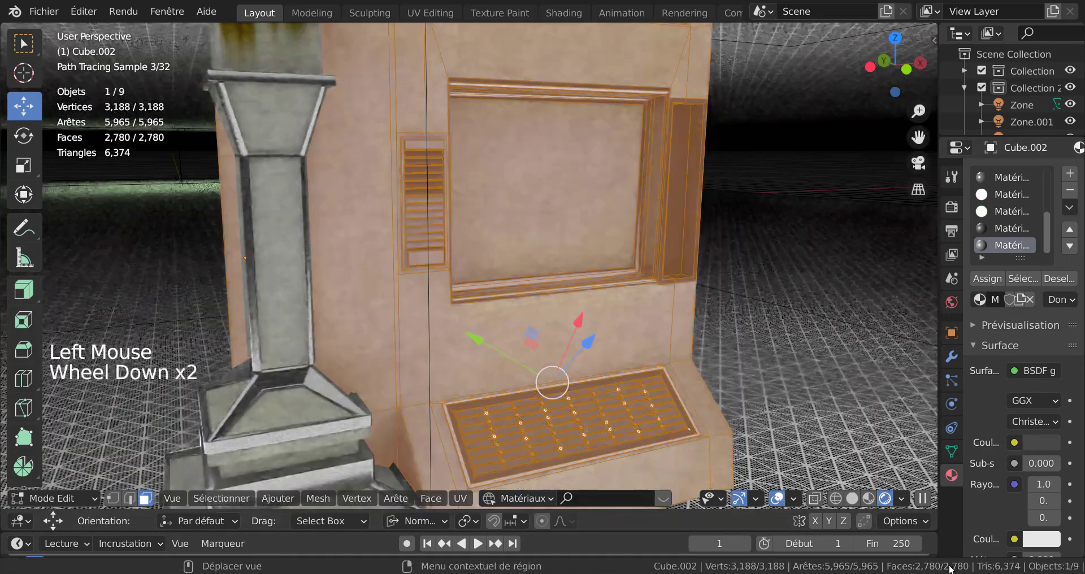
pyautogui.scroll(-8, 951, 568)
pyautogui.scroll(1, 952, 568)
pyautogui.scroll(-3, 951, 568)
pyautogui.scroll(2, 952, 568)
pyautogui.scroll(-7, 951, 568)
pyautogui.scroll(7, 951, 568)
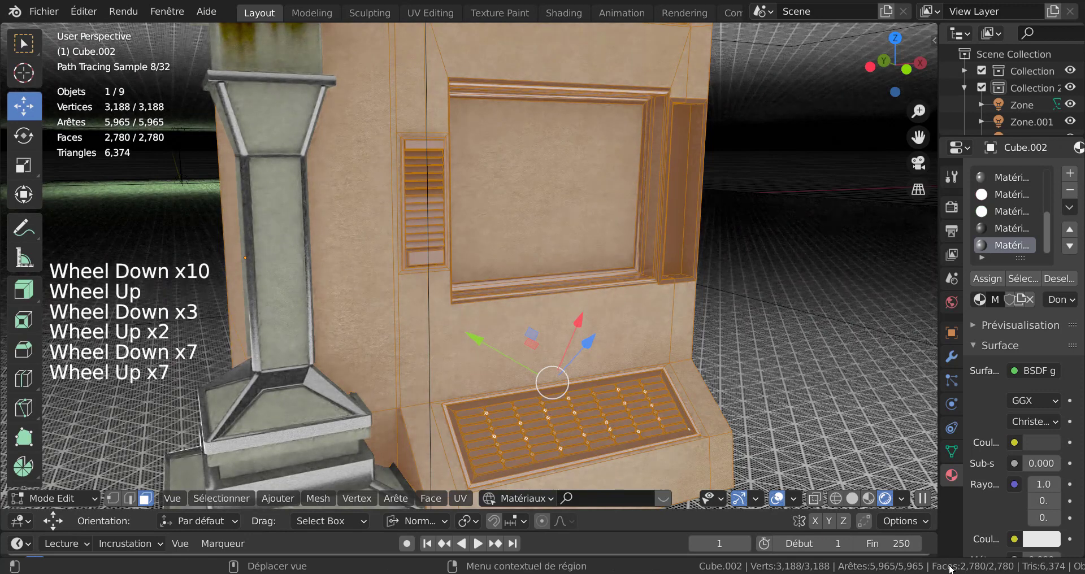
pyautogui.scroll(-7, 951, 568)
pyautogui.scroll(7, 951, 568)
pyautogui.scroll(-13, 951, 568)
pyautogui.scroll(9, 951, 568)
pyautogui.scroll(12, 951, 568)
pyautogui.scroll(-10, 951, 568)
pyautogui.scroll(-7, 951, 568)
pyautogui.scroll(10, 951, 568)
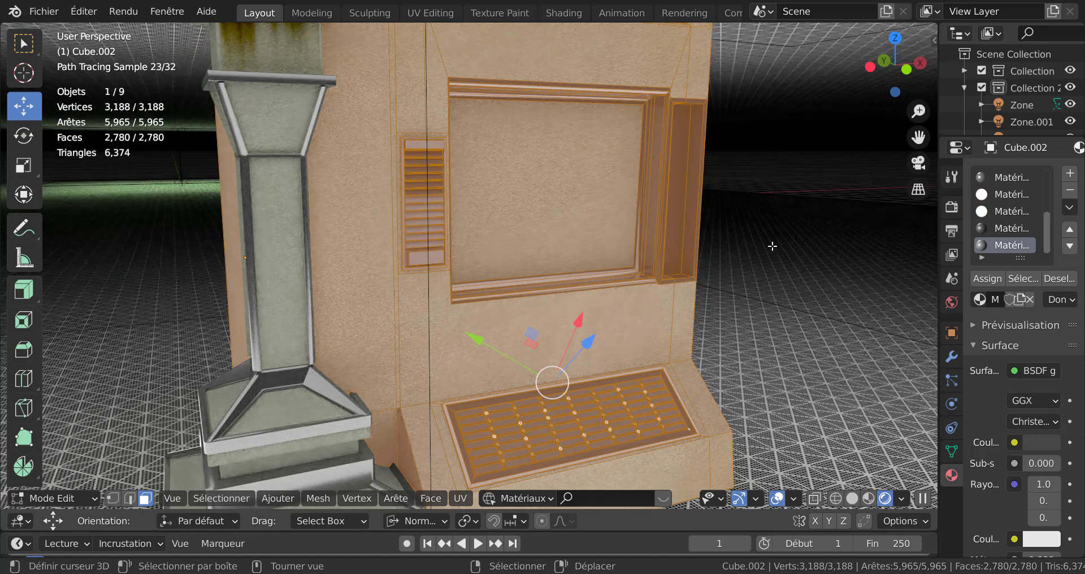
# Step: Merge the console's vertices by distance with a merge distance of 0.0001 m
pyautogui.press('q')
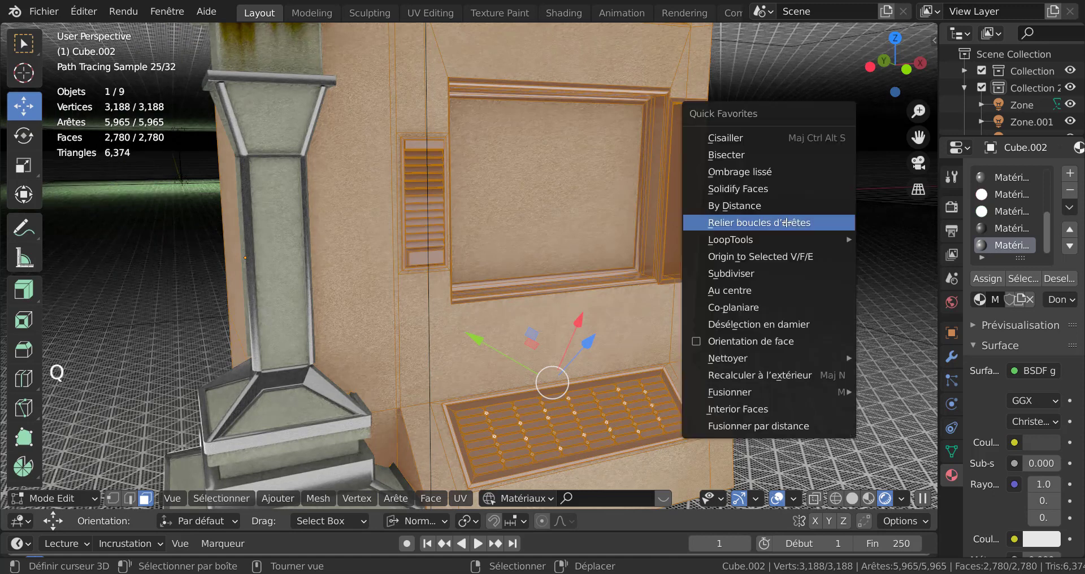
pyautogui.click(760, 428)
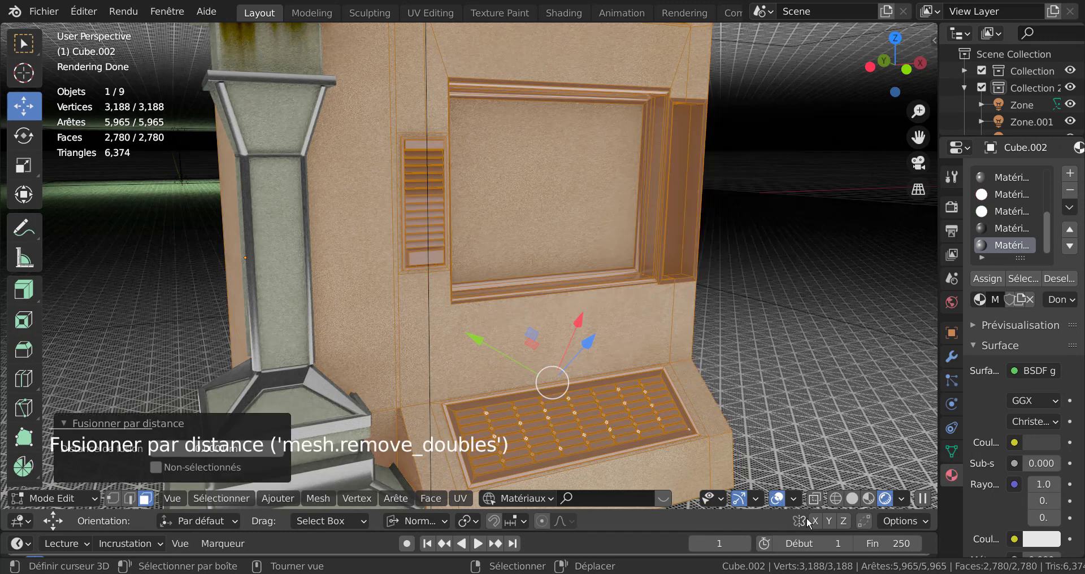
pyautogui.scroll(-15, 838, 567)
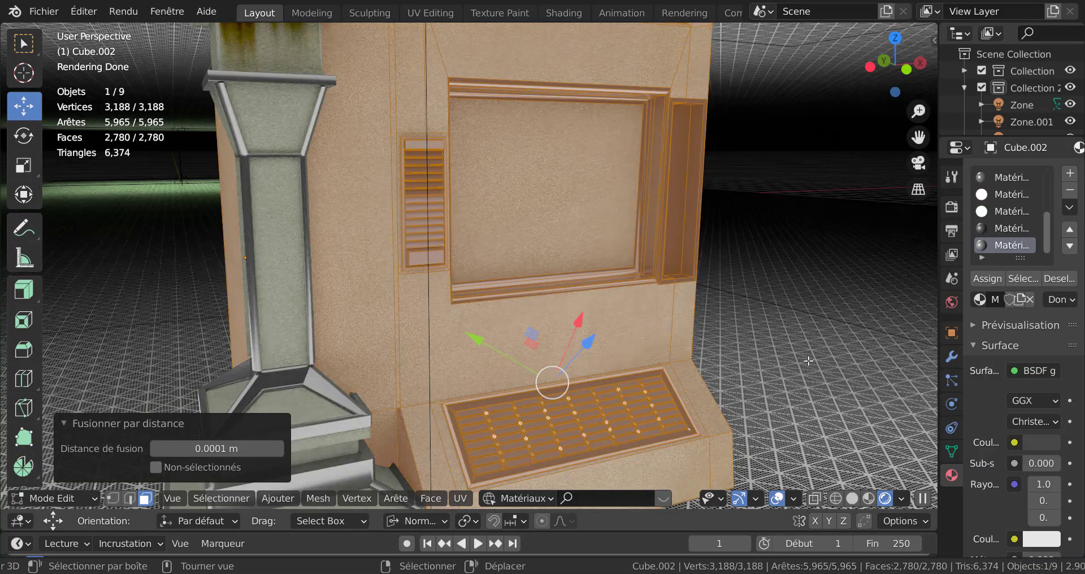
# Step: Return to Object mode and inspect the whole console from several angles
pyautogui.scroll(-3, 808, 360)
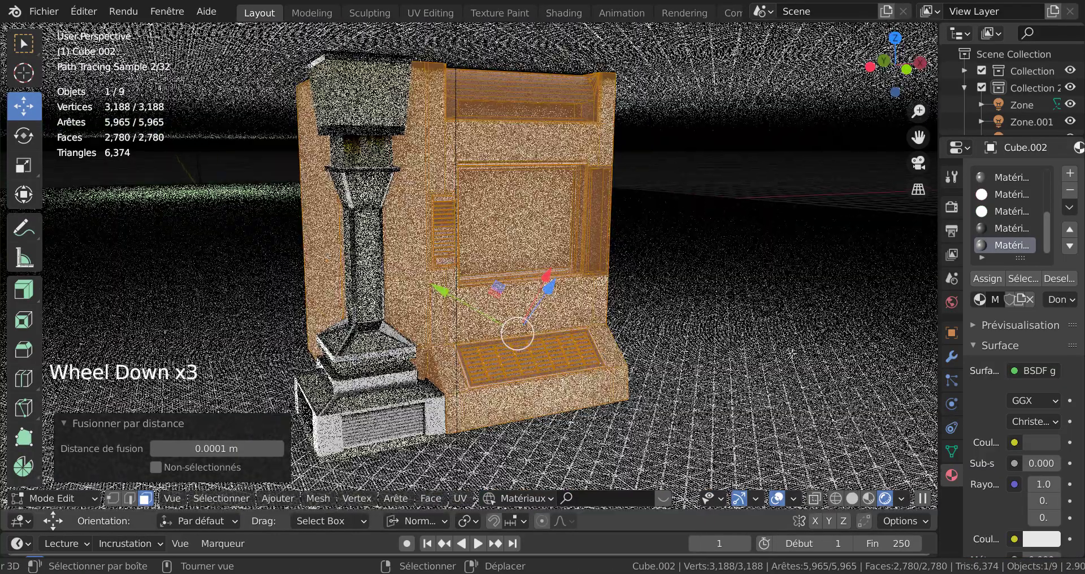
pyautogui.moveTo(792, 354); pyautogui.dragTo(763, 356, button='middle')
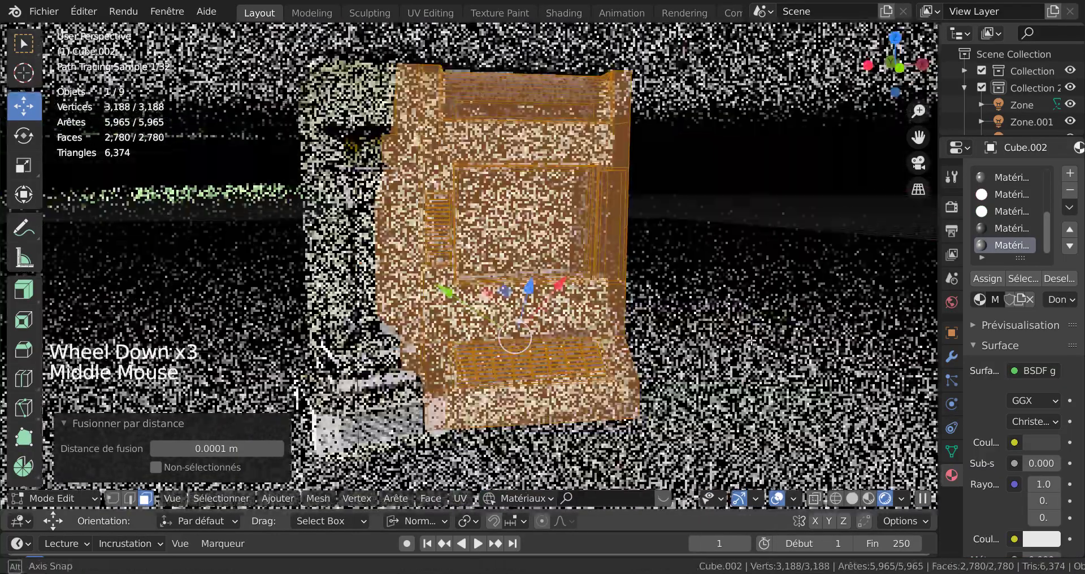
pyautogui.press('Tab')
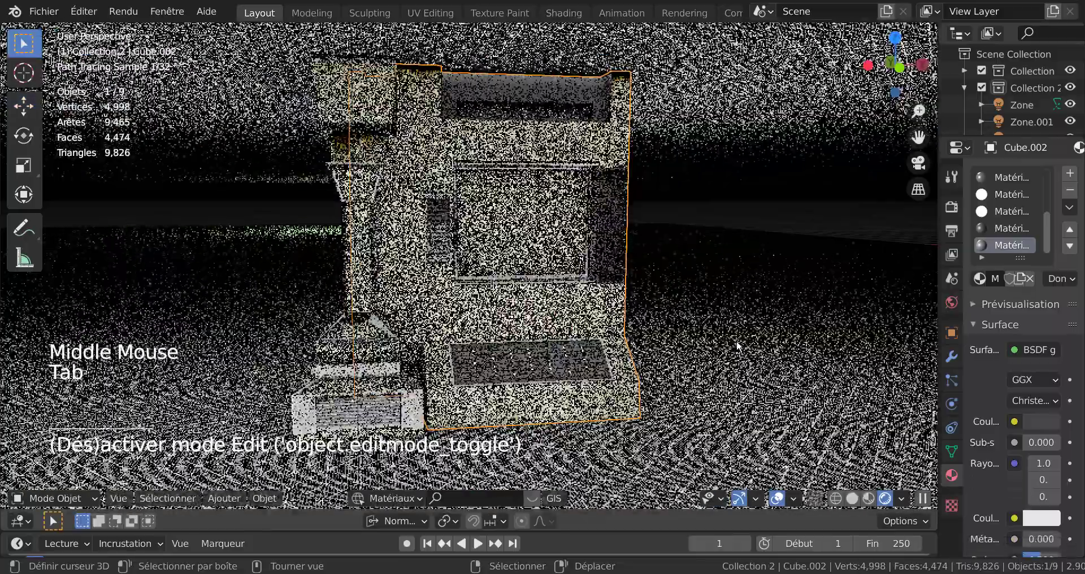
pyautogui.moveTo(729, 346); pyautogui.dragTo(636, 346, button='middle')
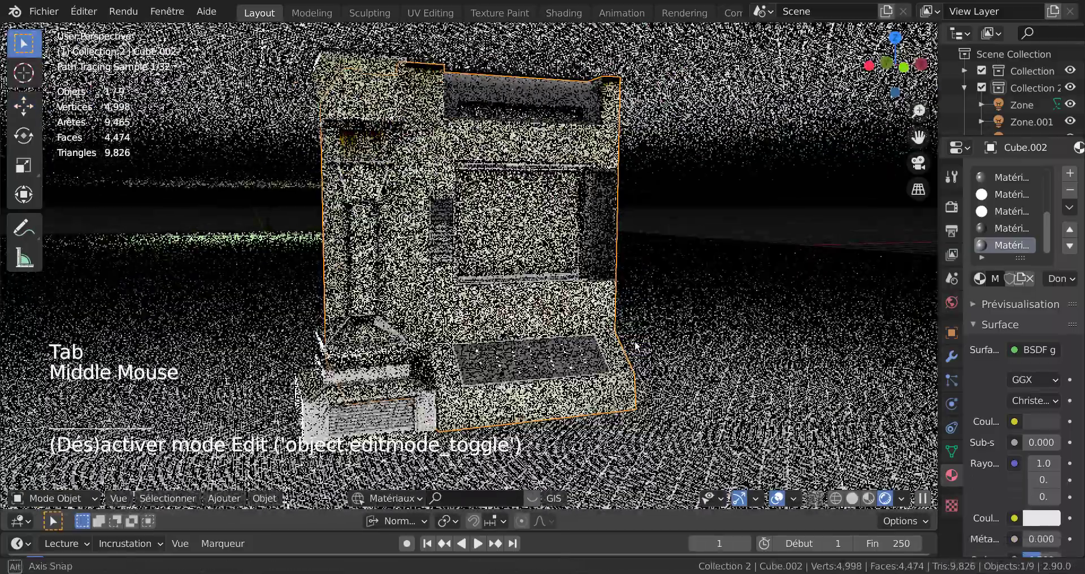
pyautogui.moveTo(562, 385); pyautogui.dragTo(639, 385, button='middle')
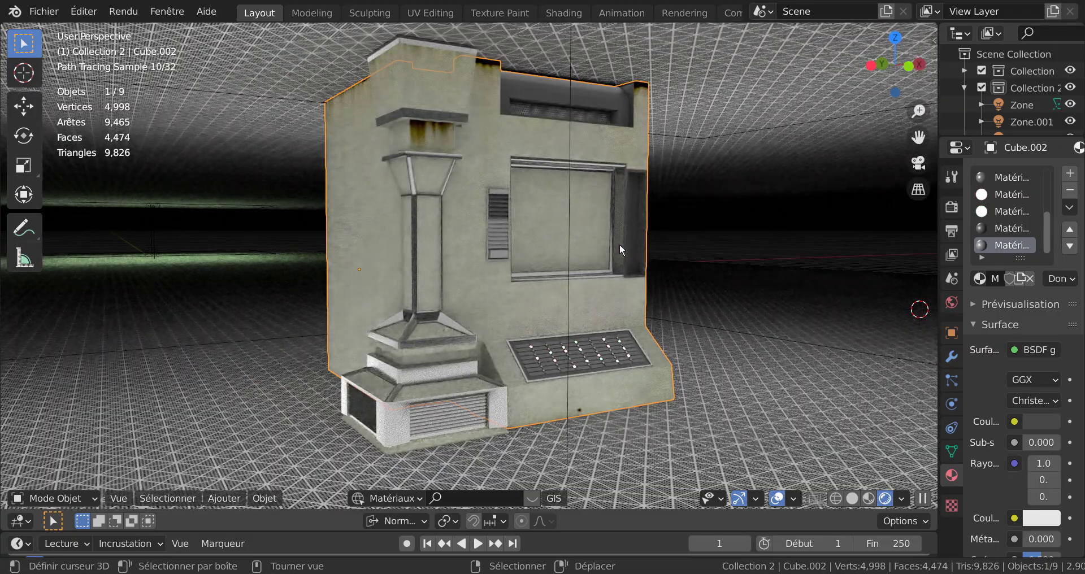
pyautogui.keyDown('shift'); pyautogui.moveTo(677, 320); pyautogui.dragTo(578, 334, button='middle'); pyautogui.keyUp('shift')
pyautogui.scroll(2, 584, 263)
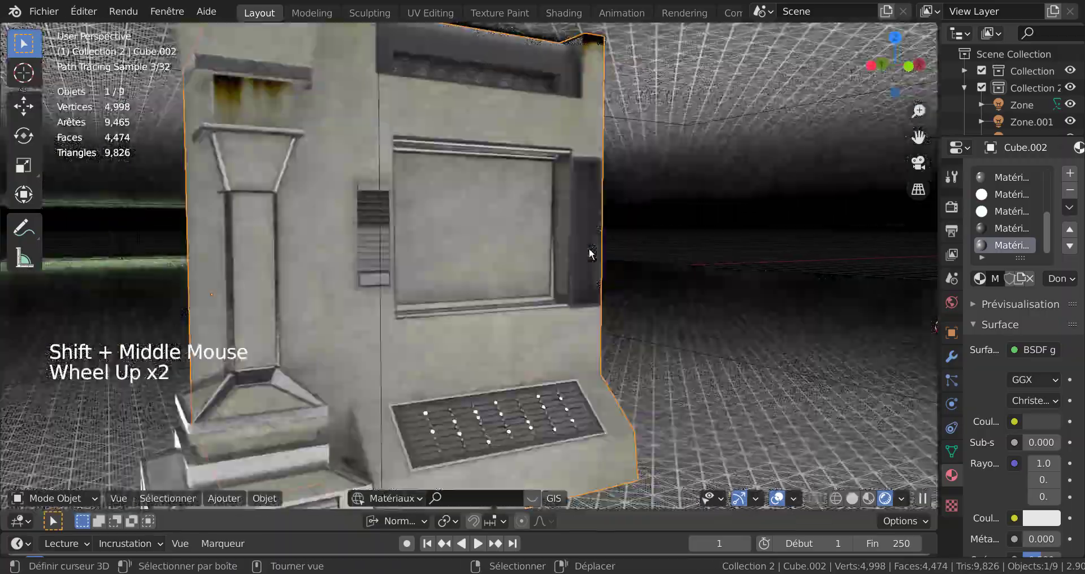
# Step: In Edit mode, select the tall narrow inner face of the recess beside the window frame and grow the selection twice
pyautogui.rightClick(589, 252)
pyautogui.press('Tab')
pyautogui.scroll(1, 593, 256)
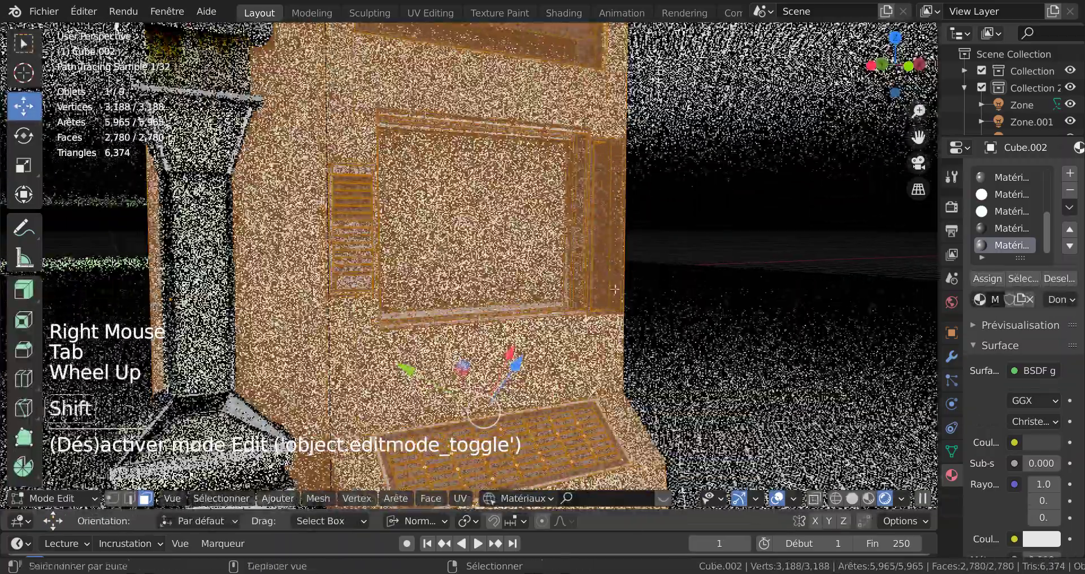
pyautogui.keyDown('shift'); pyautogui.moveTo(592, 256); pyautogui.dragTo(561, 302, button='middle'); pyautogui.keyUp('shift')
pyautogui.rightClick(568, 243)
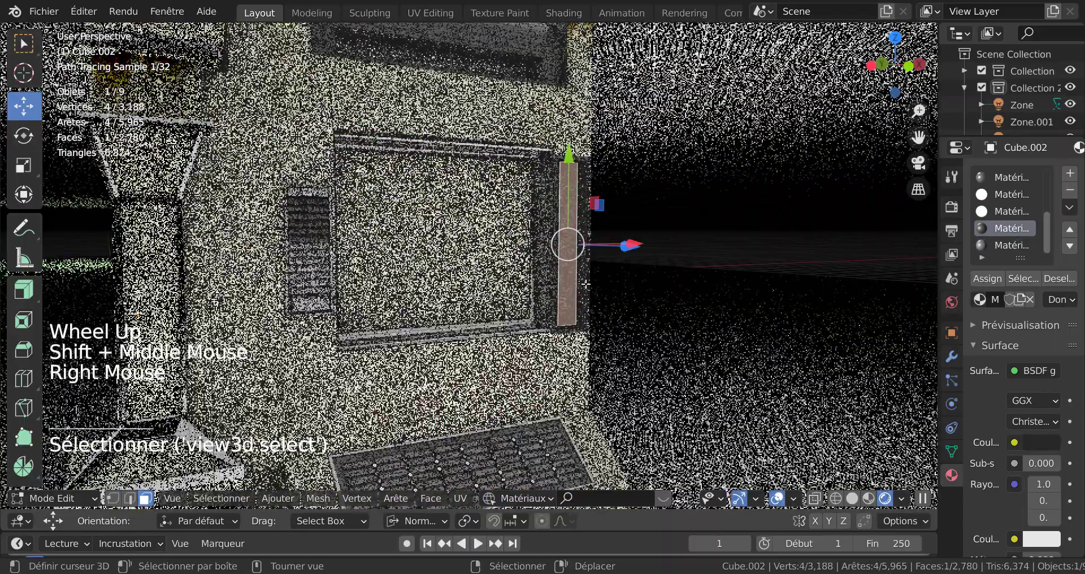
pyautogui.scroll(2, 668, 315)
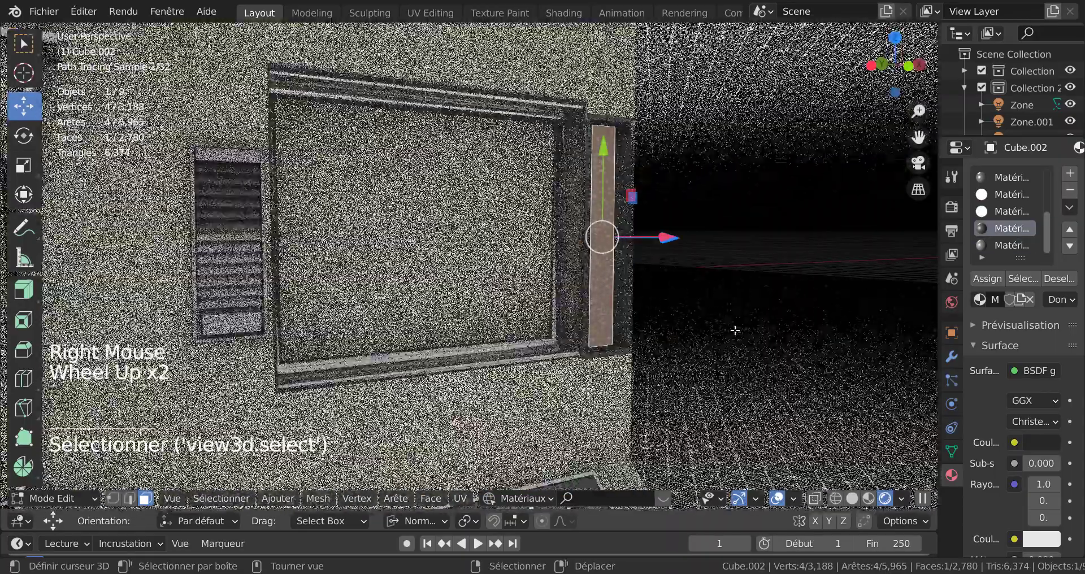
pyautogui.press('ctrl+KP_Add')
pyautogui.press('ctrl+KP_Add')
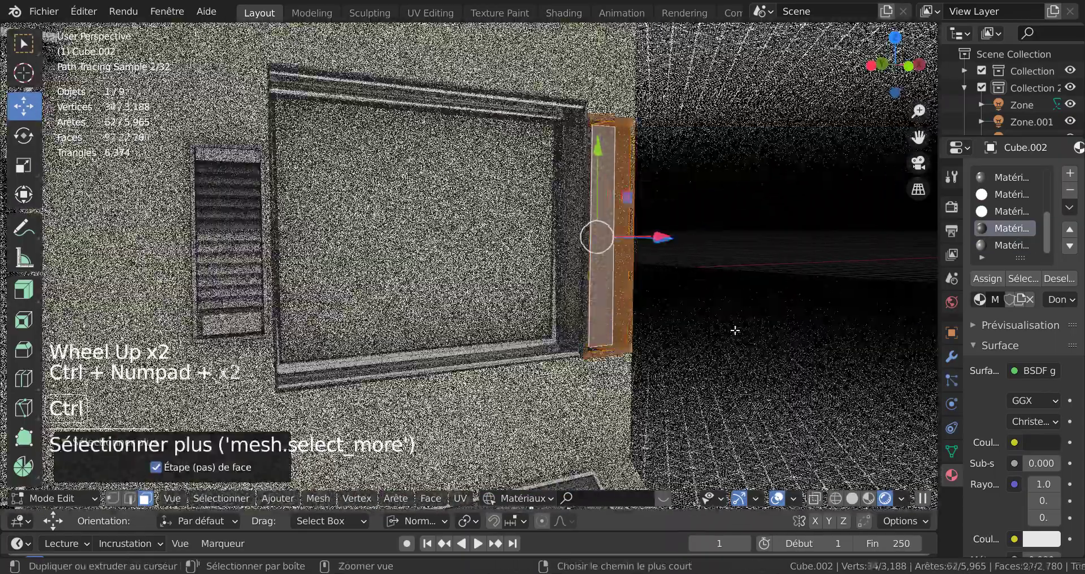
# Step: Add a face of the window frame's lower trim to the selection, assign its material Matériau.004 to all selected faces and return to Object mode
pyautogui.press('shift')
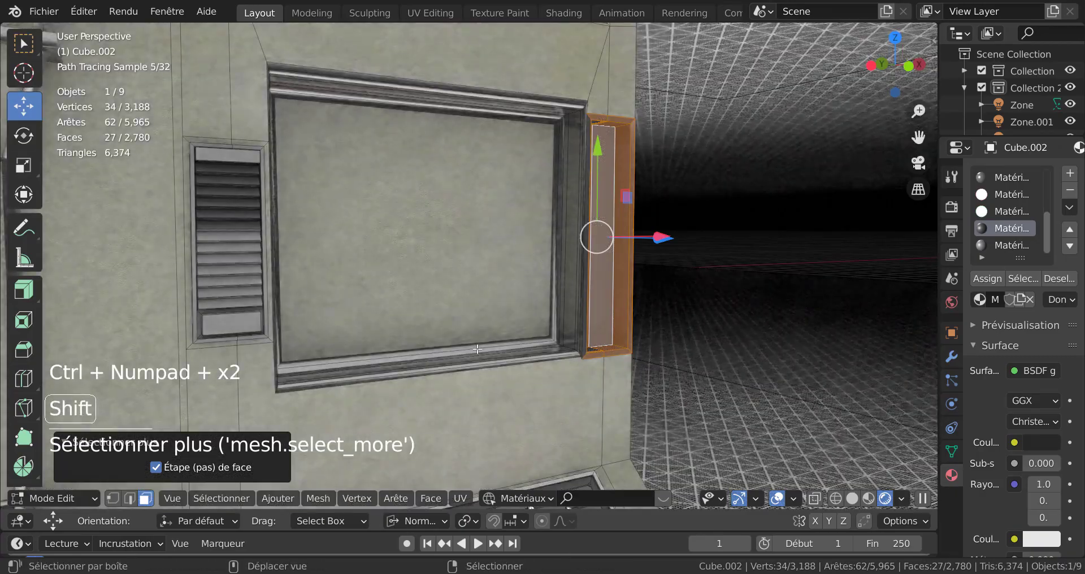
pyautogui.keyDown('shift'); pyautogui.rightClick(594, 255); pyautogui.keyUp('shift')
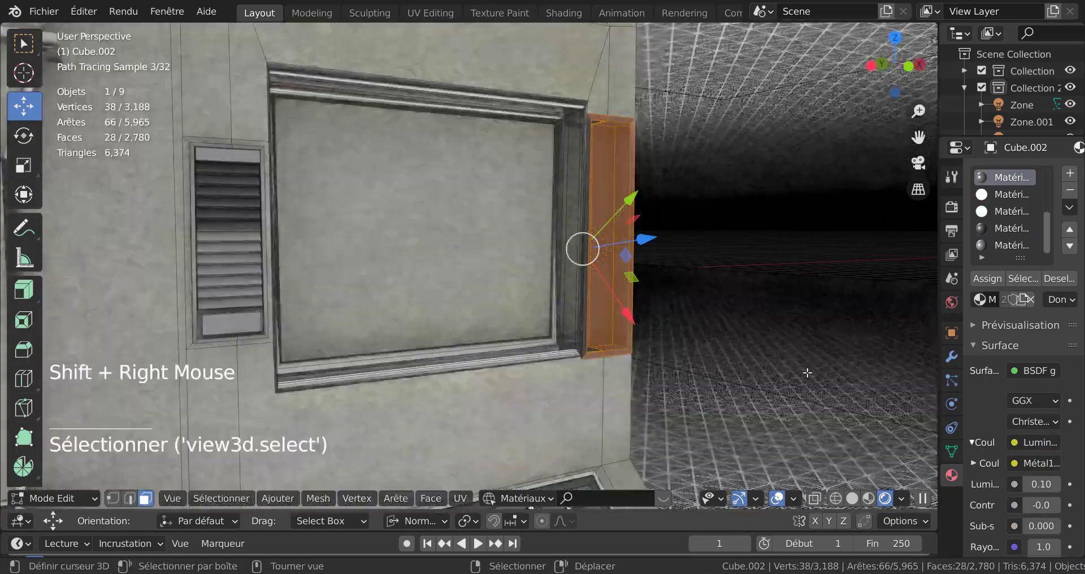
pyautogui.click(999, 276)
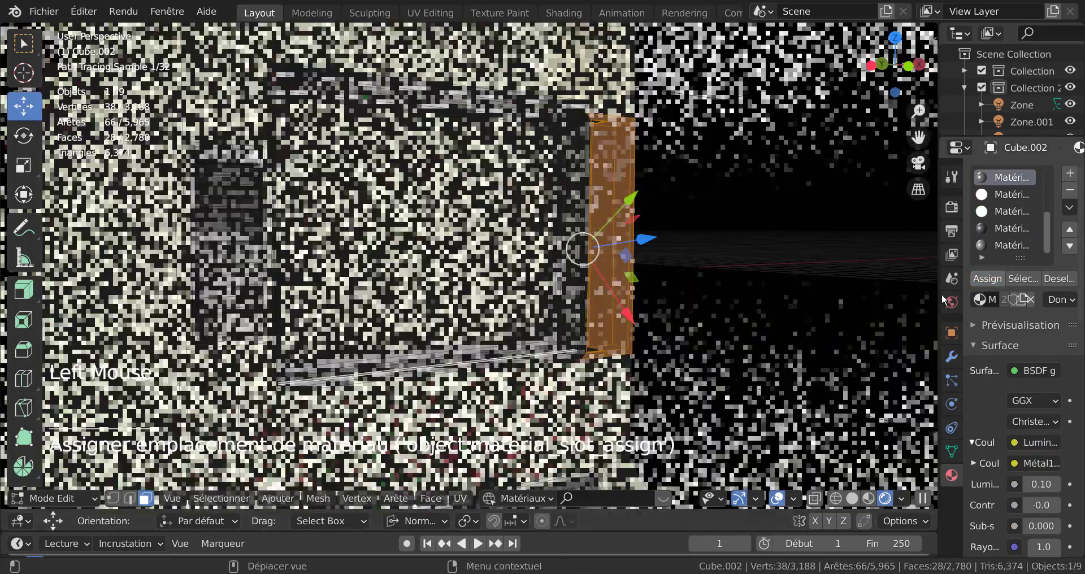
pyautogui.press('Tab')
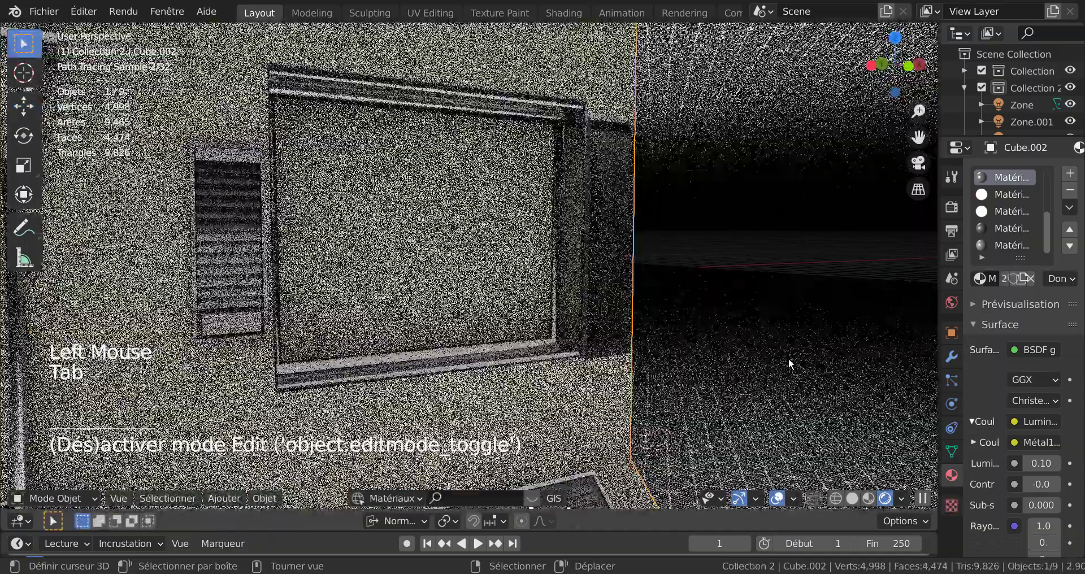
# Step: Examine the recess with its new material up close and as part of the whole console
pyautogui.scroll(-1, 736, 389)
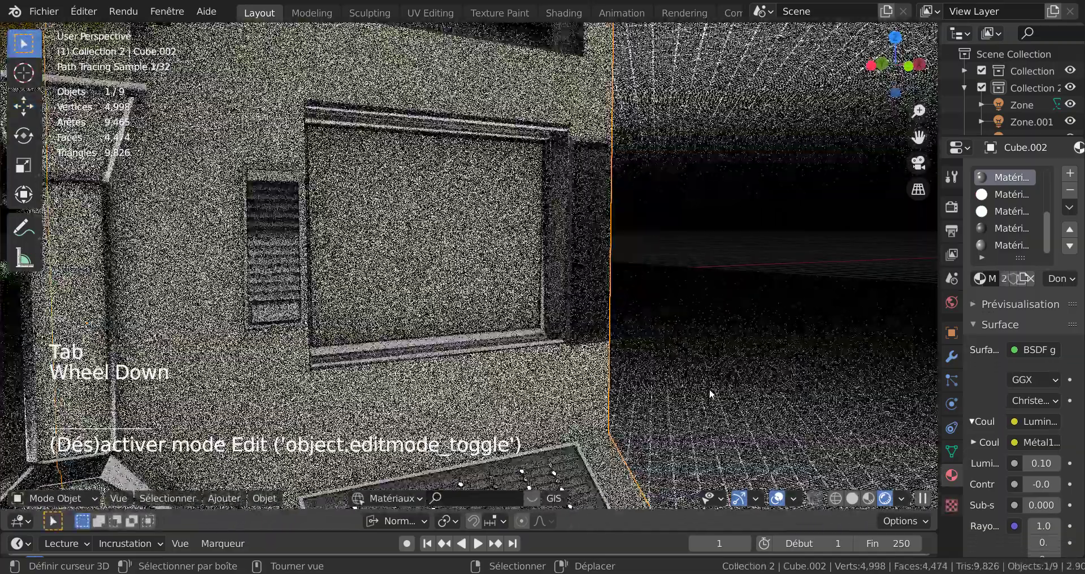
pyautogui.moveTo(736, 388); pyautogui.dragTo(712, 371, button='middle')
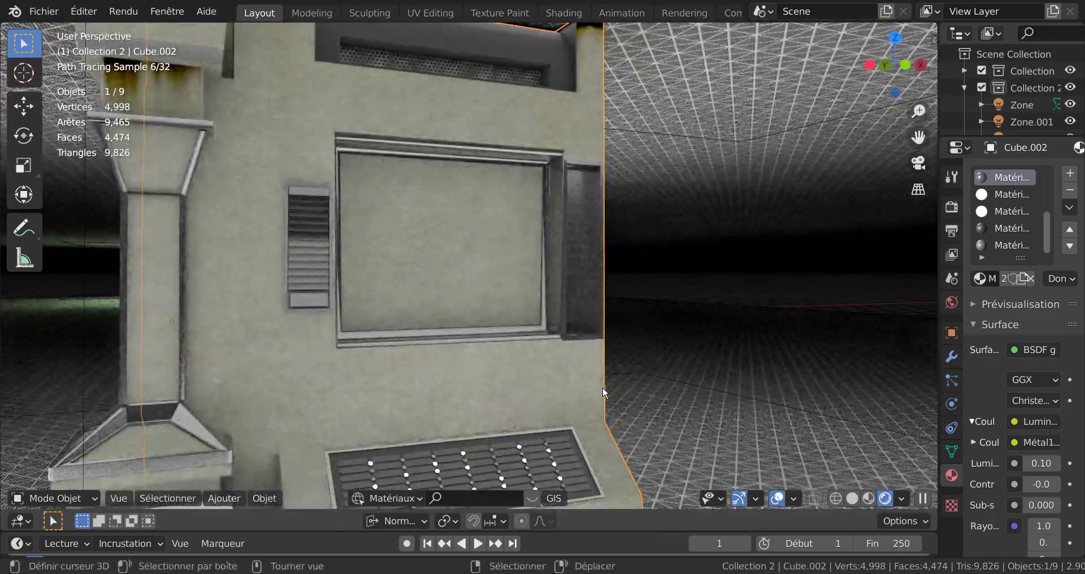
pyautogui.keyDown('shift'); pyautogui.moveTo(603, 390); pyautogui.dragTo(621, 396, button='middle'); pyautogui.keyUp('shift')
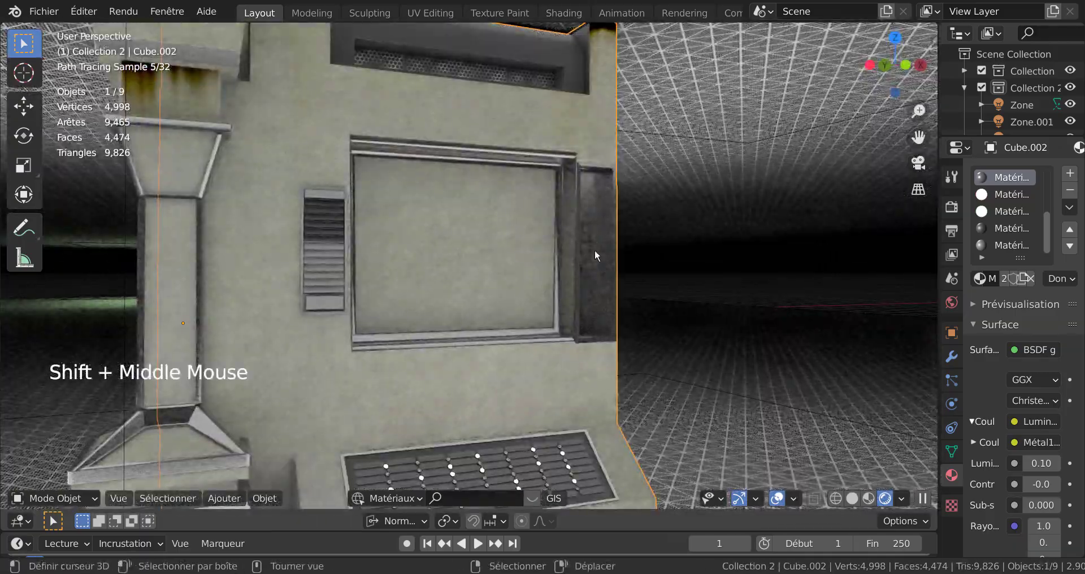
pyautogui.scroll(-2, 662, 316)
pyautogui.moveTo(662, 316); pyautogui.dragTo(732, 324, button='middle')
pyautogui.scroll(-1, 723, 328)
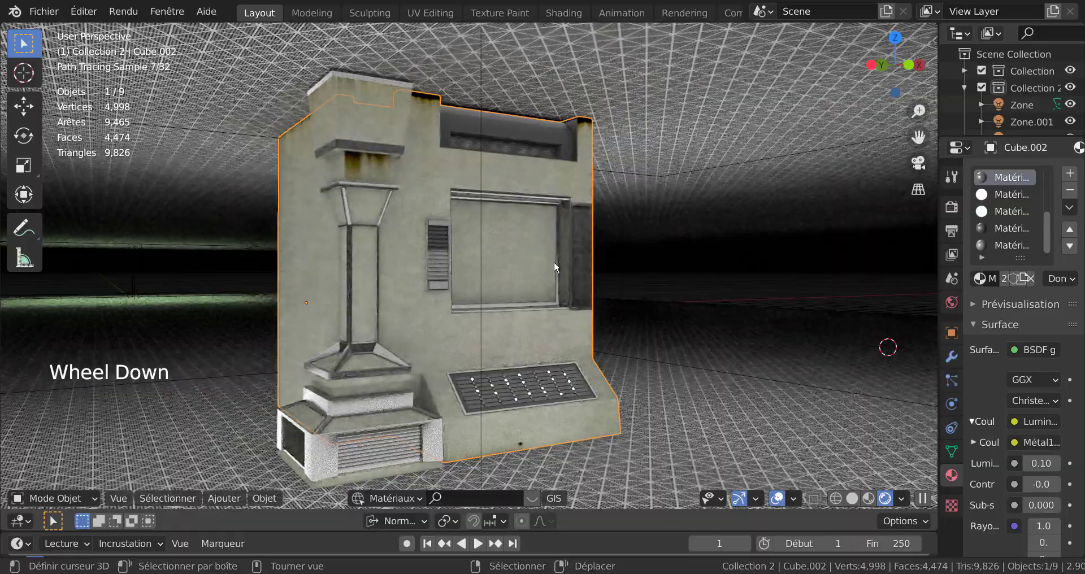
# Step: Select the console and enter Edit mode close to the louvred vent beside the window frame
pyautogui.scroll(2, 443, 332)
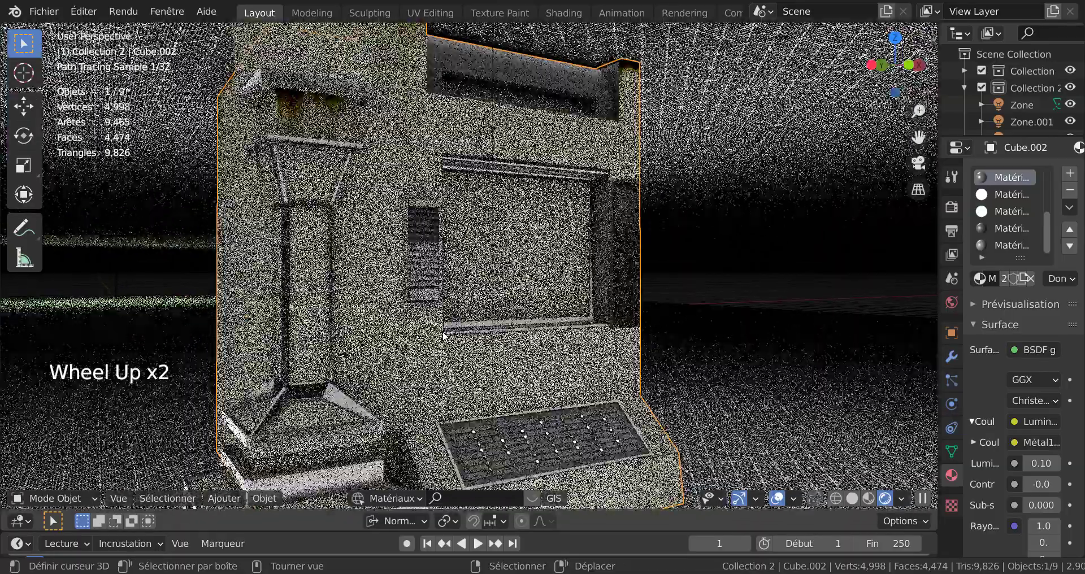
pyautogui.scroll(1, 443, 339)
pyautogui.moveTo(443, 341); pyautogui.dragTo(444, 352, button='middle')
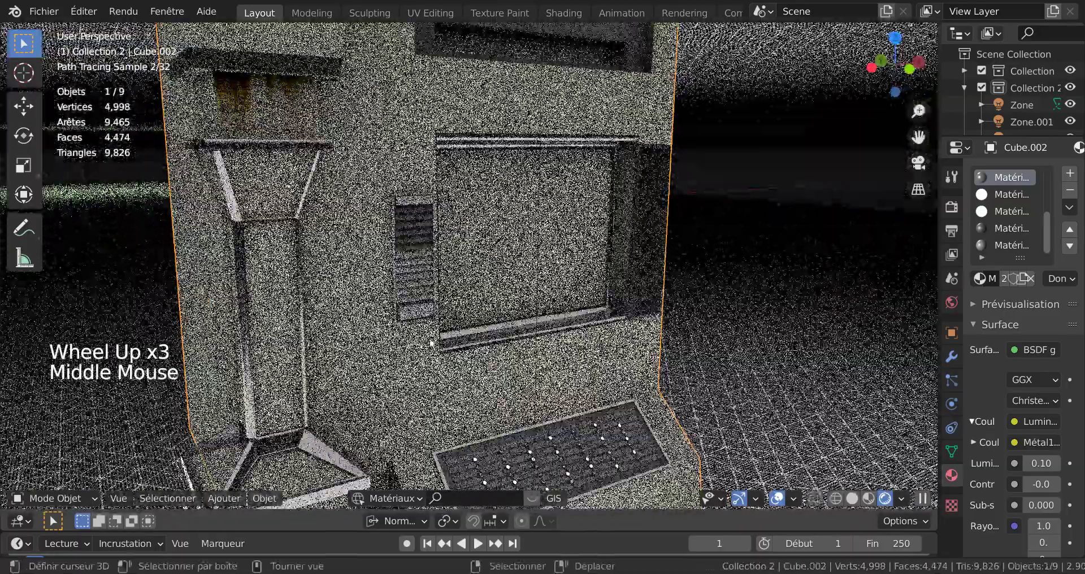
pyautogui.scroll(3, 372, 223)
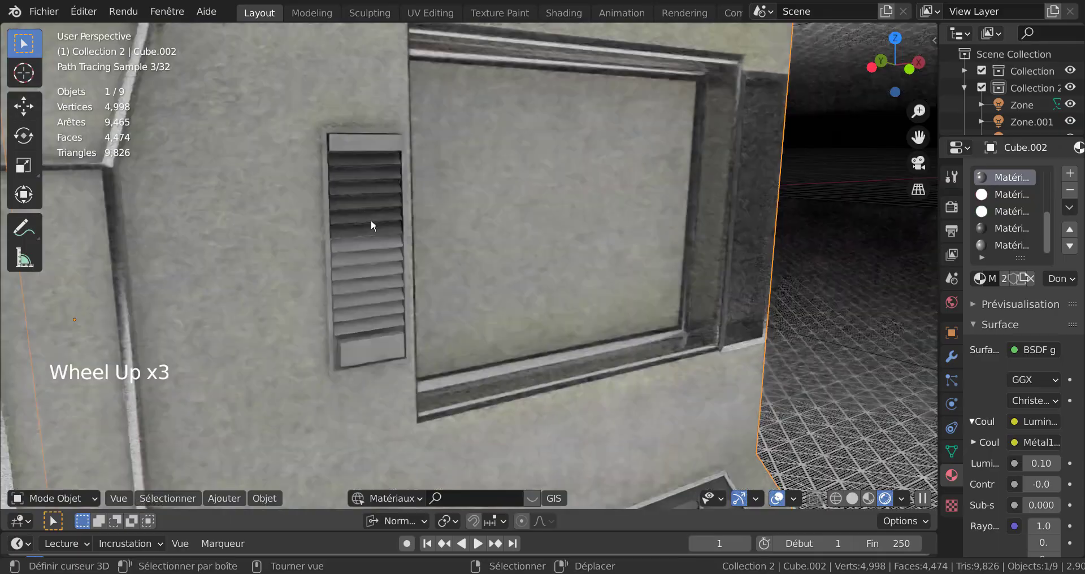
pyautogui.rightClick(371, 221)
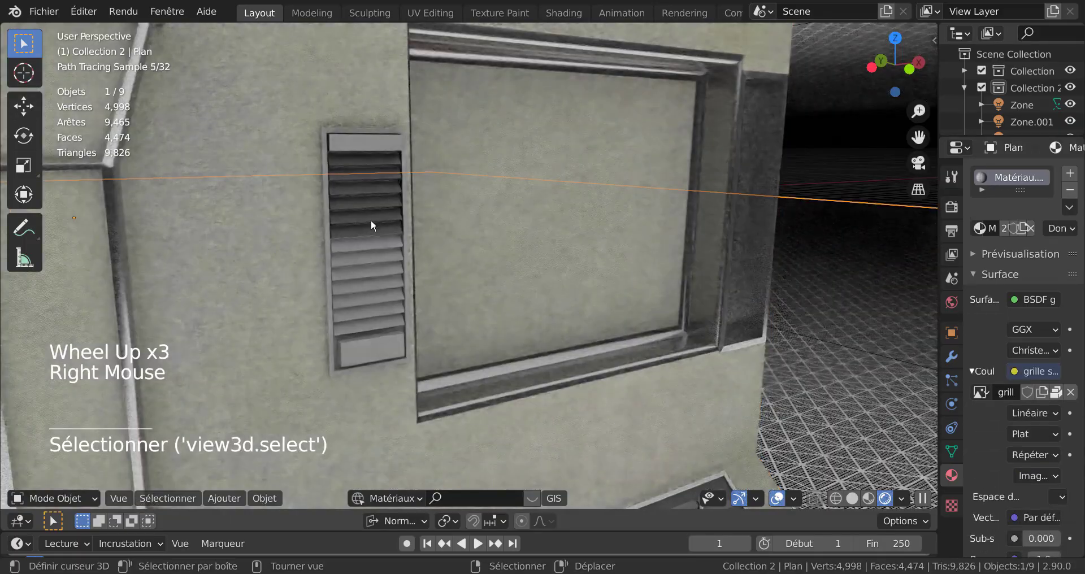
pyautogui.rightClick(350, 169)
pyautogui.press('Tab')
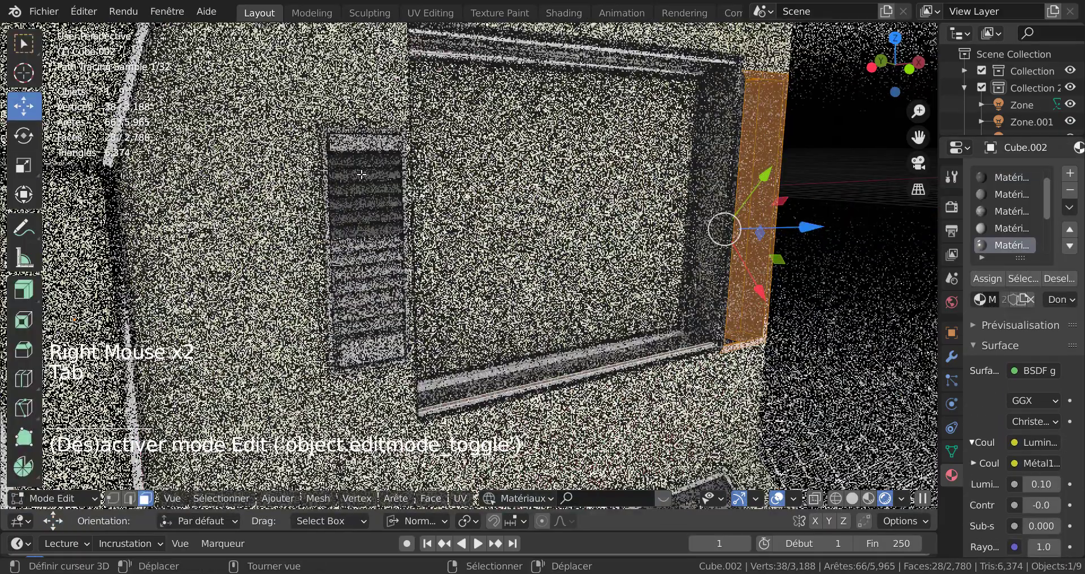
# Step: Select one of the louvred vent's dark upper slats and extend the selection to all faces sharing its material
pyautogui.rightClick(350, 170)
pyautogui.scroll(1, 362, 223)
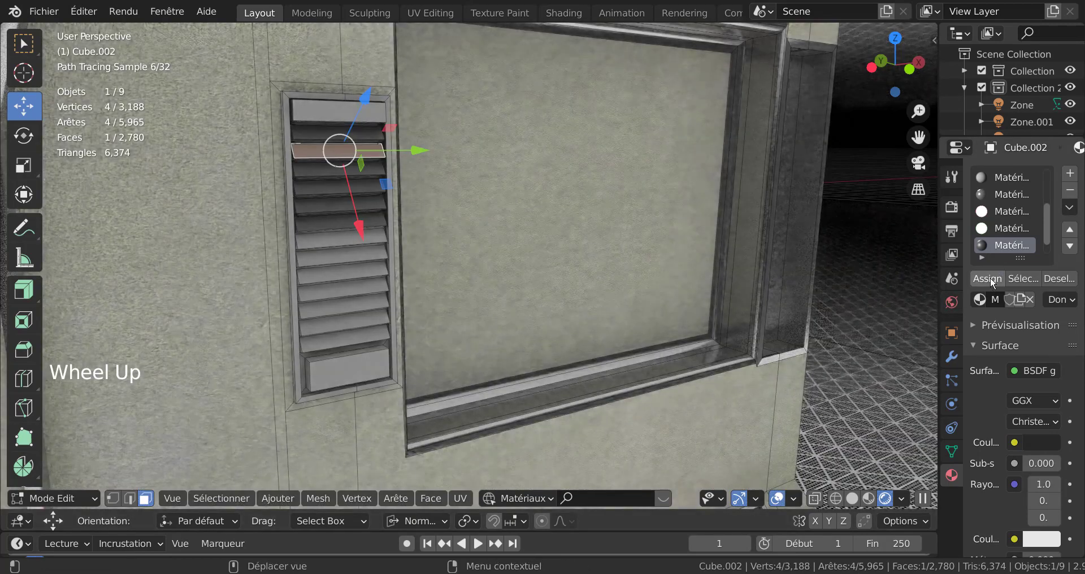
pyautogui.click(1023, 279)
pyautogui.scroll(-2, 773, 257)
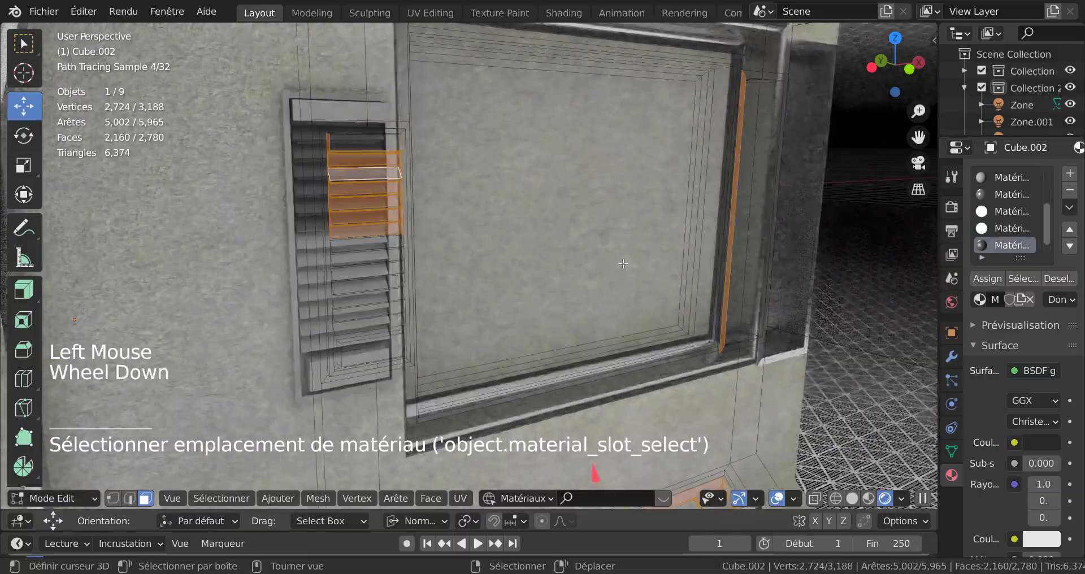
pyautogui.scroll(2, 430, 260)
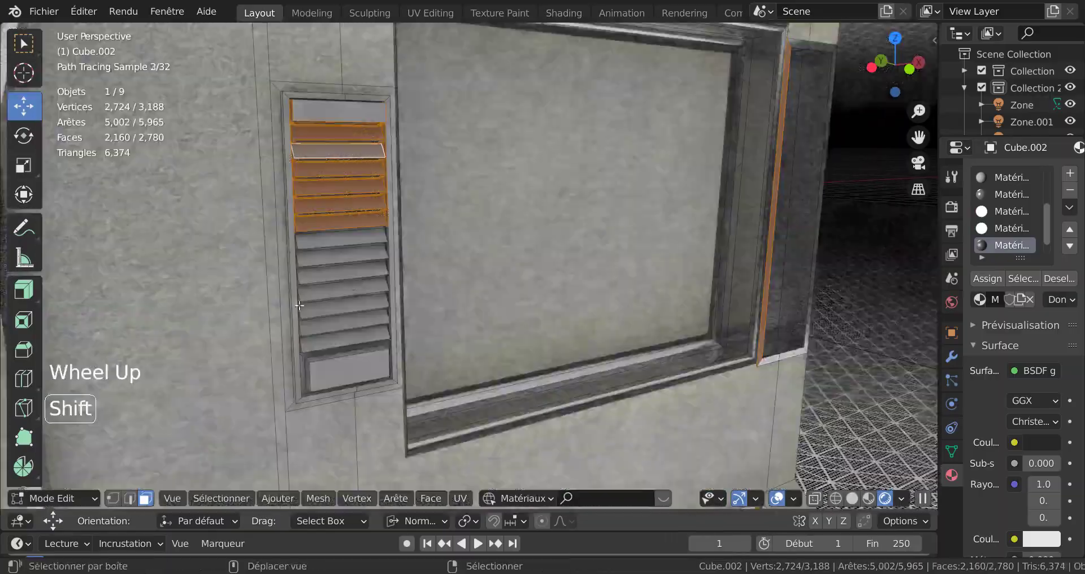
# Step: Add a lighter lower slat to the selection, turn on X-ray and circle-deselect the selected faces outside the louvred vent
pyautogui.keyDown('shift'); pyautogui.rightClick(299, 305); pyautogui.keyUp('shift')
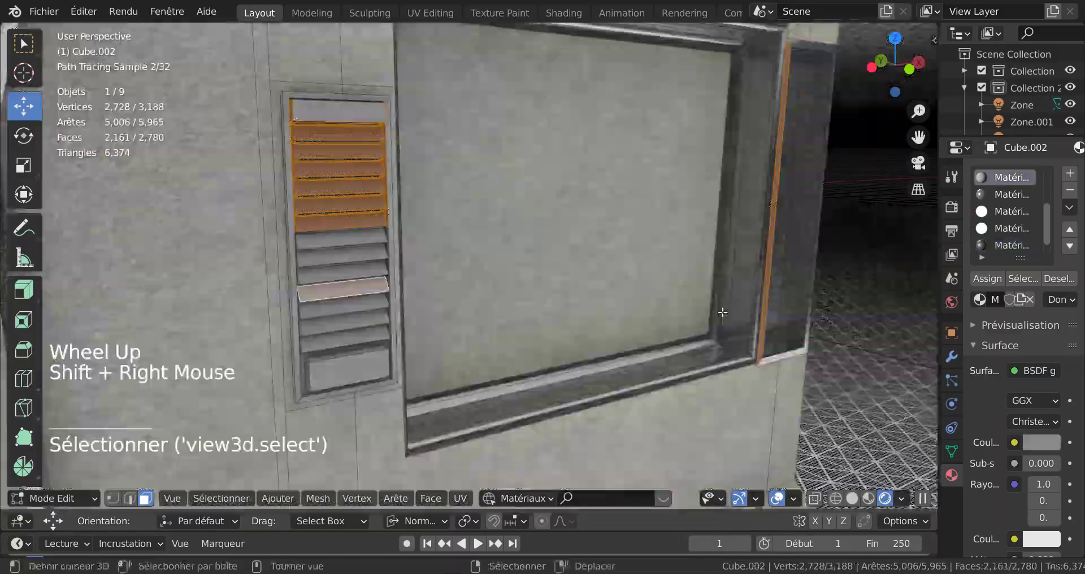
pyautogui.scroll(-4, 300, 305)
pyautogui.moveTo(300, 306); pyautogui.dragTo(328, 316, button='middle')
pyautogui.scroll(-2, 682, 324)
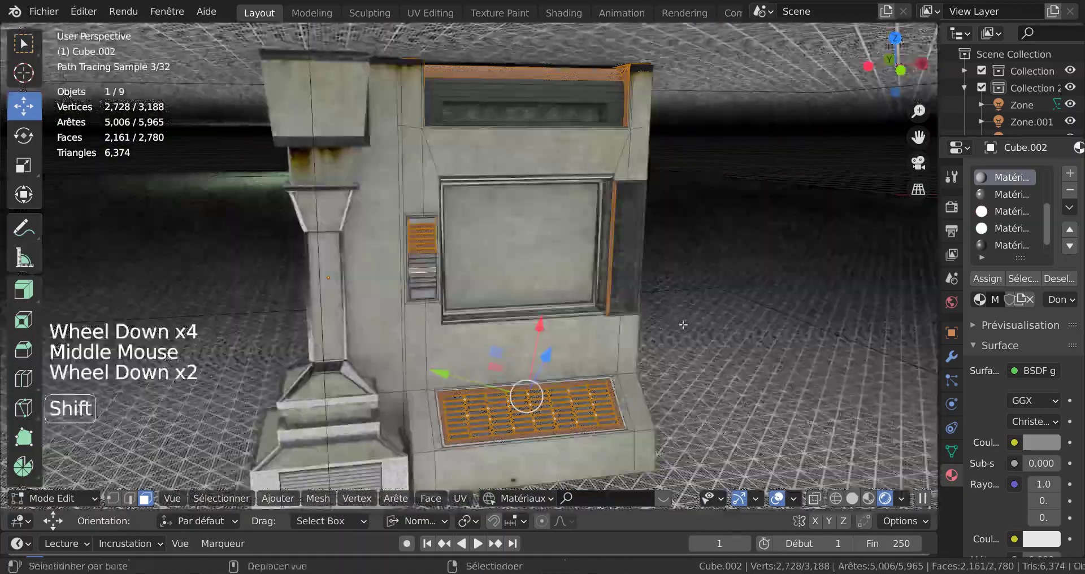
pyautogui.keyDown('shift'); pyautogui.moveTo(683, 325); pyautogui.dragTo(683, 327, button='middle'); pyautogui.keyUp('shift')
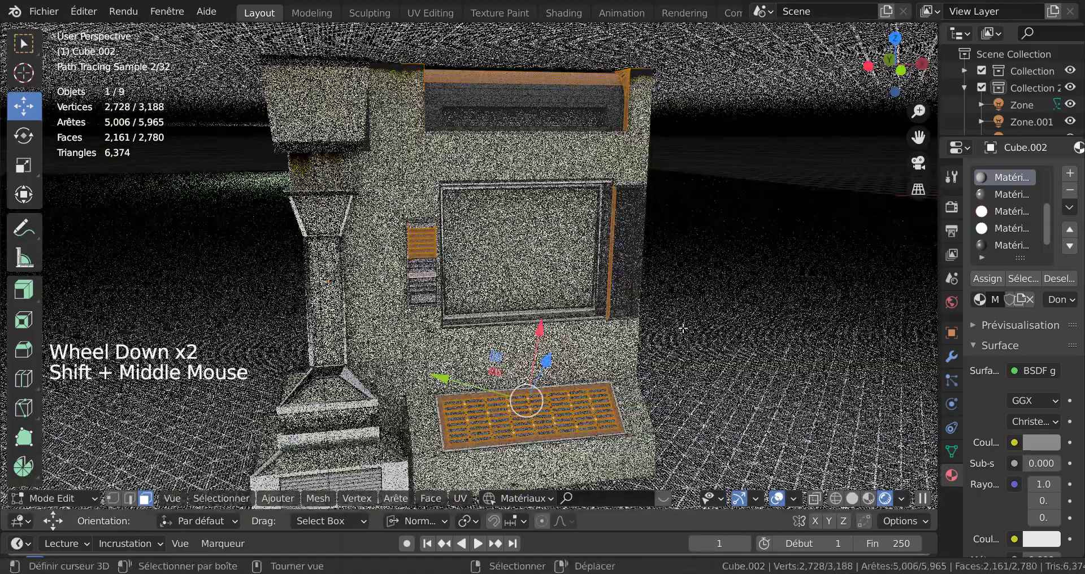
pyautogui.hotkey('alt', 'z')
pyautogui.press('c')
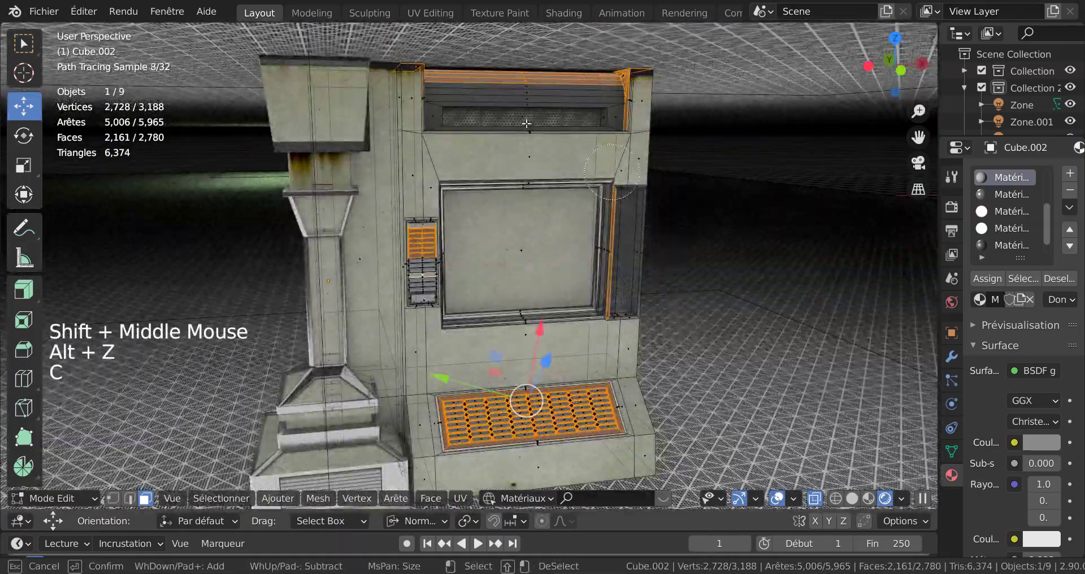
pyautogui.moveTo(502, 85)
pyautogui.keyDown('shift'); pyautogui.mouseDown()
pyautogui.moveTo(672, 110)
pyautogui.moveTo(635, 237)
pyautogui.moveTo(485, 414)
pyautogui.moveTo(593, 415)
pyautogui.mouseUp(); pyautogui.keyUp('shift')
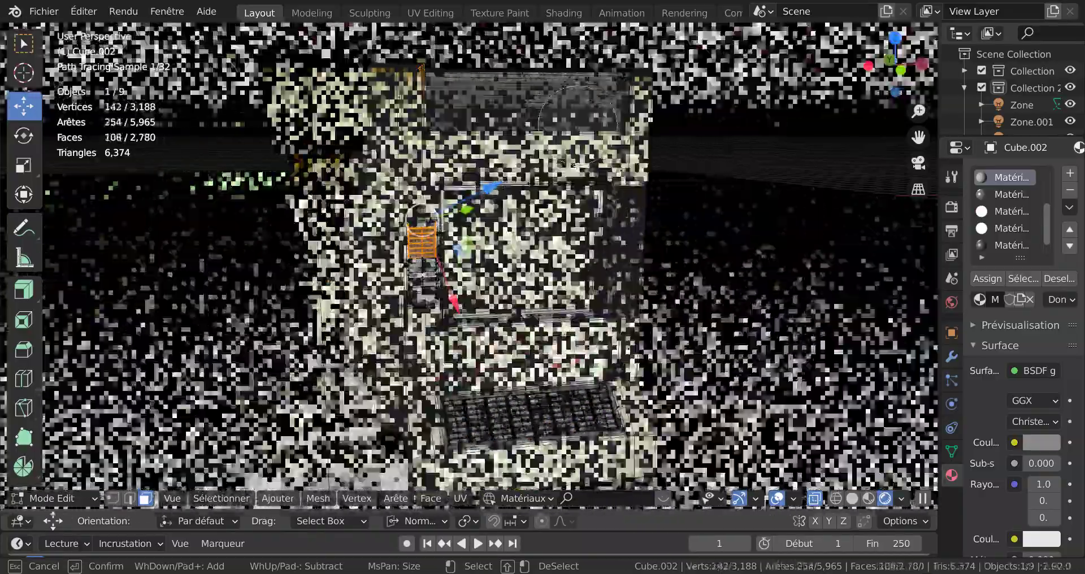
pyautogui.moveTo(576, 122); pyautogui.dragTo(874, 257, button='middle')
pyautogui.scroll(3, 874, 257)
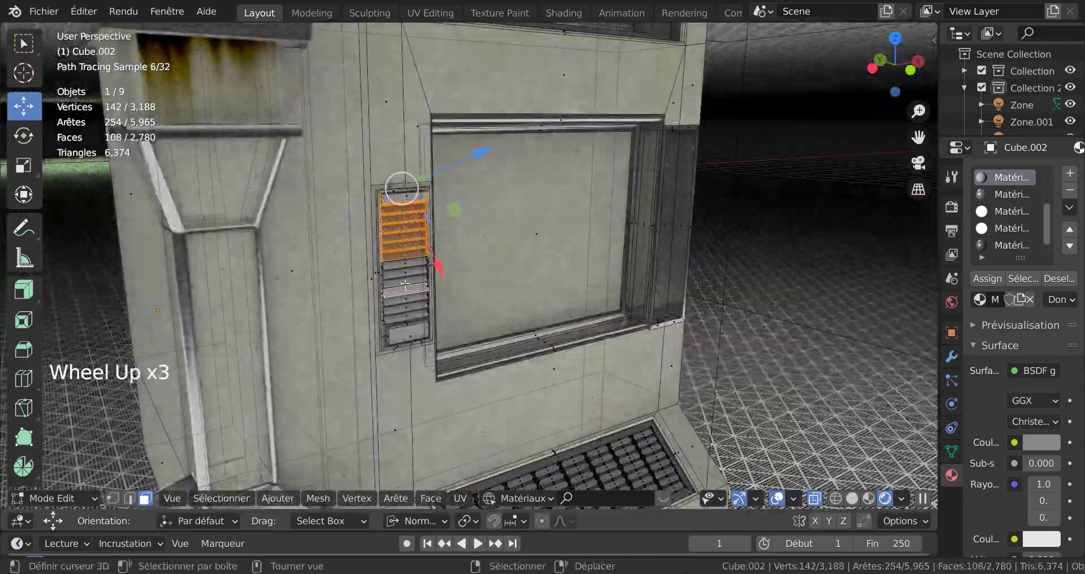
# Step: Add two lighter slat faces to the selection, assign their material to all selected vent faces and return to Object mode
pyautogui.keyDown('shift'); pyautogui.rightClick(406, 287); pyautogui.keyUp('shift')
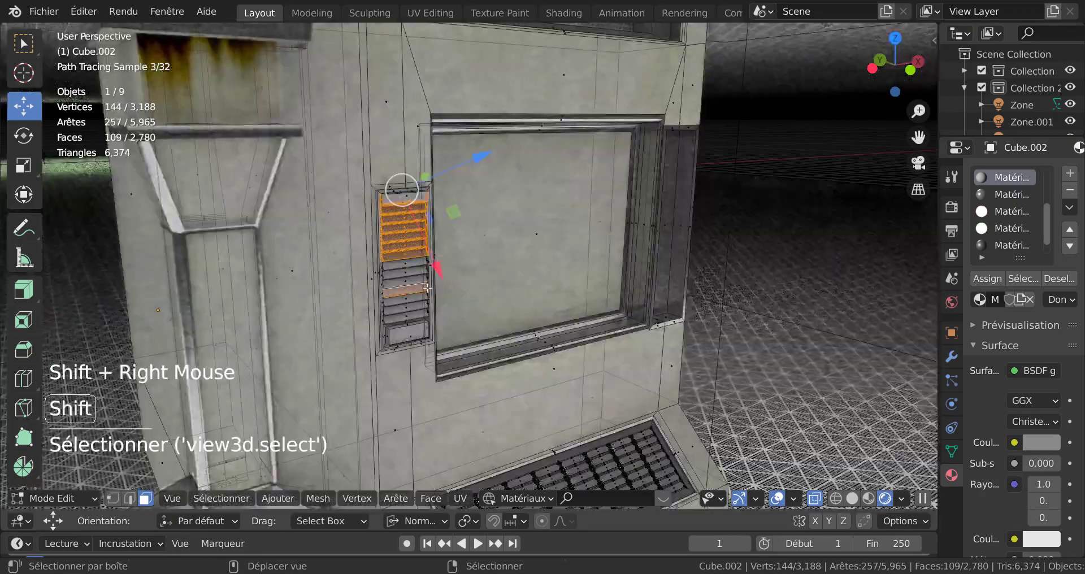
pyautogui.keyDown('shift'); pyautogui.rightClick(407, 281); pyautogui.keyUp('shift')
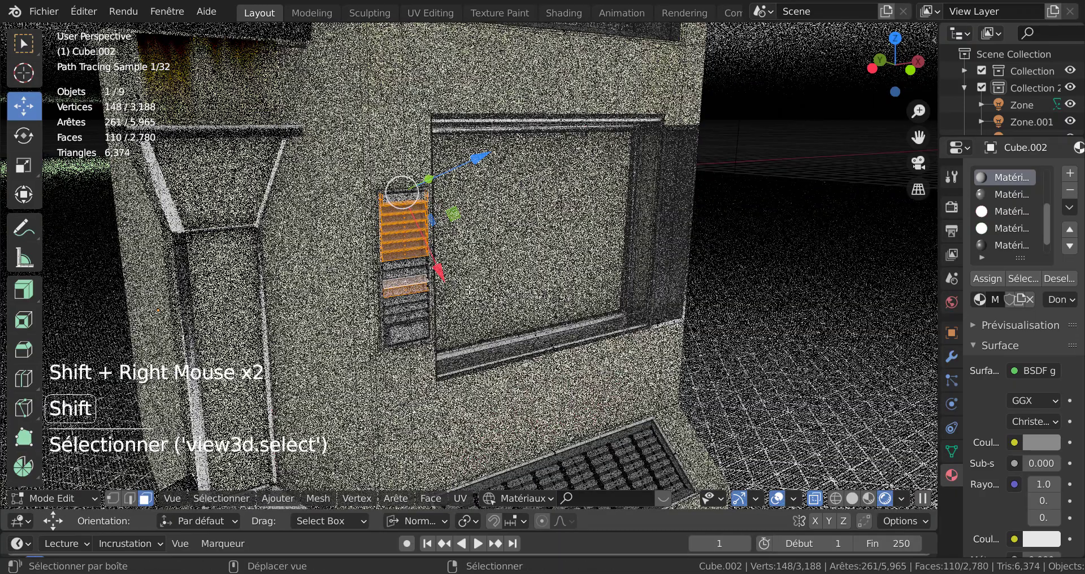
pyautogui.click(993, 279)
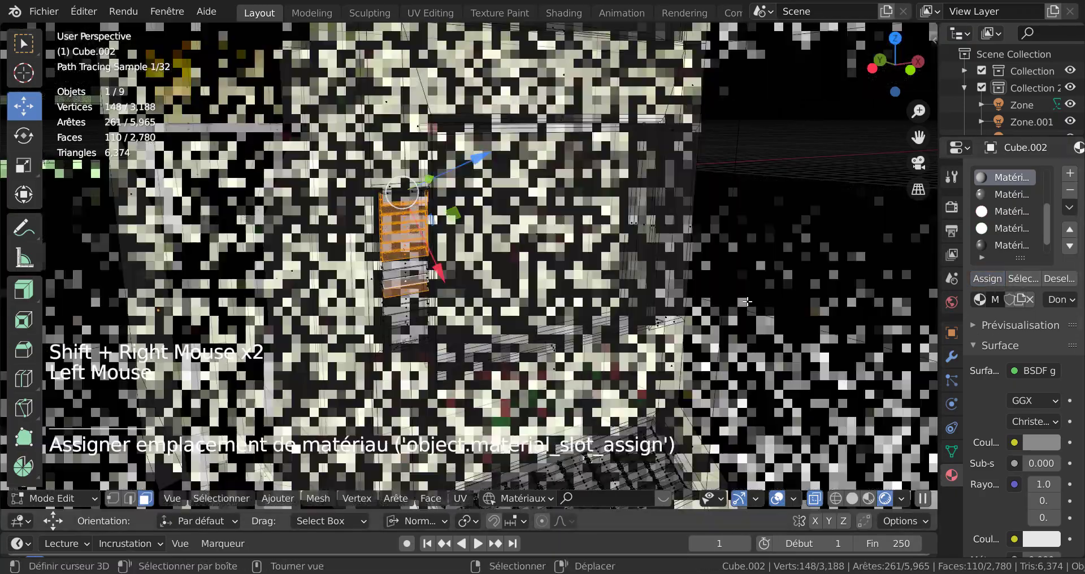
pyautogui.press('Tab')
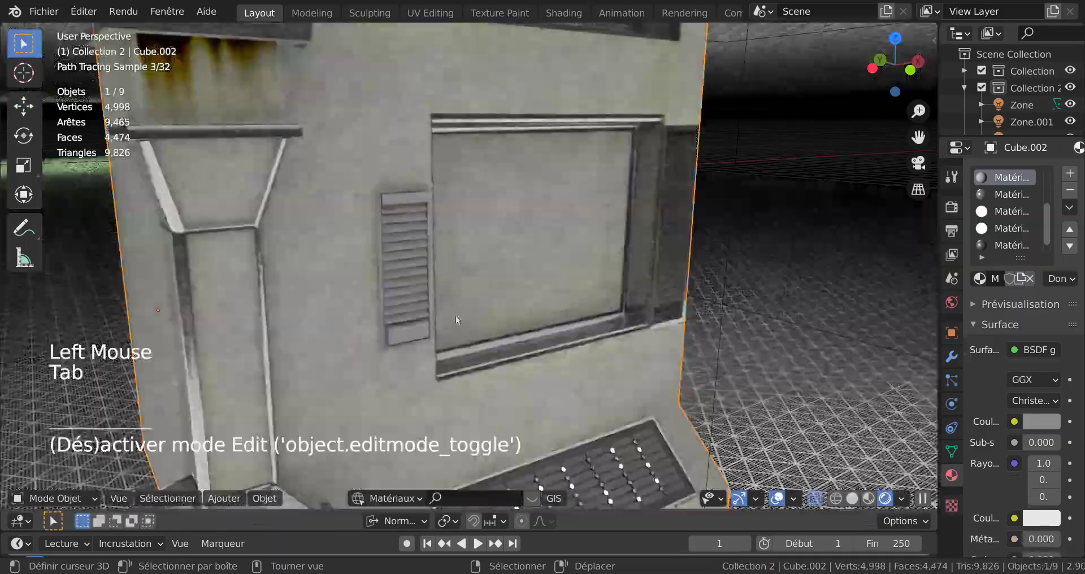
# Step: Check the vent's uniform slats against the rest of the console and switch to the camera view
pyautogui.scroll(-2, 593, 395)
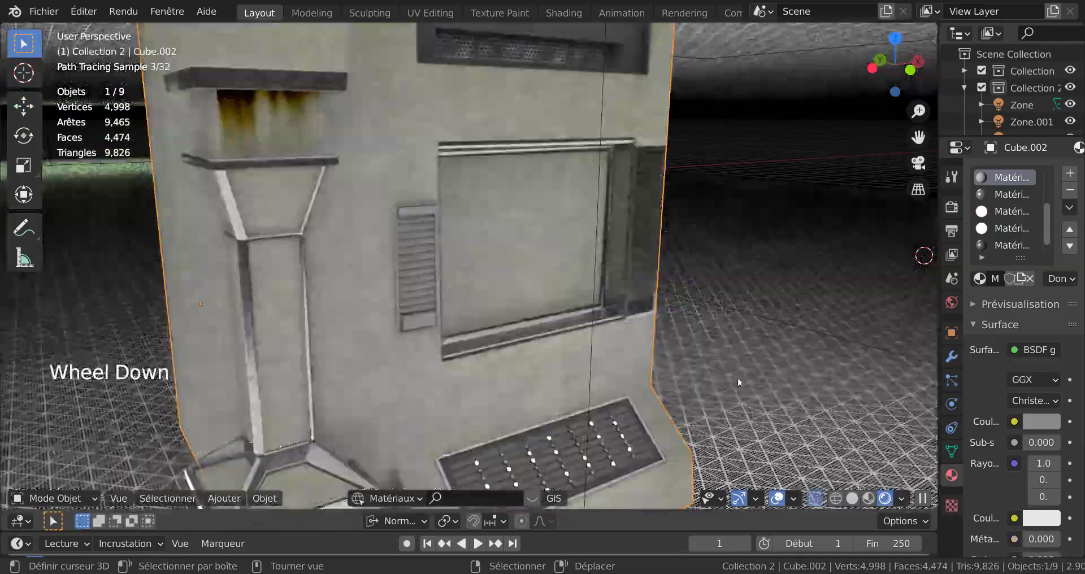
pyautogui.keyDown('shift'); pyautogui.moveTo(758, 376); pyautogui.dragTo(735, 314, button='middle'); pyautogui.keyUp('shift')
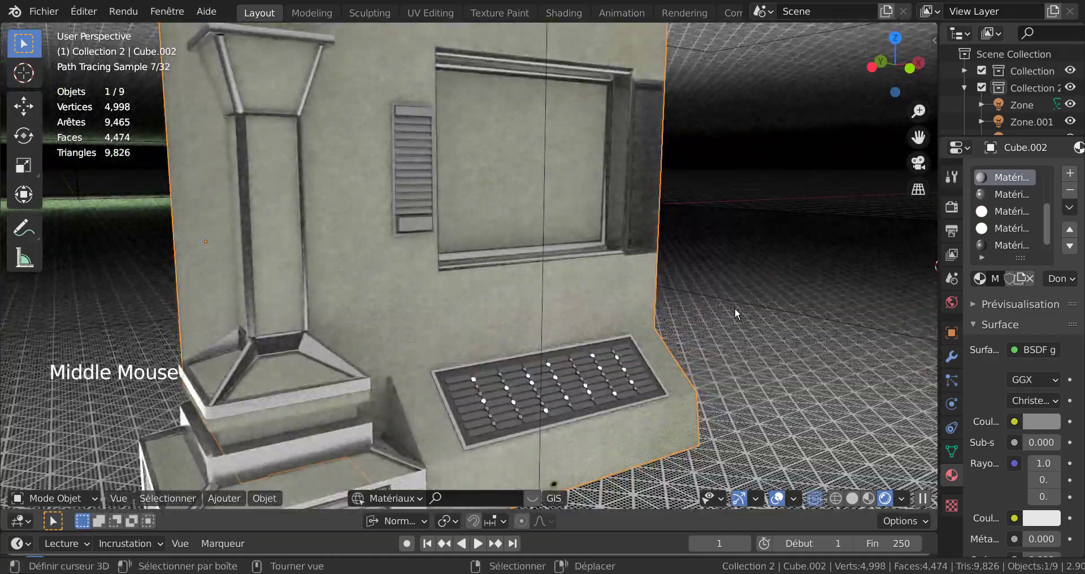
pyautogui.scroll(-3, 734, 307)
pyautogui.press('KP_0')
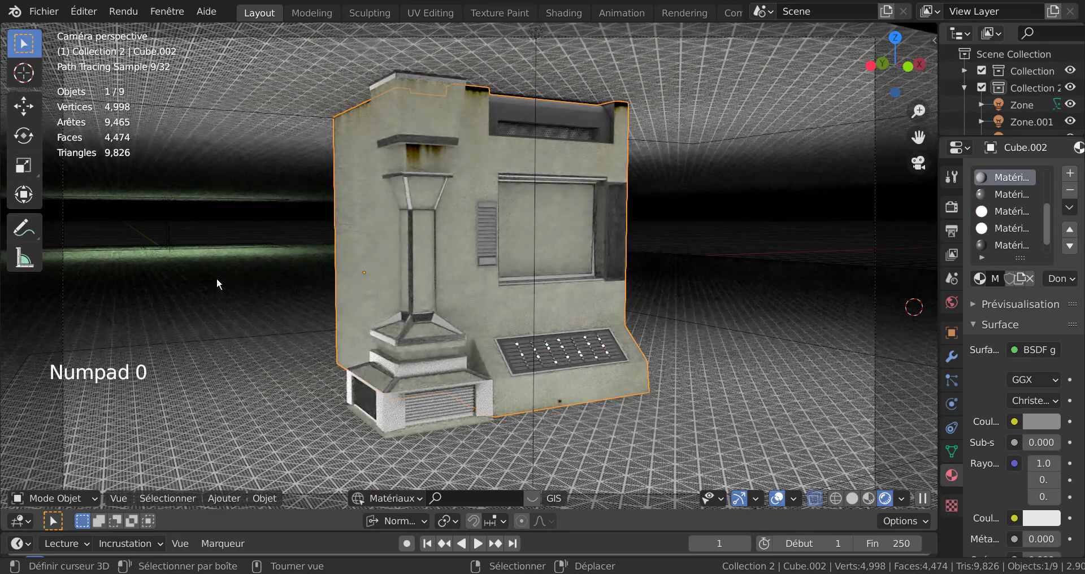
# Step: Save the project under the new name du tuto n7 peaufinage n3.blend on the Desktop and deselect the console
pyautogui.click(44, 11)
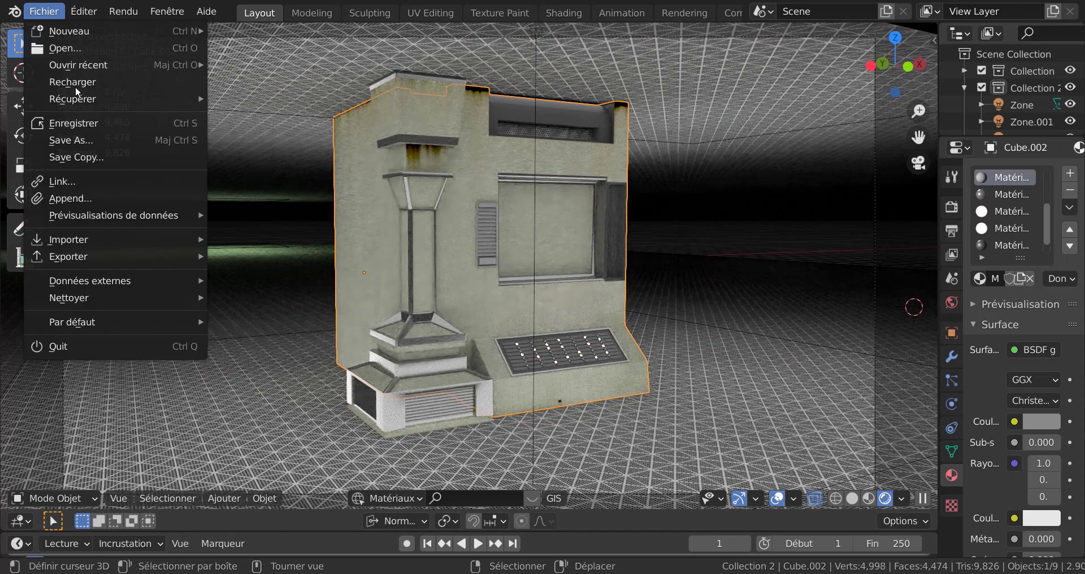
pyautogui.click(59, 141)
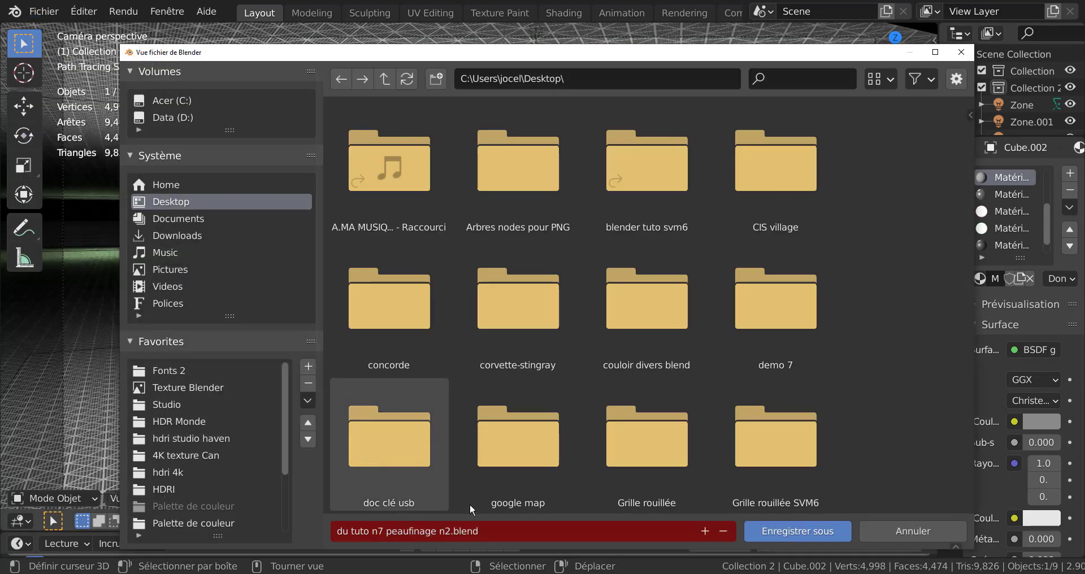
pyautogui.click(506, 530)
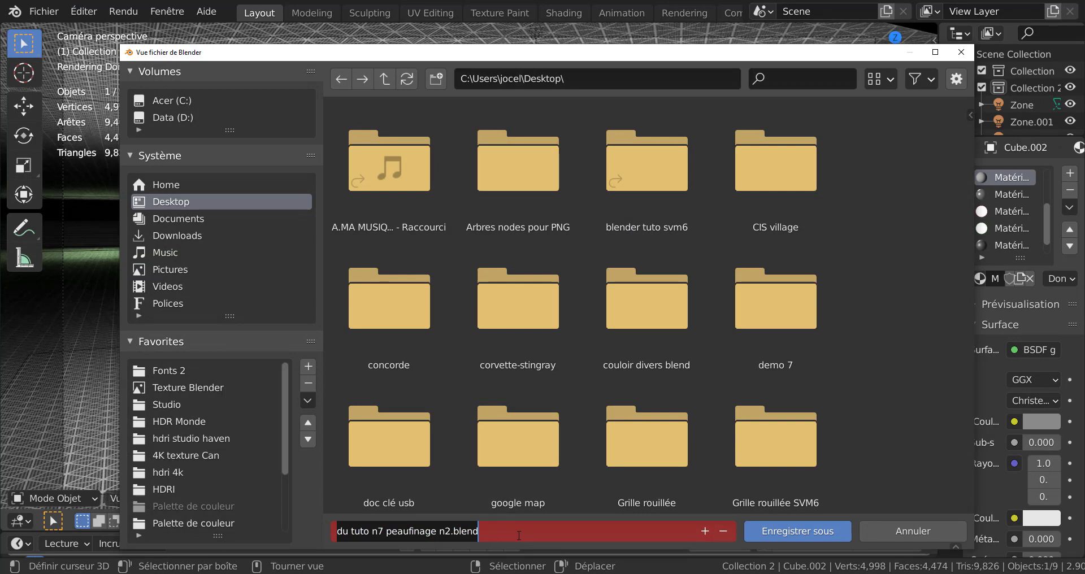
pyautogui.click(519, 535)
pyautogui.press('BackSpace')
pyautogui.press('BackSpace')
pyautogui.press('BackSpace')
pyautogui.press('BackSpace')
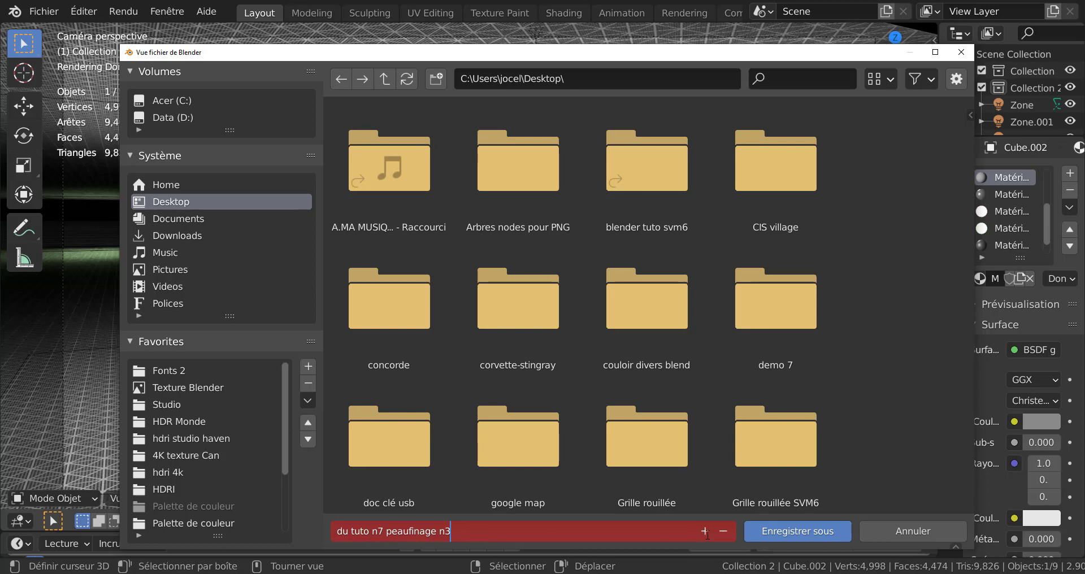
pyautogui.click(790, 531)
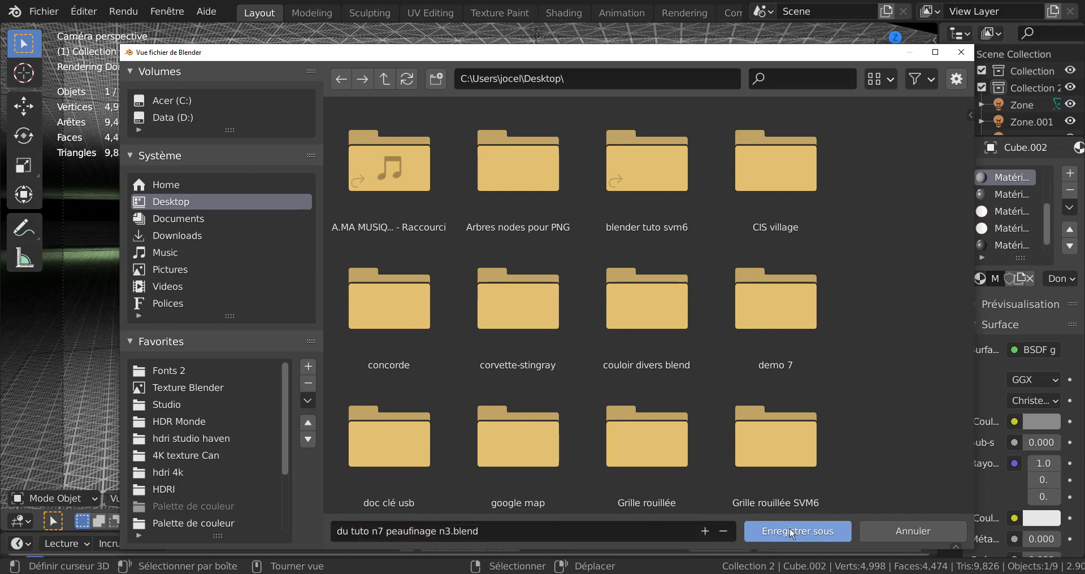
pyautogui.click(790, 530)
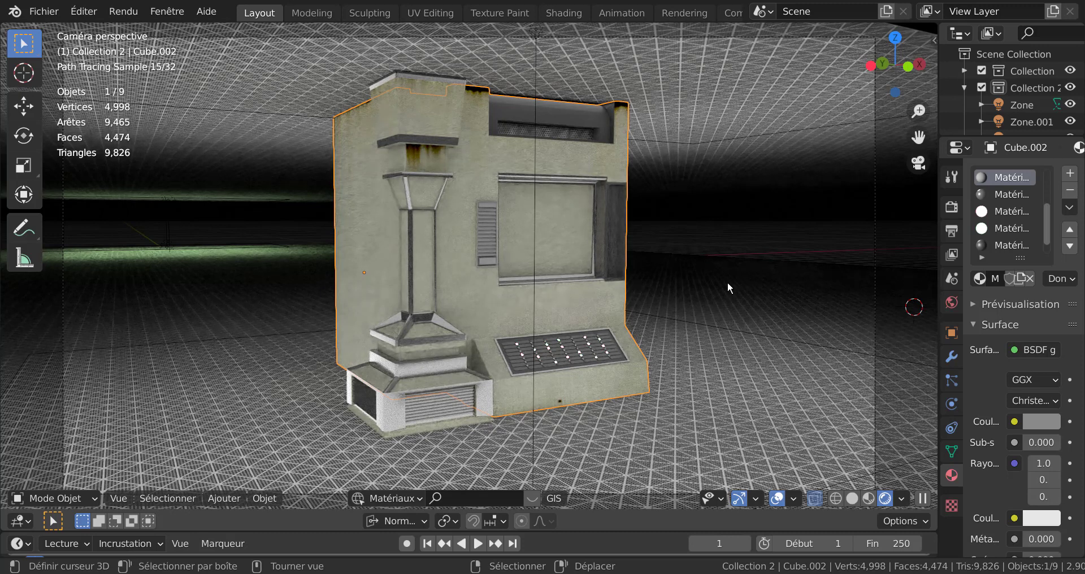
pyautogui.rightClick(710, 238)
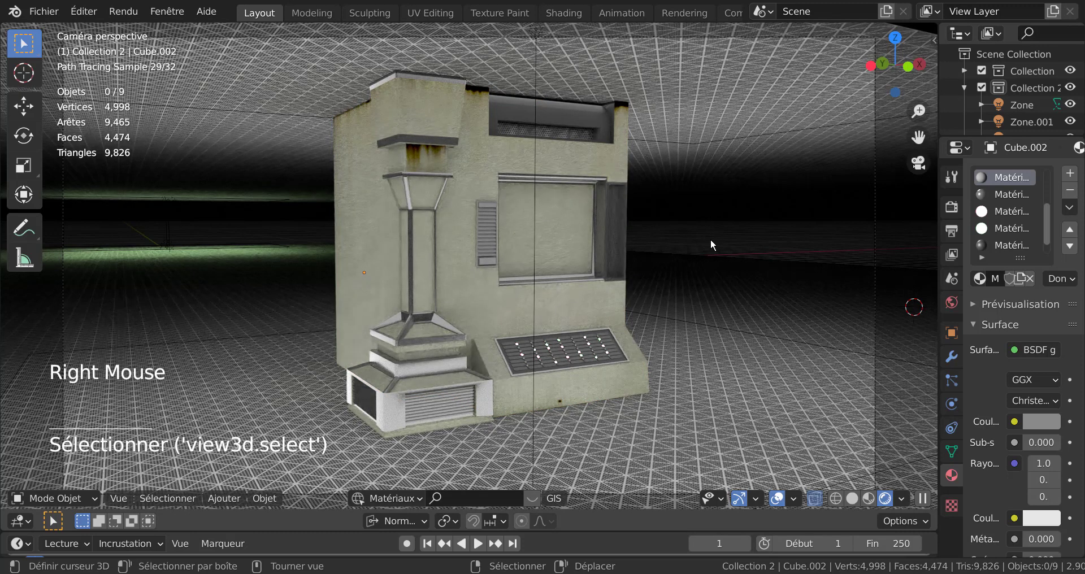